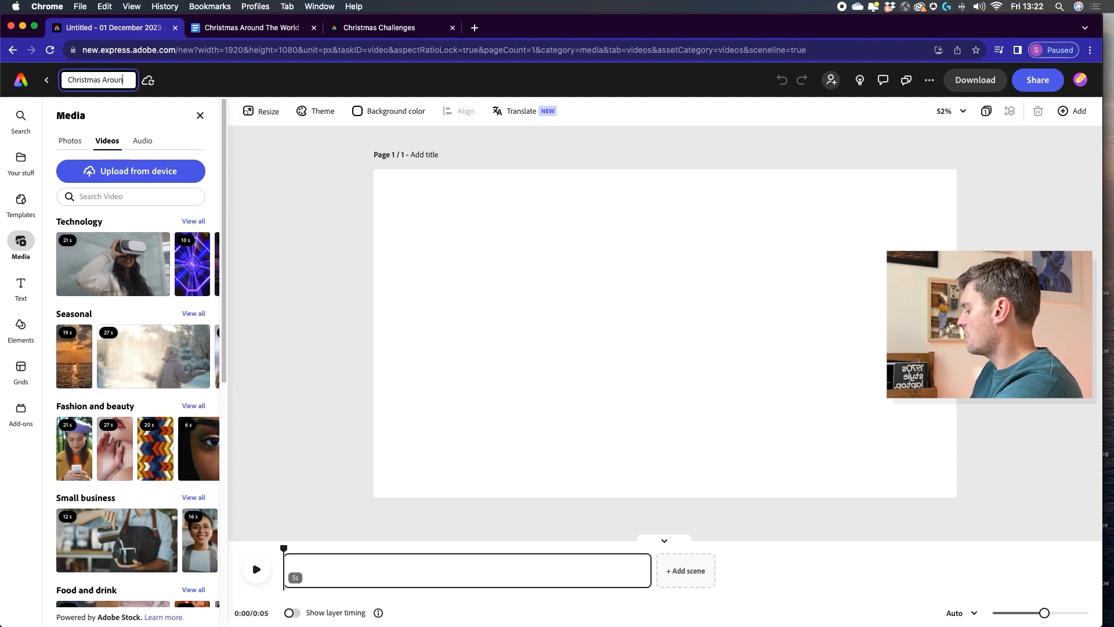
- Name the project "Christmas Around The World"
{"action": "type", "text": "ristmas Around The World"}
{"action": "key", "text": "Return"}
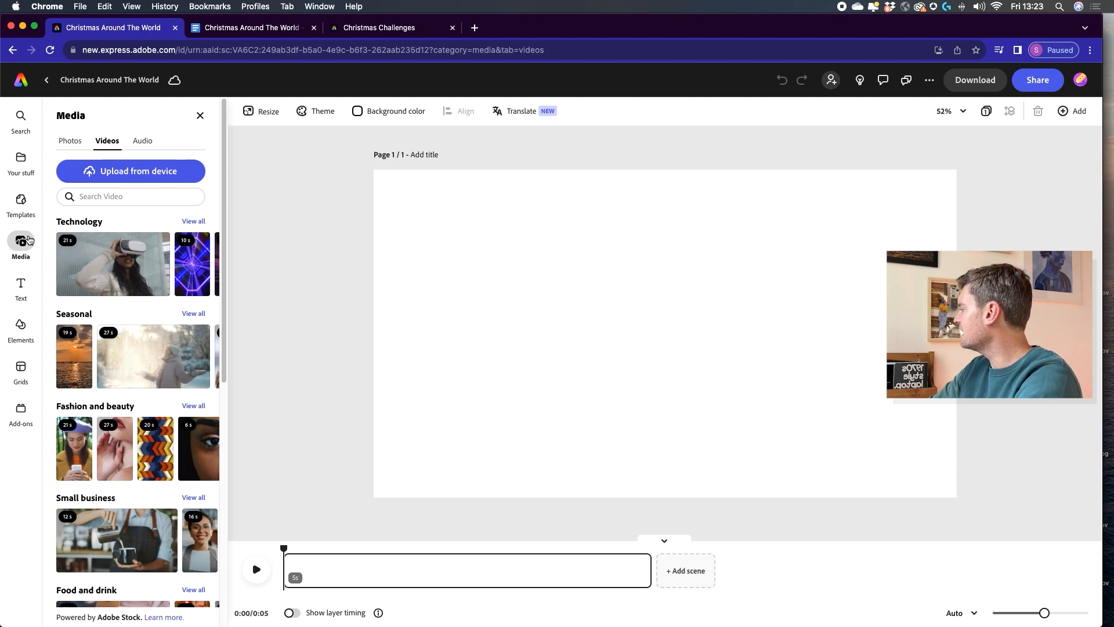
- Search the stock videos for "christmas"
{"action": "left_click", "coordinate": [83, 198]}
{"action": "type", "text": "chr"}
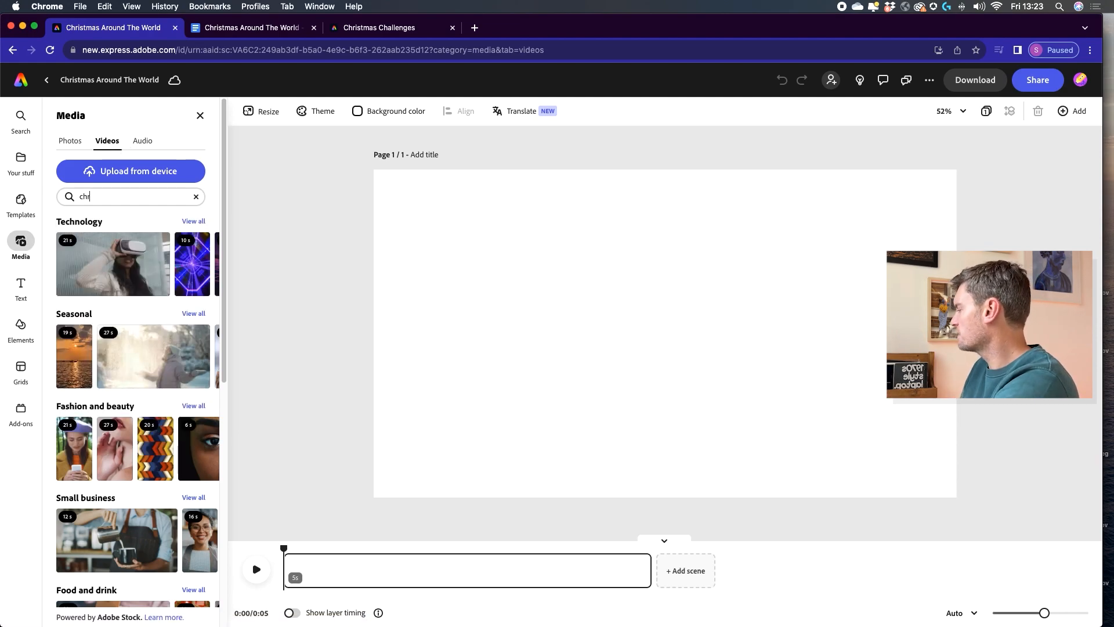
{"action": "type", "text": "istmas"}
{"action": "key", "text": "Return"}
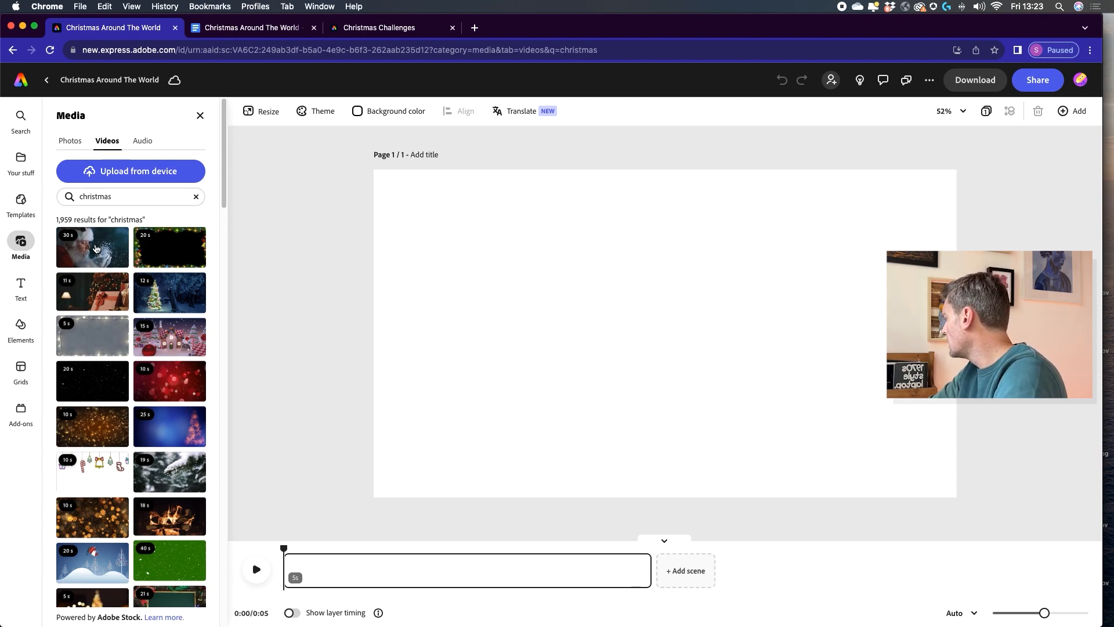
- Add the snowy night sleigh clip from a "christmas sleigh" video search to the page and preview it
{"action": "left_click", "coordinate": [115, 196]}
{"action": "type", "text": "s"}
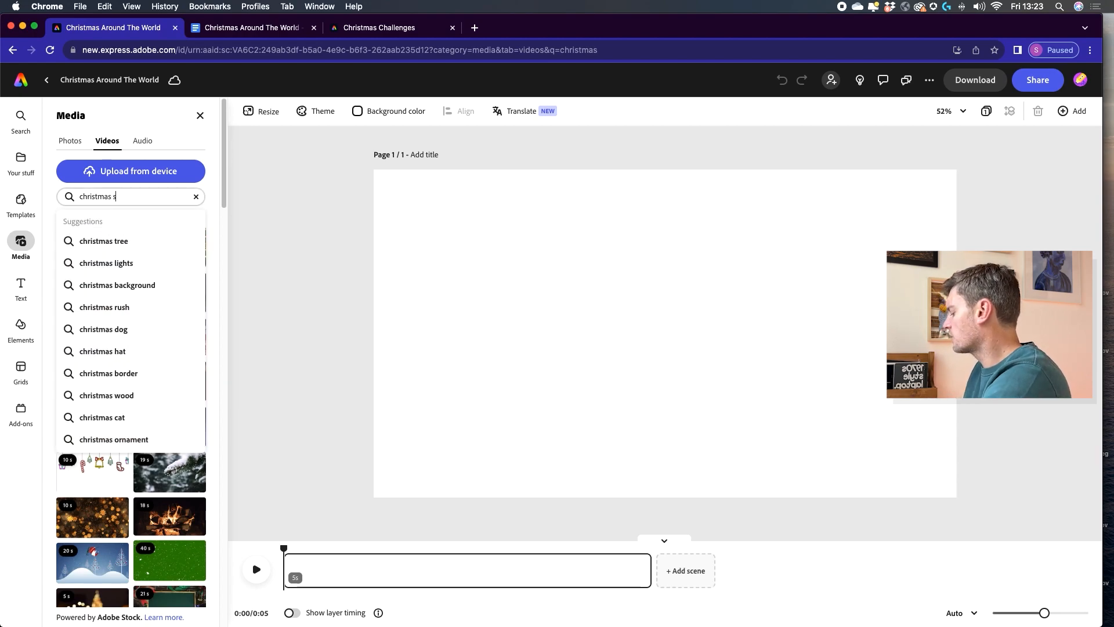
{"action": "type", "text": "leigh"}
{"action": "key", "text": "Return"}
{"action": "left_click", "coordinate": [107, 244]}
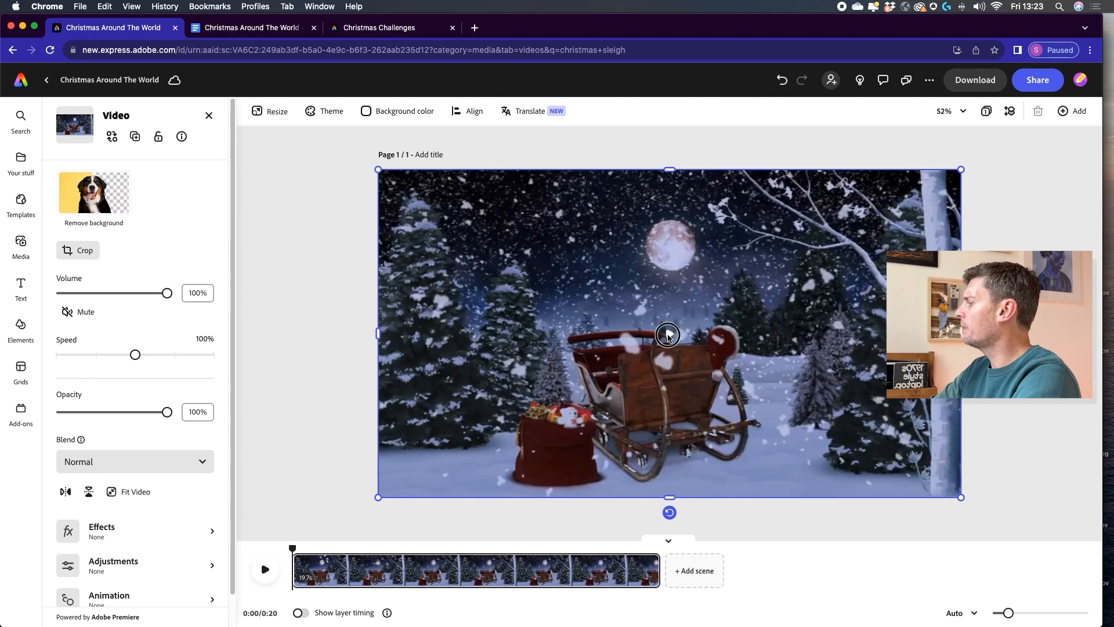
{"action": "left_click", "coordinate": [668, 335]}
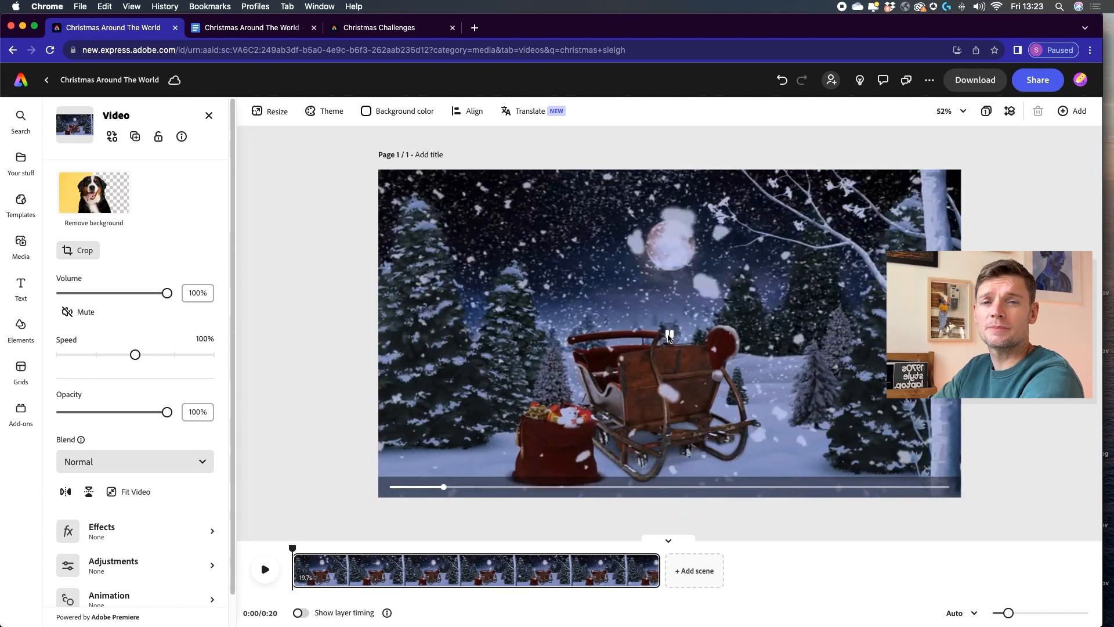
{"action": "left_click", "coordinate": [668, 337]}
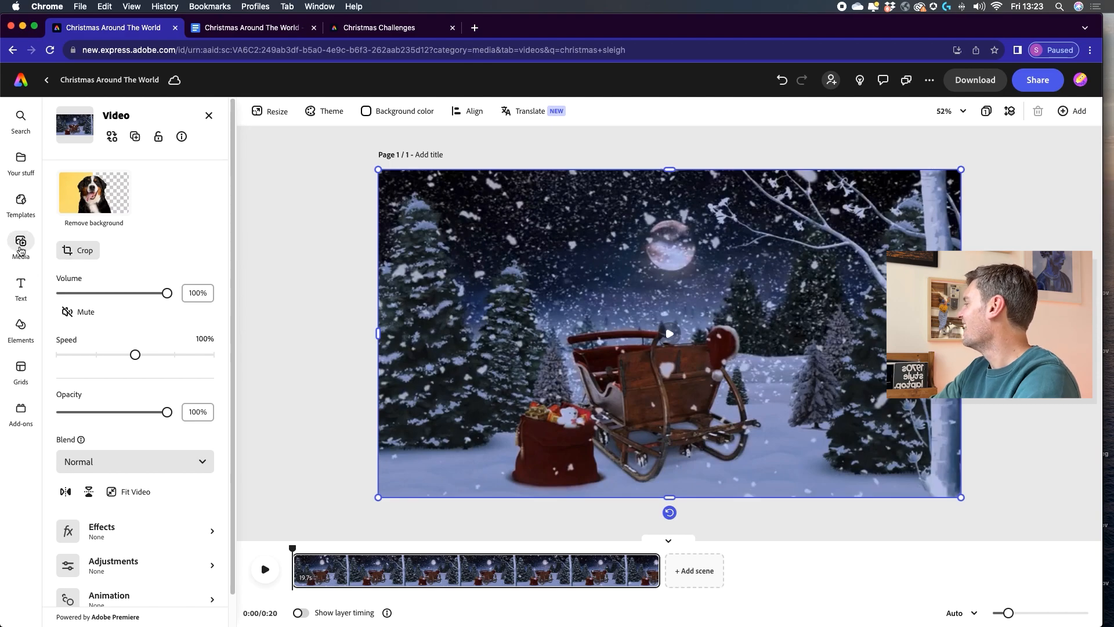
- Add a text box containing the copied project title "Christmas Around The World"
{"action": "left_click", "coordinate": [20, 284]}
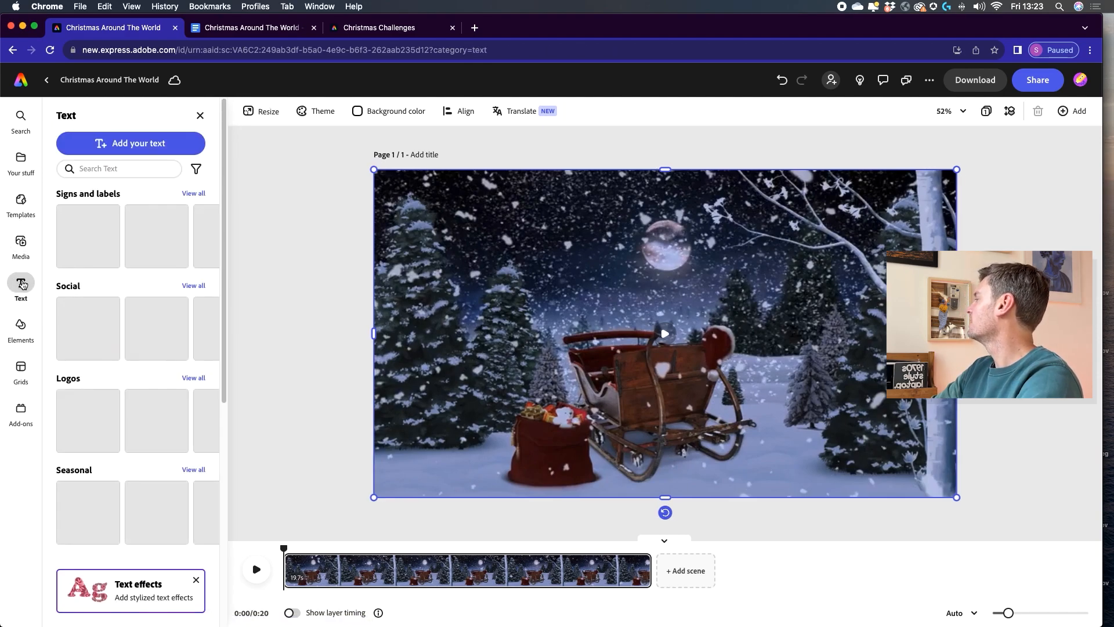
{"action": "left_click", "coordinate": [108, 75]}
{"action": "key", "text": "super+c"}
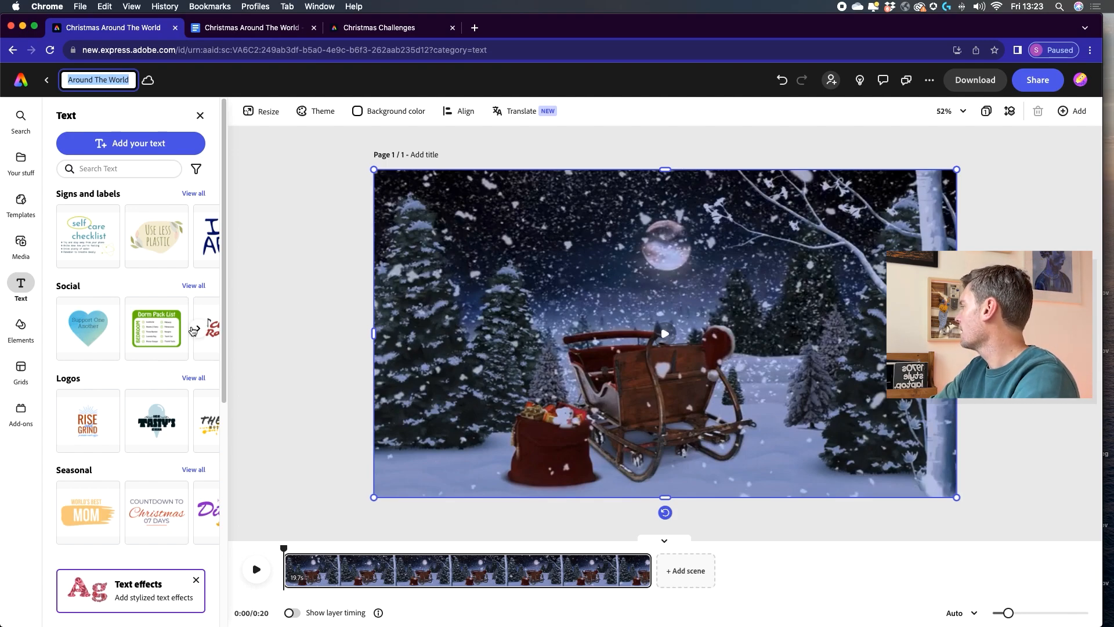
{"action": "left_click", "coordinate": [134, 148]}
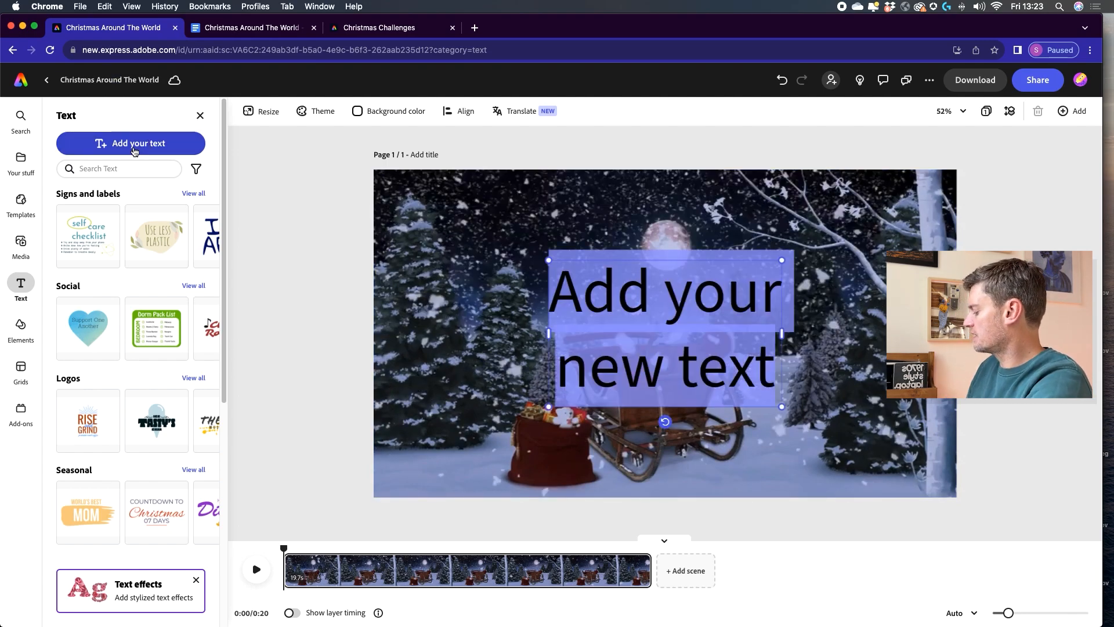
{"action": "key", "text": "super+v"}
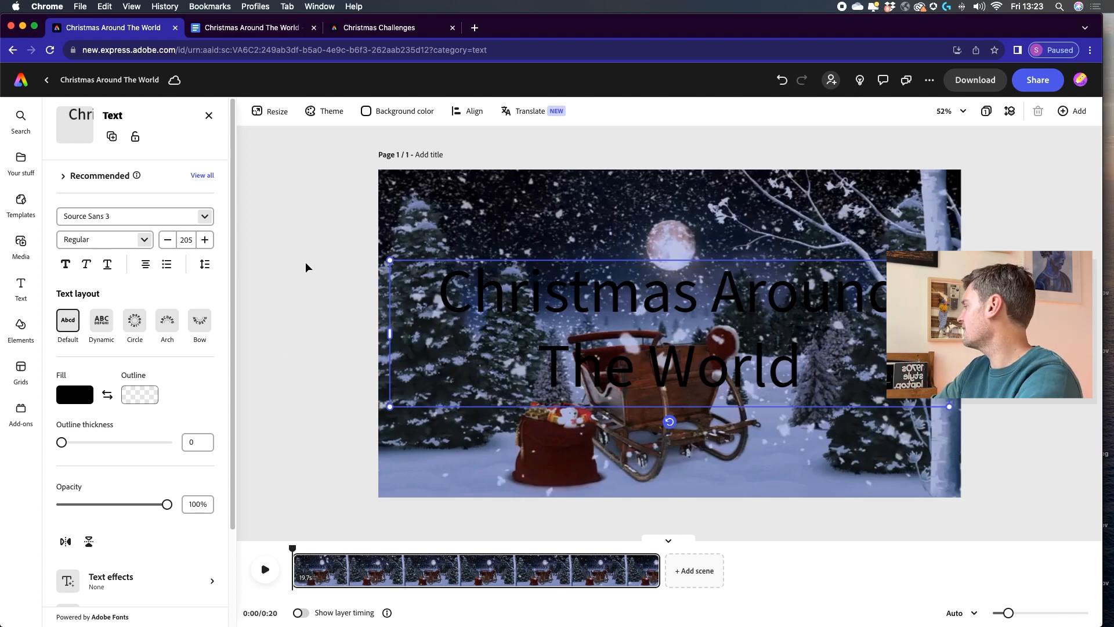
- Change the title text's fill to the near-white colour #FFFAFA
{"action": "left_click", "coordinate": [87, 387]}
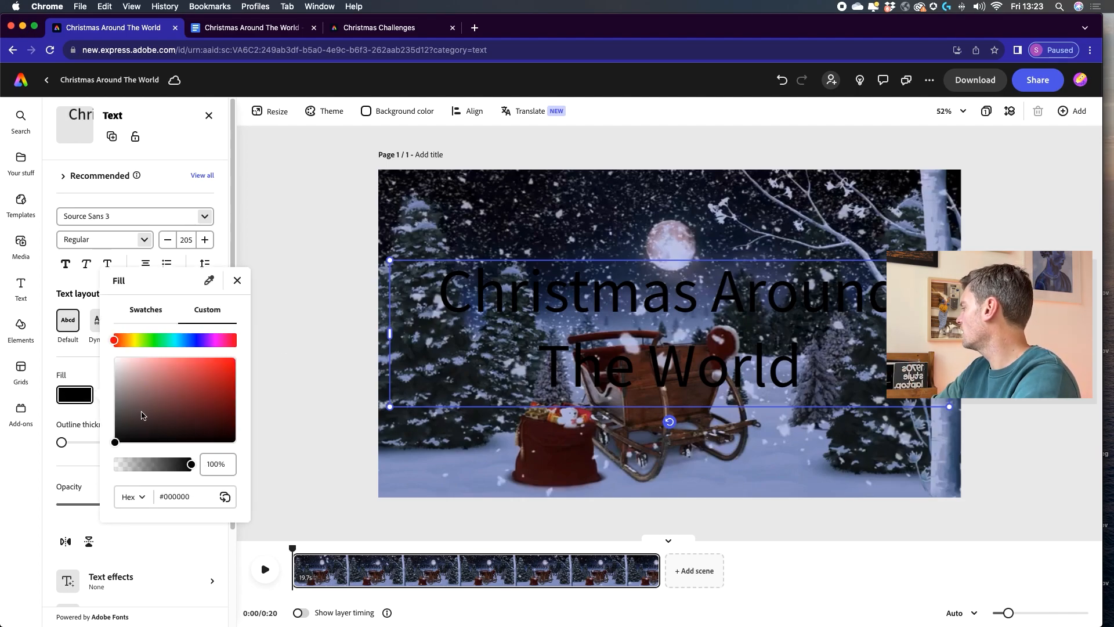
{"action": "left_click_drag", "start_coordinate": [116, 442], "coordinate": [112, 348]}
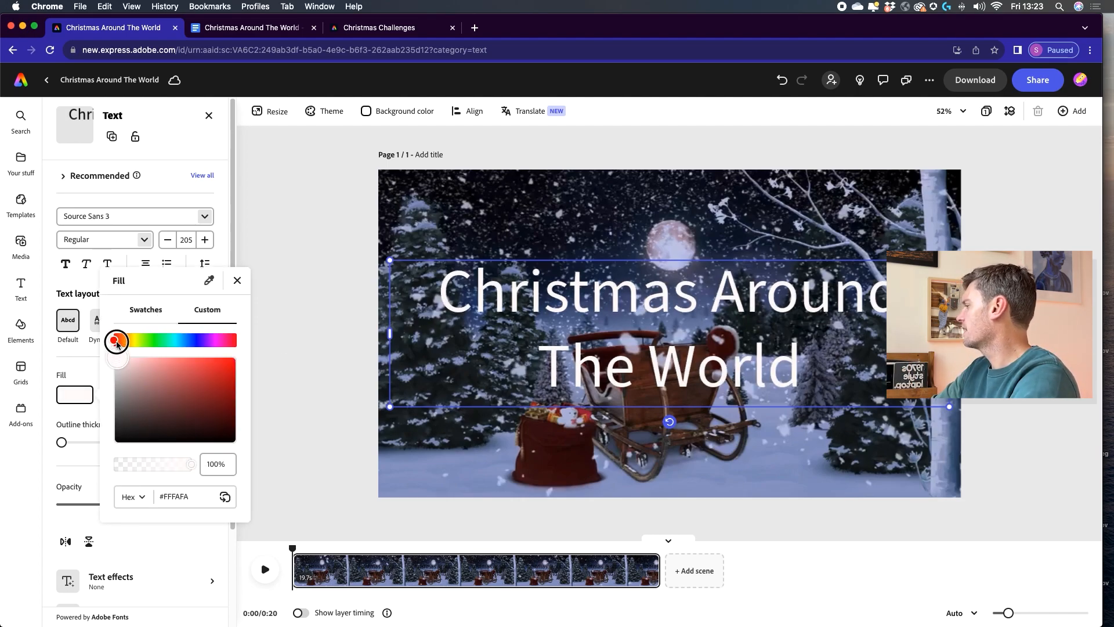
{"action": "left_click", "coordinate": [282, 320]}
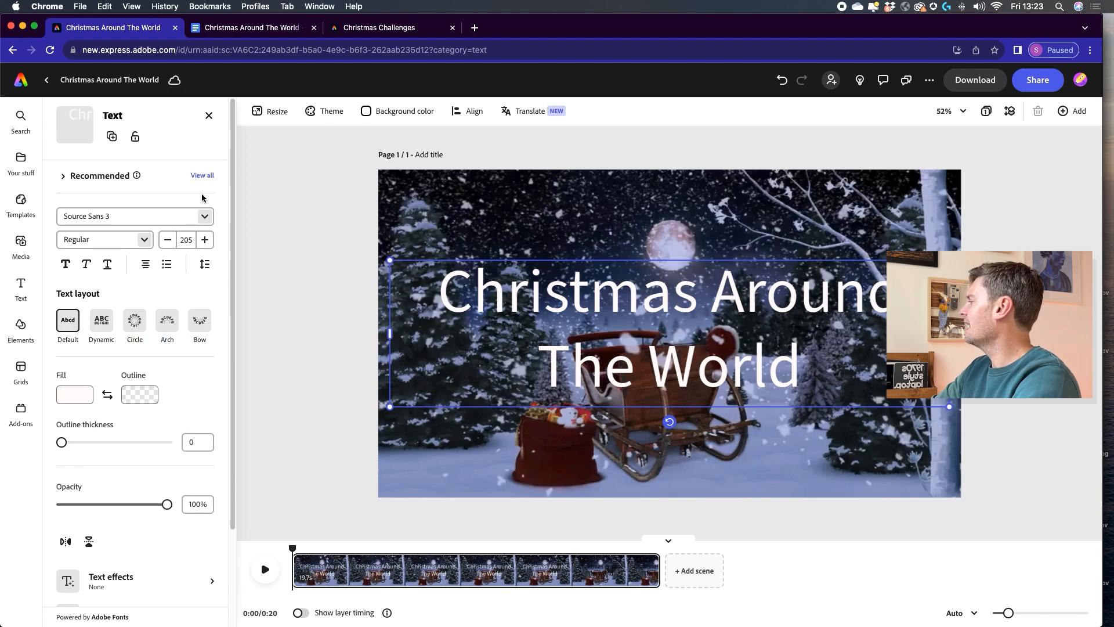
- Apply the recommended Finesse font style to the title and move it up above the sleigh
{"action": "left_click", "coordinate": [202, 176]}
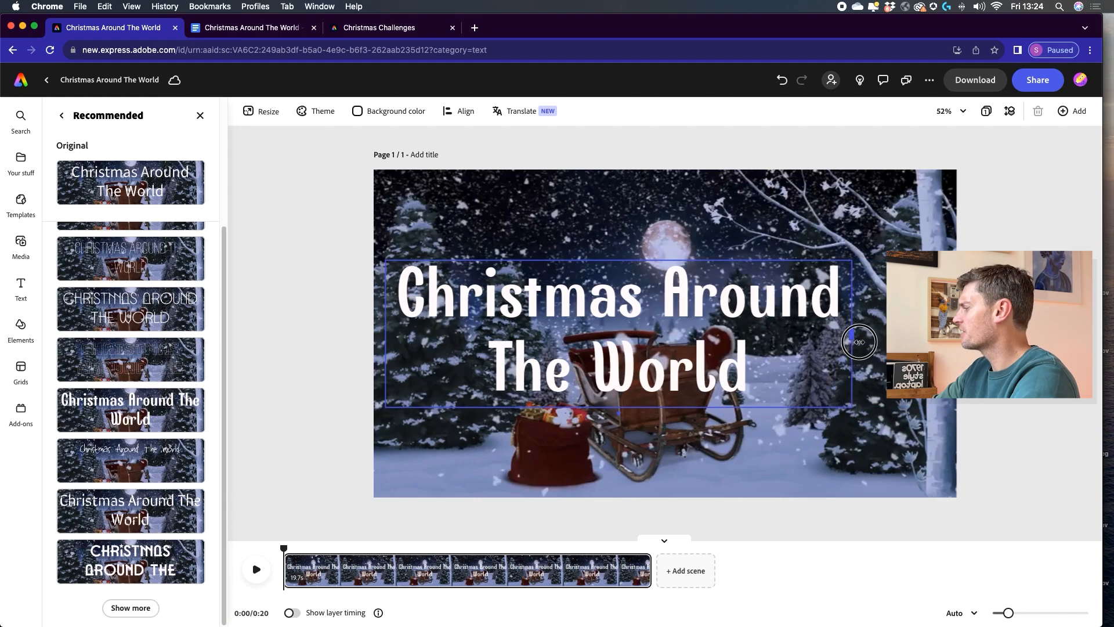
{"action": "left_click_drag", "start_coordinate": [853, 335], "coordinate": [859, 340]}
{"action": "left_click_drag", "start_coordinate": [714, 310], "coordinate": [707, 230]}
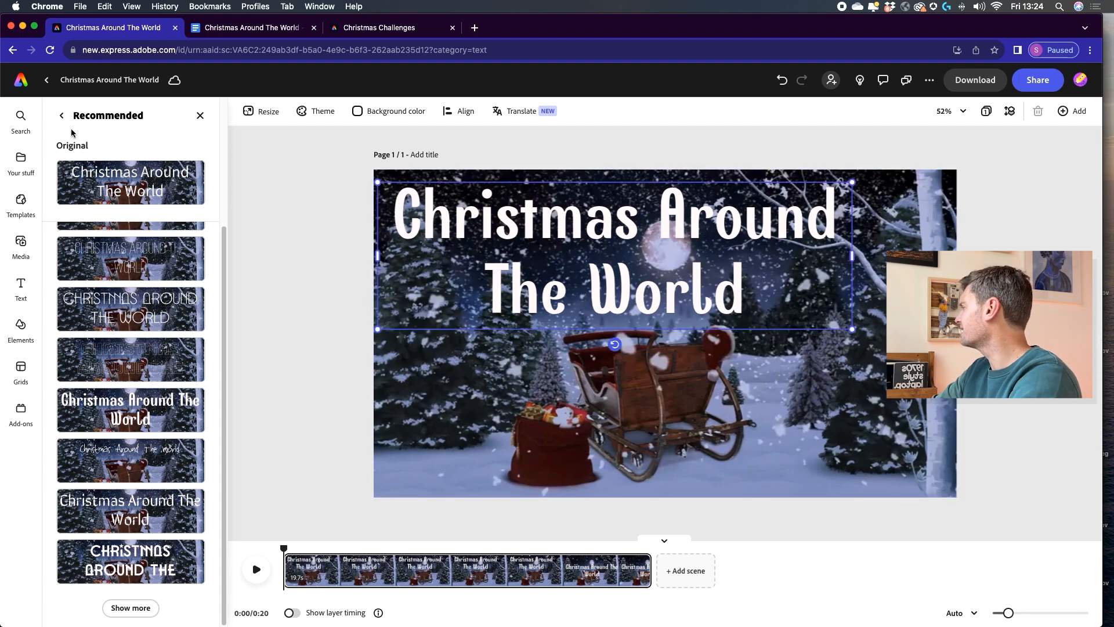
{"action": "left_click", "coordinate": [61, 116]}
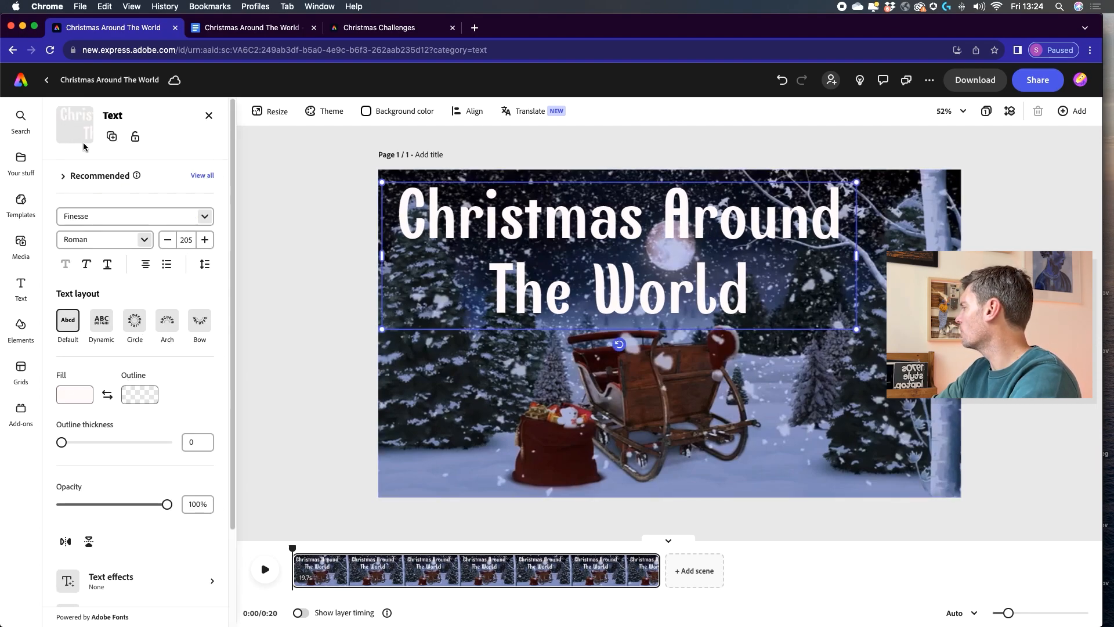
- Left-align the title text and scale it down to size 152 in the page's upper-left corner
{"action": "left_click", "coordinate": [143, 266]}
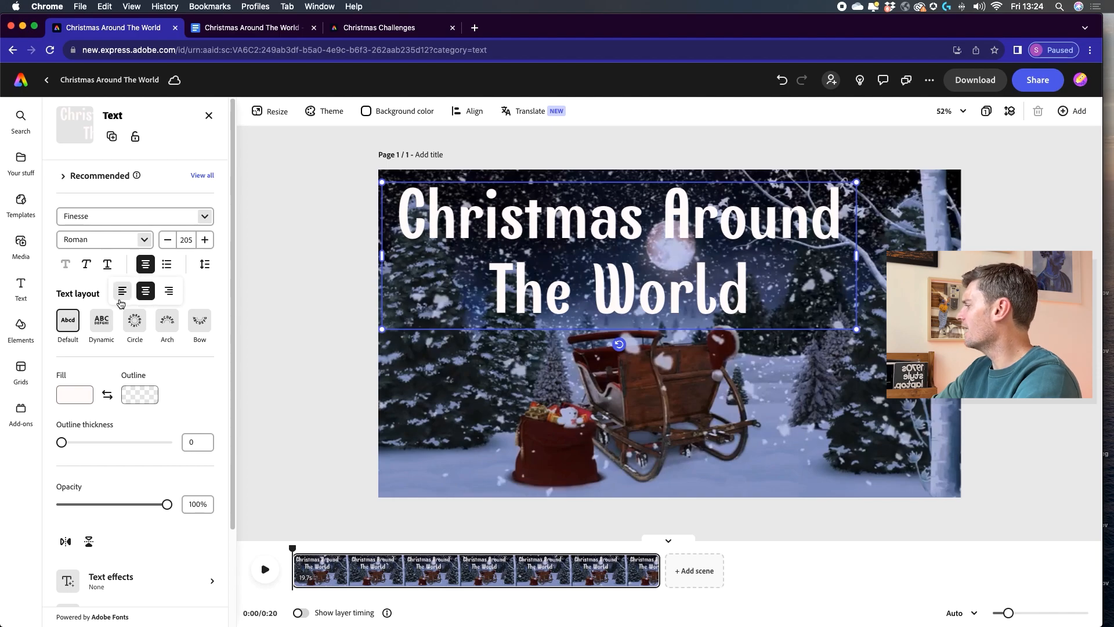
{"action": "left_click", "coordinate": [121, 296]}
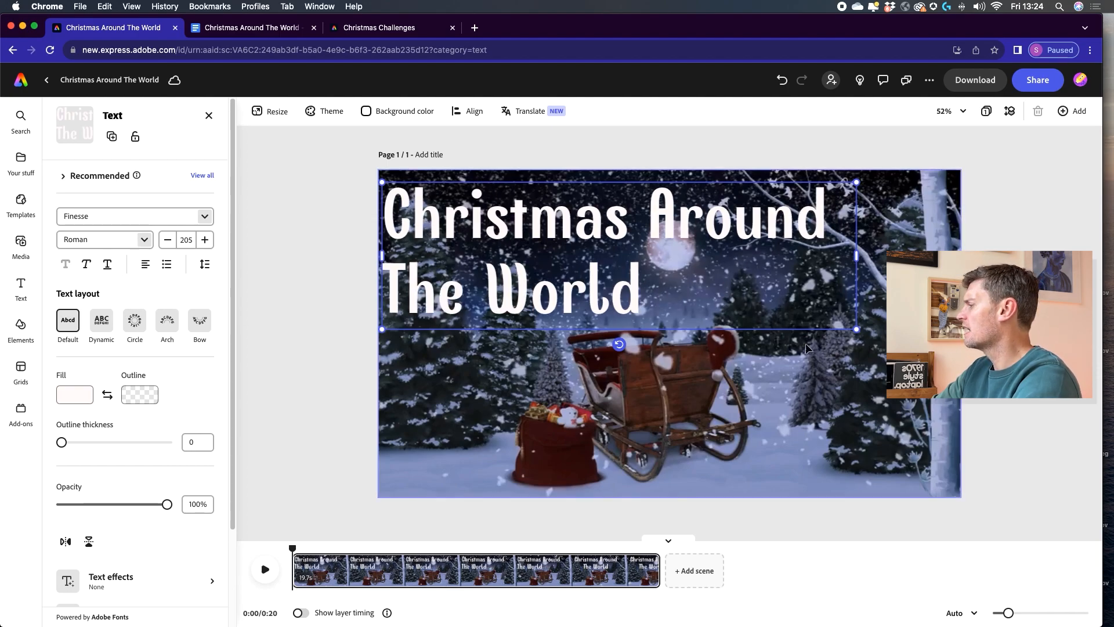
{"action": "left_click_drag", "start_coordinate": [856, 329], "coordinate": [735, 290]}
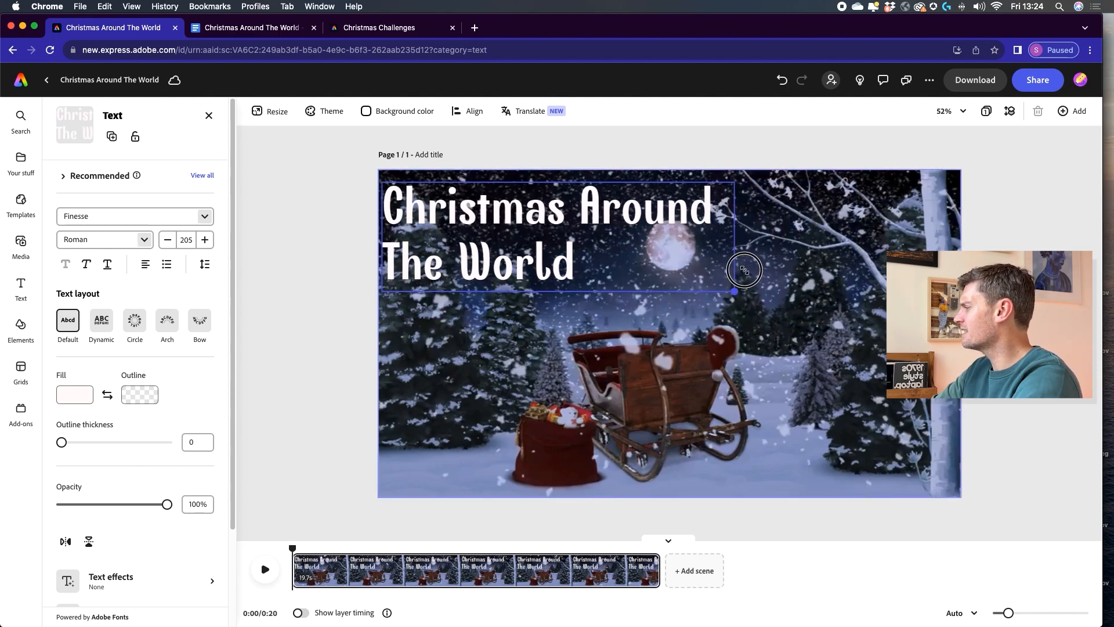
{"action": "left_click_drag", "start_coordinate": [673, 221], "coordinate": [685, 216]}
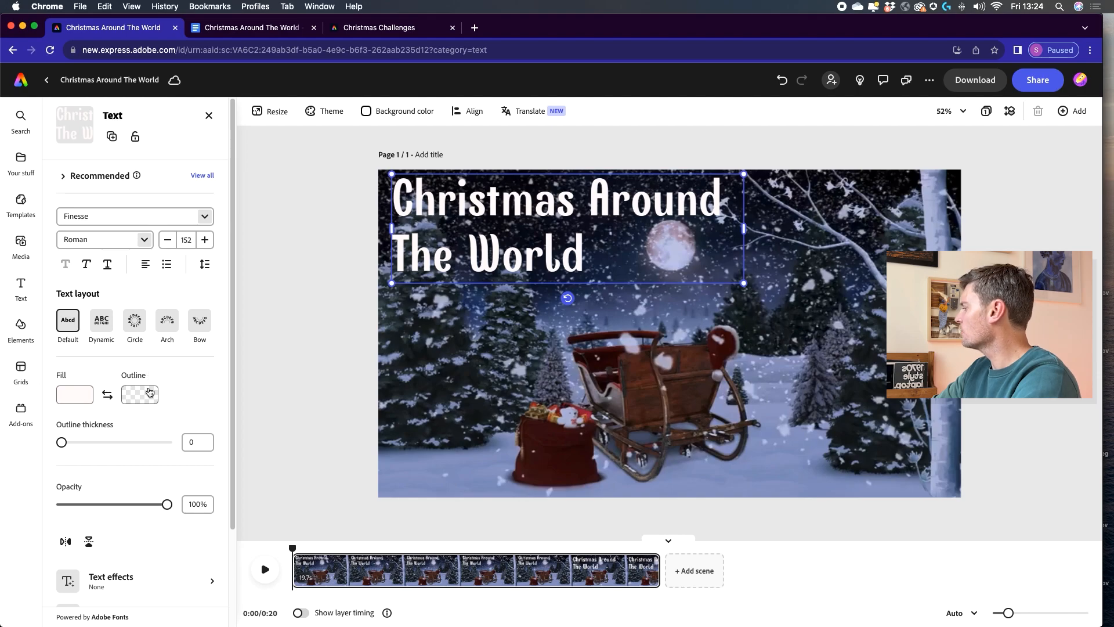
- Give the title a fully opaque dark red outline with a thickness of 28
{"action": "left_click", "coordinate": [139, 395]}
{"action": "left_click", "coordinate": [283, 366]}
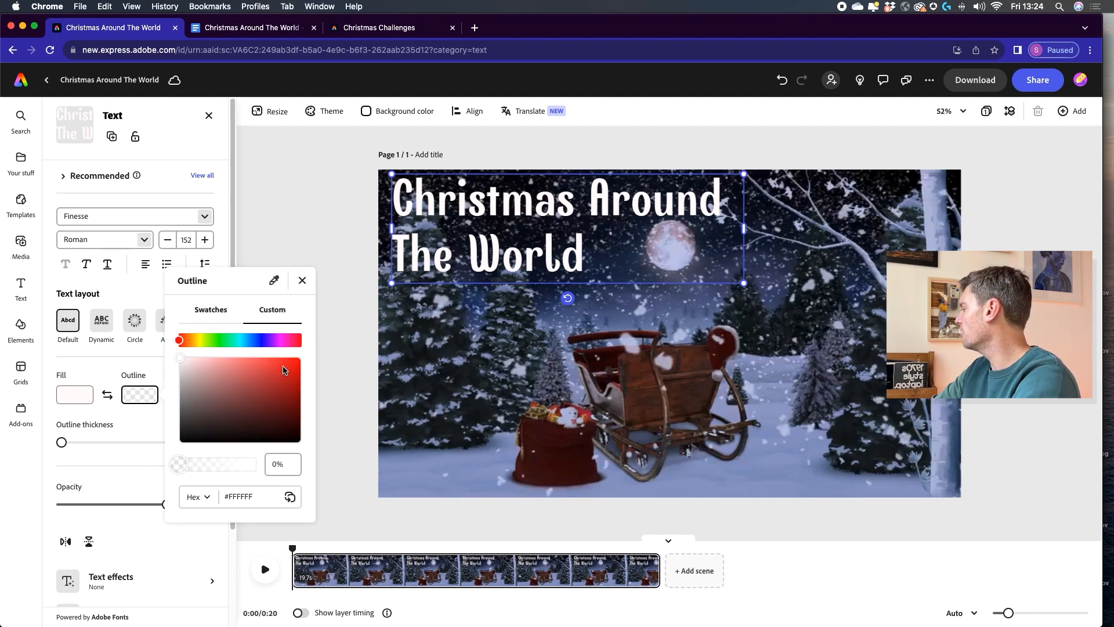
{"action": "left_click", "coordinate": [281, 369]}
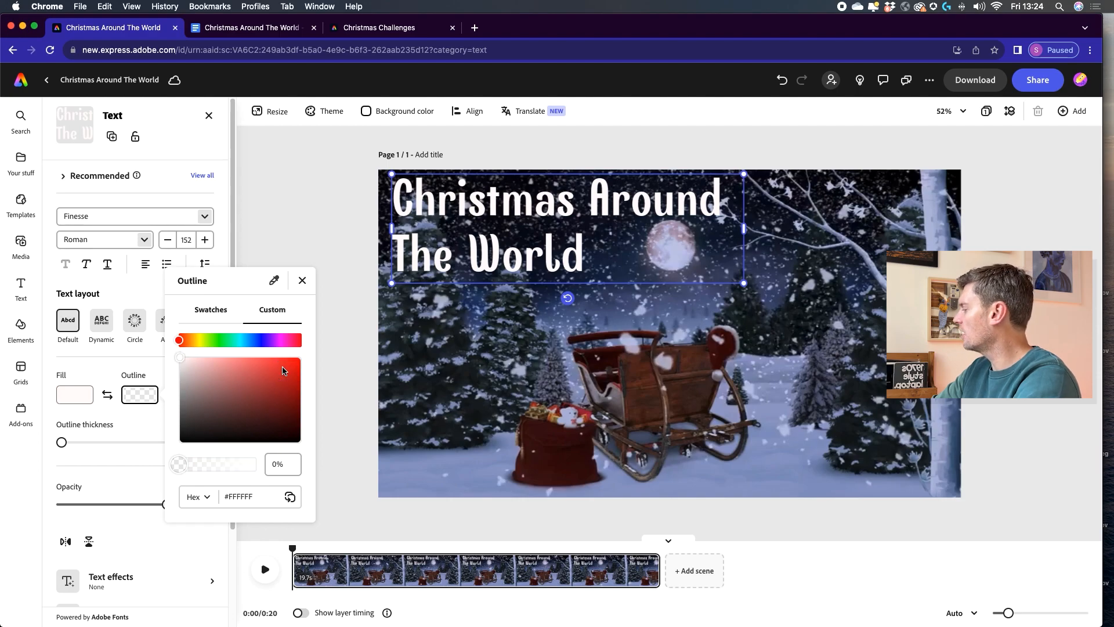
{"action": "left_click_drag", "start_coordinate": [190, 462], "coordinate": [267, 460]}
{"action": "left_click", "coordinate": [285, 368]}
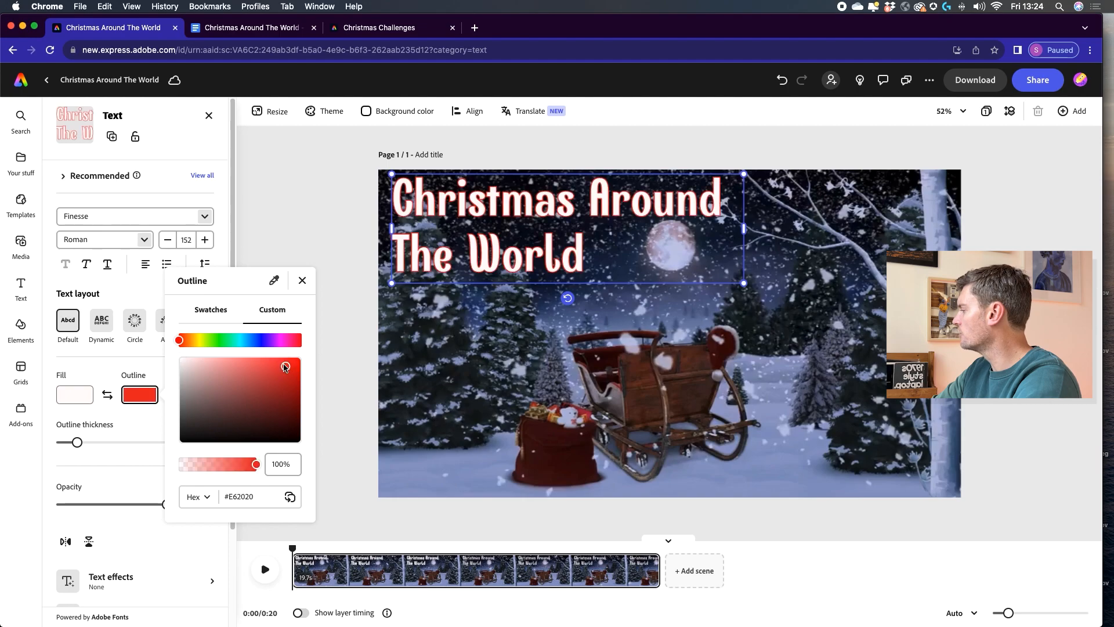
{"action": "left_click", "coordinate": [122, 419]}
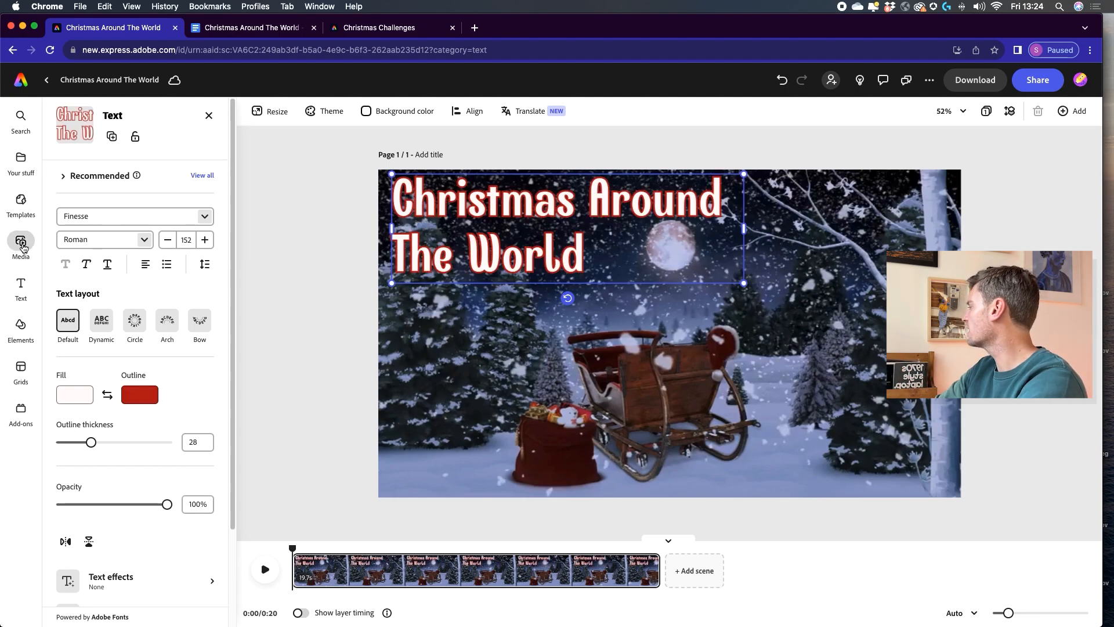
- Search the stock audio for "Christmas"
{"action": "left_click", "coordinate": [21, 243]}
{"action": "left_click", "coordinate": [141, 141]}
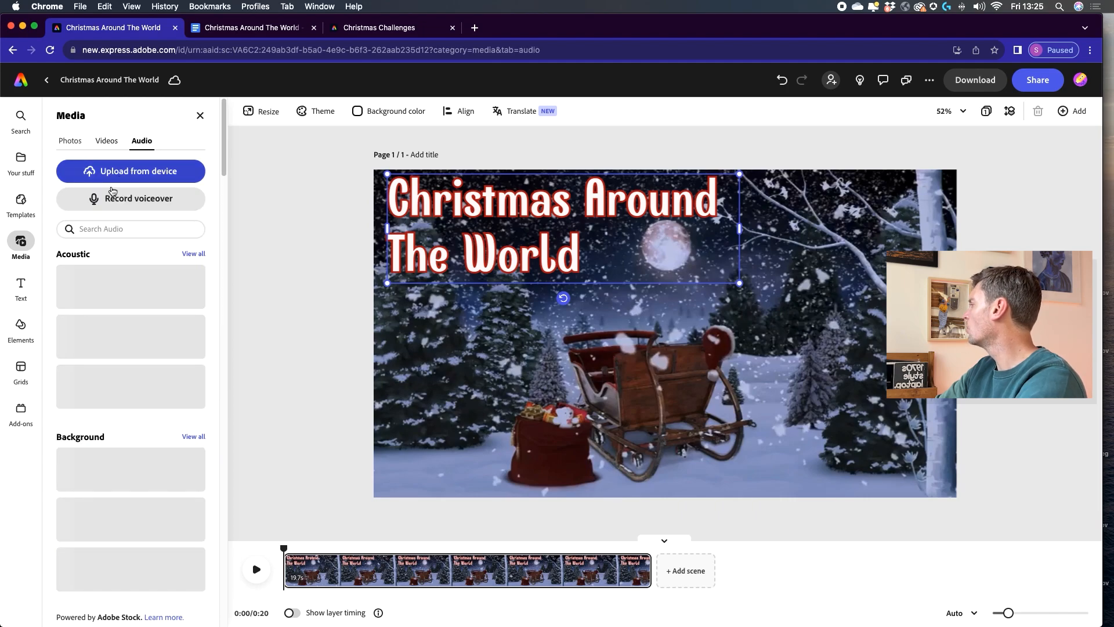
{"action": "left_click", "coordinate": [93, 228]}
{"action": "type", "text": "Christmas"}
{"action": "key", "text": "Return"}
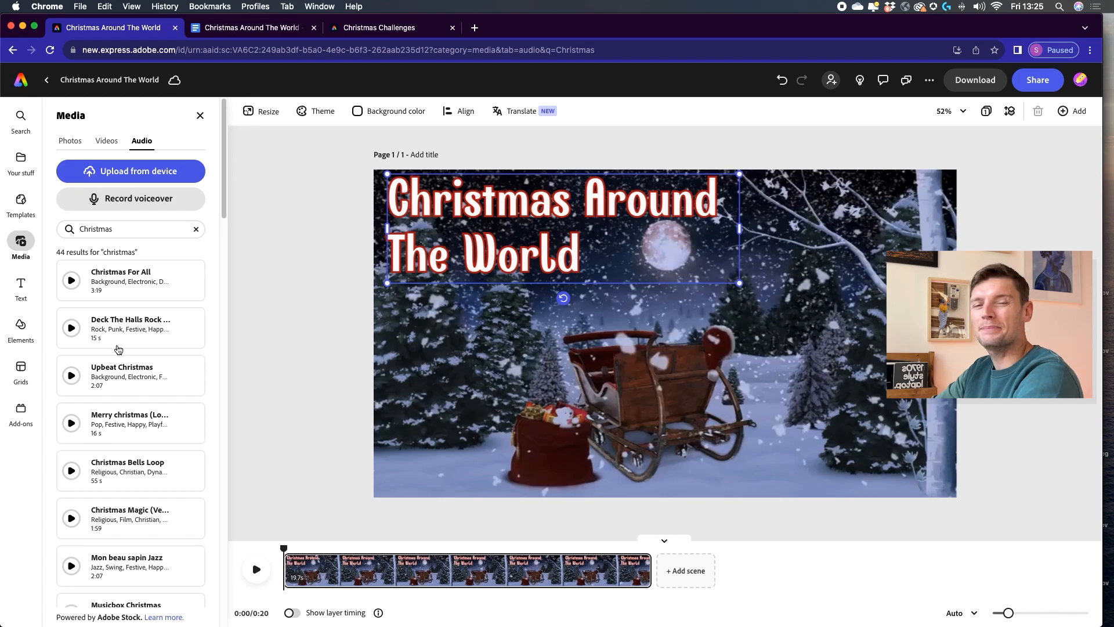
- Preview the "Merry christmas" and "Christmas Is" tracks in the audio results
{"action": "left_click", "coordinate": [71, 424]}
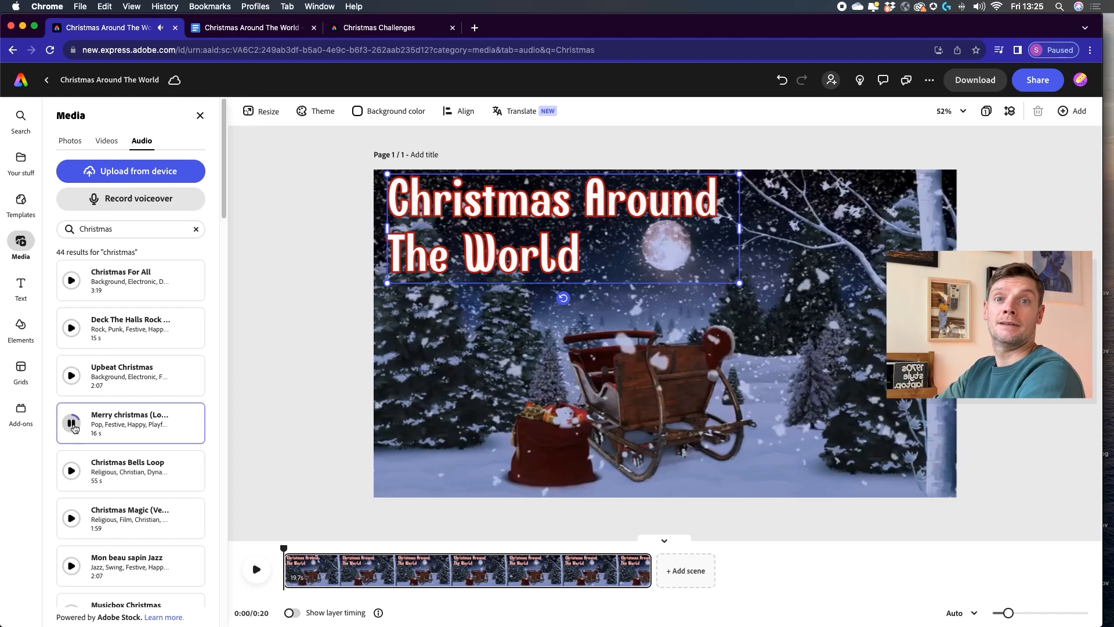
{"action": "scroll", "coordinate": [73, 406], "scroll_direction": "down", "scroll_amount": 10}
{"action": "left_click", "coordinate": [71, 333]}
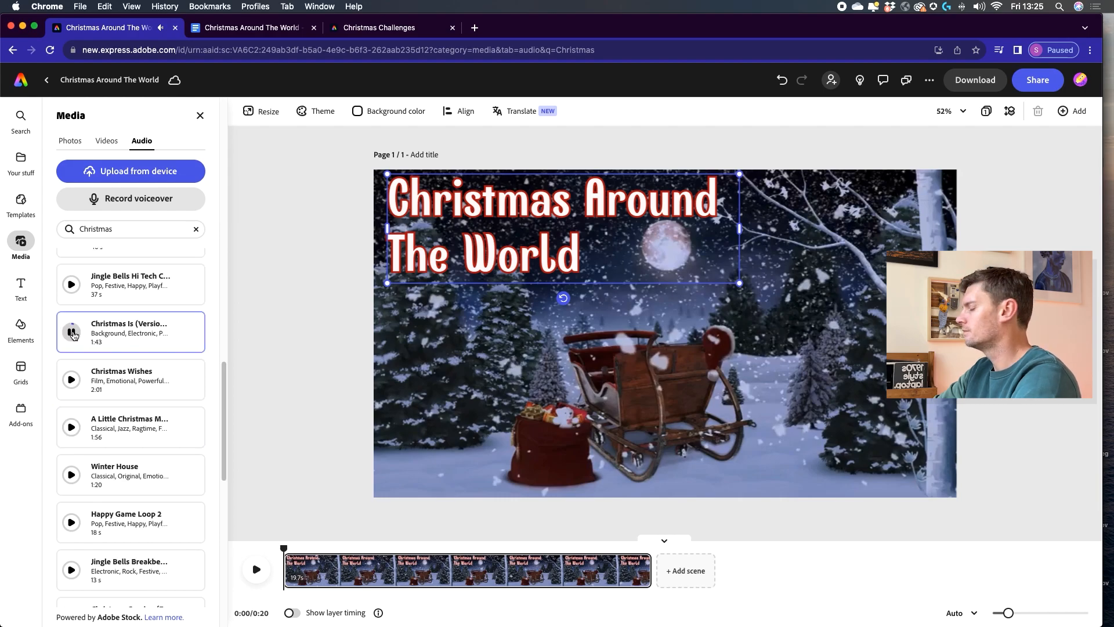
{"action": "left_click", "coordinate": [72, 333]}
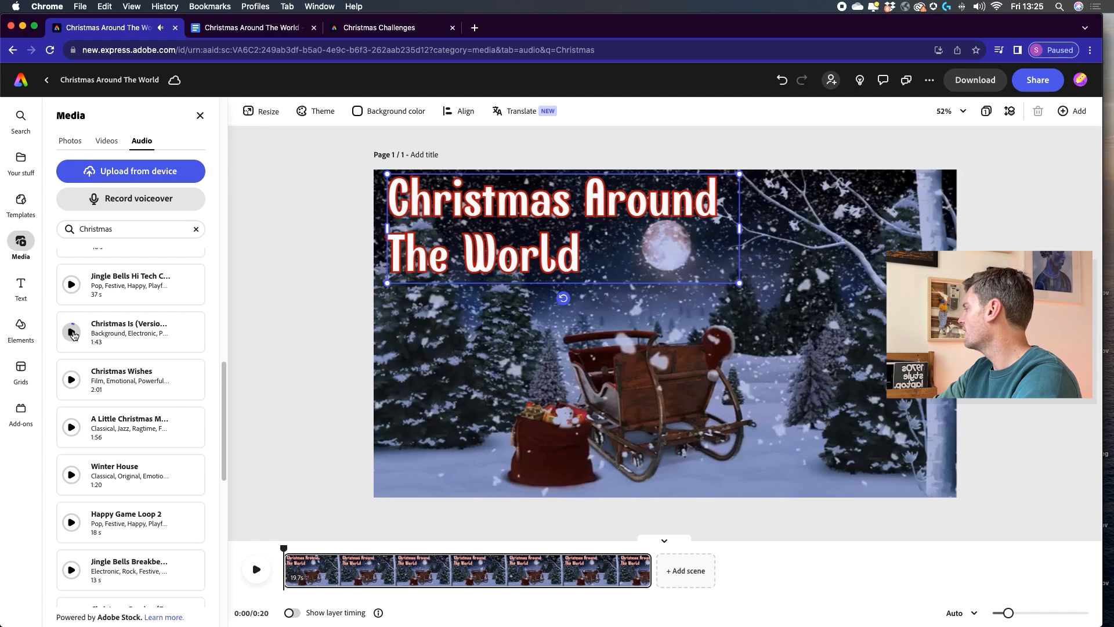
- Add the "Christmas Is" track to the video and set its volume to 20%
{"action": "left_click", "coordinate": [139, 338]}
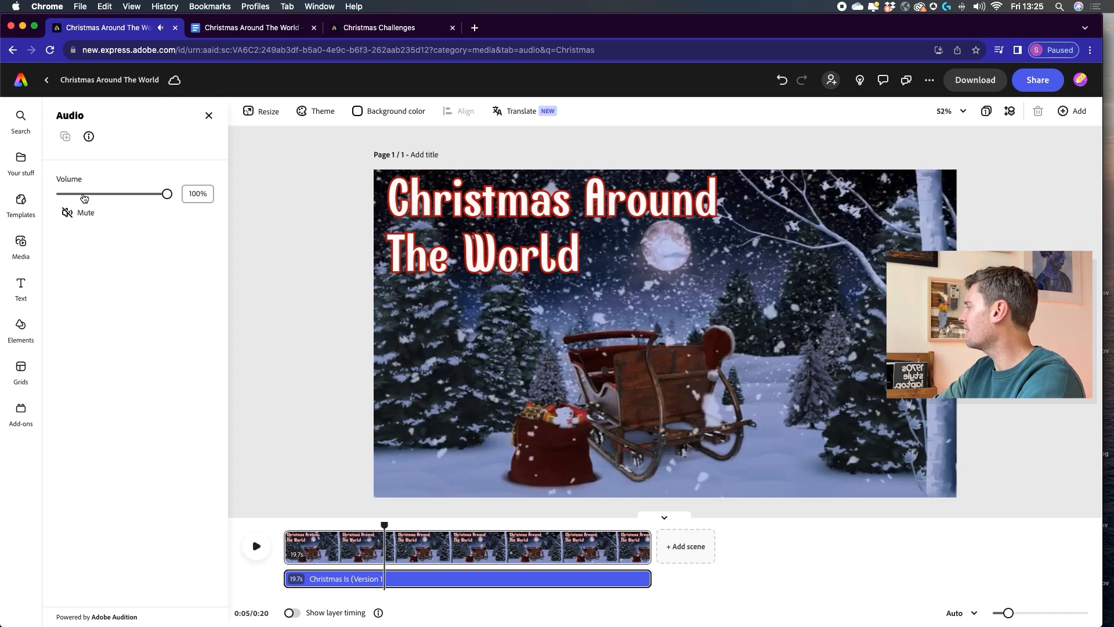
{"action": "left_click", "coordinate": [84, 194]}
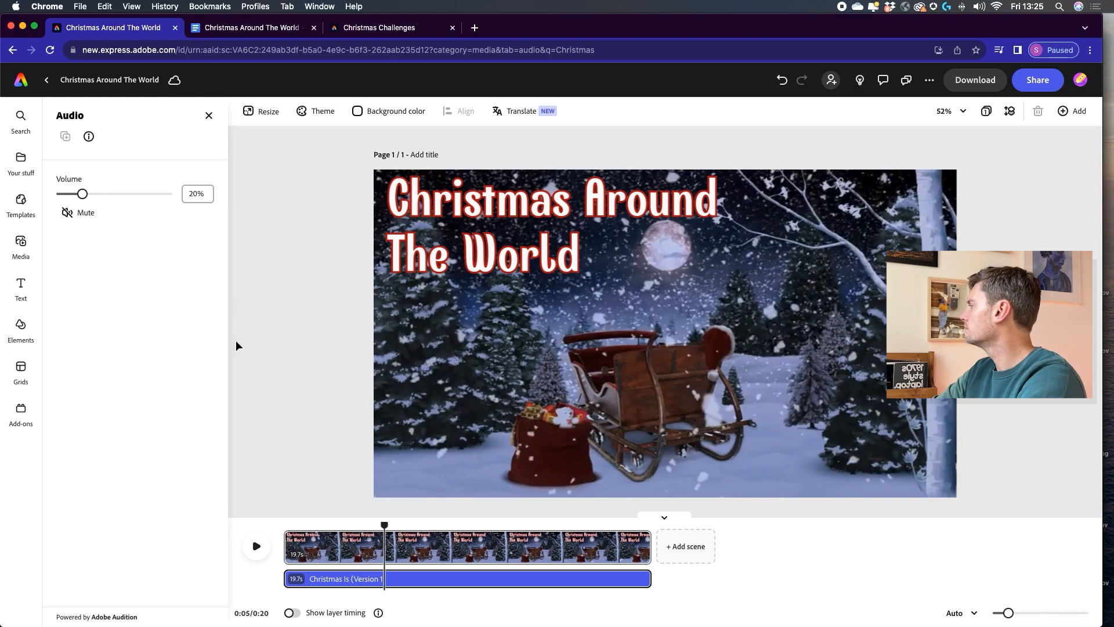
- Select the introductory paragraph in the Christmas Around The World Google Docs document and return to the Adobe Express project
{"action": "left_click", "coordinate": [232, 27]}
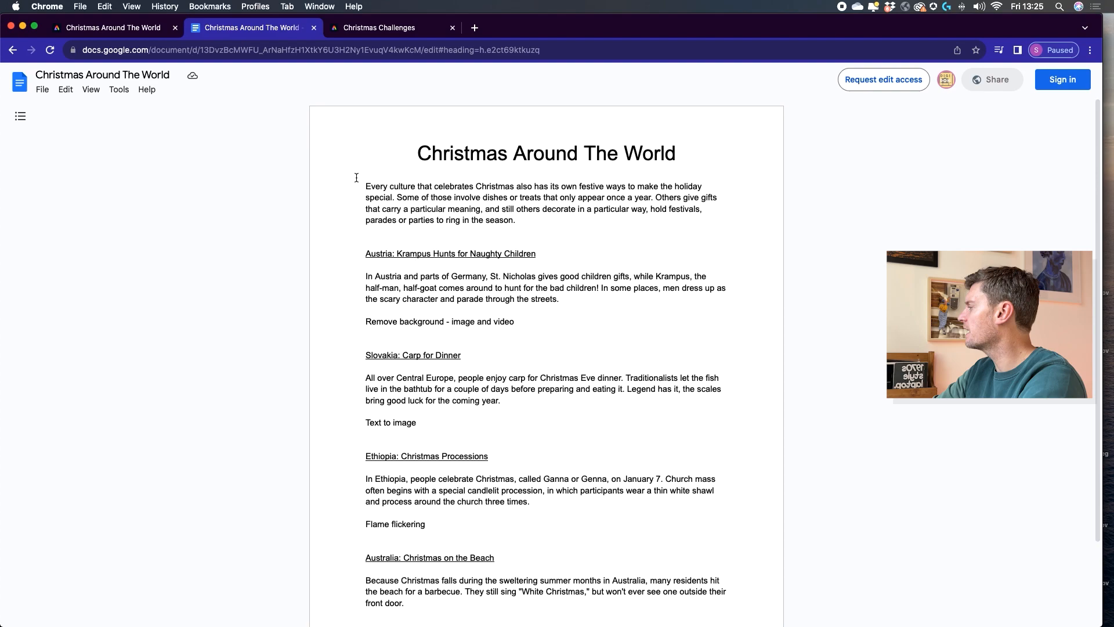
{"action": "left_click_drag", "start_coordinate": [363, 186], "coordinate": [521, 218]}
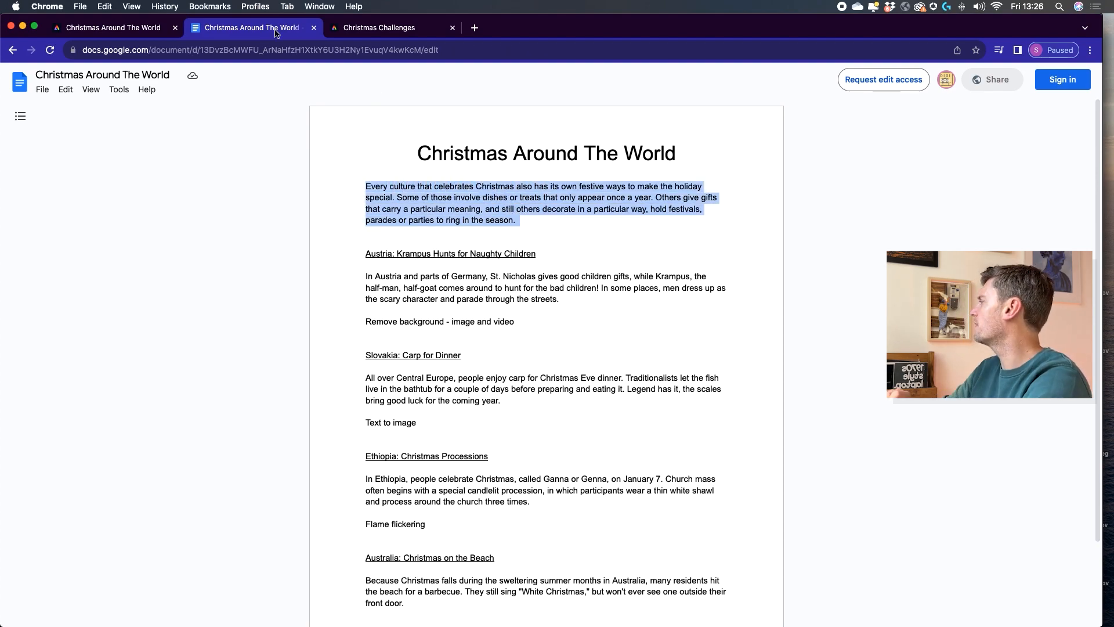
{"action": "left_click", "coordinate": [134, 29]}
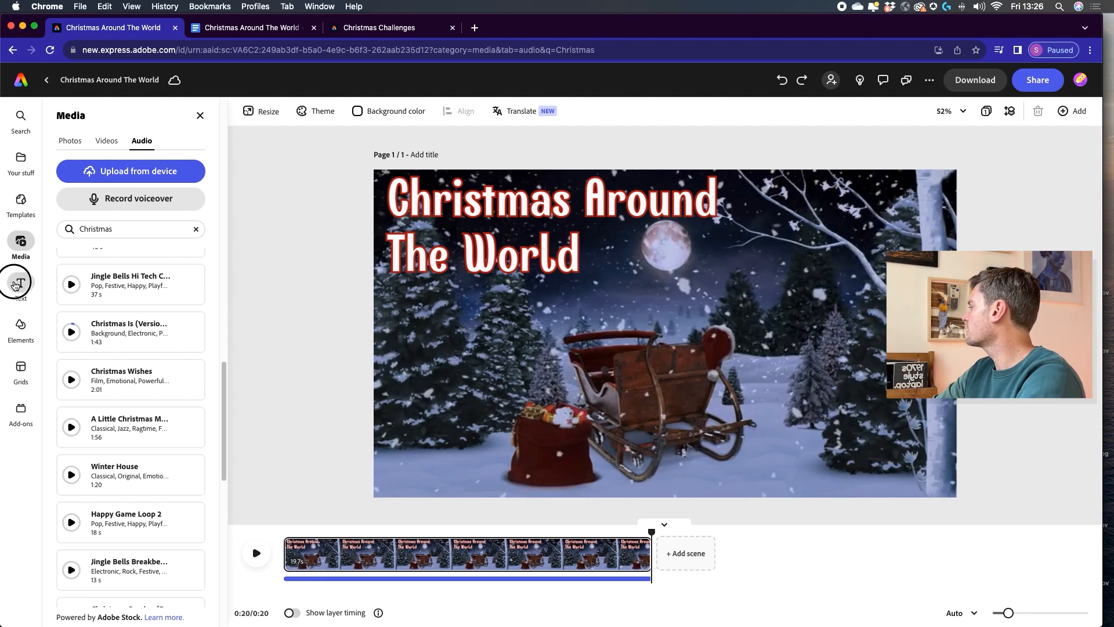
- Paste the copied introductory paragraph into a new text box and set its font size to 33
{"action": "left_click", "coordinate": [21, 284]}
{"action": "left_click", "coordinate": [128, 152]}
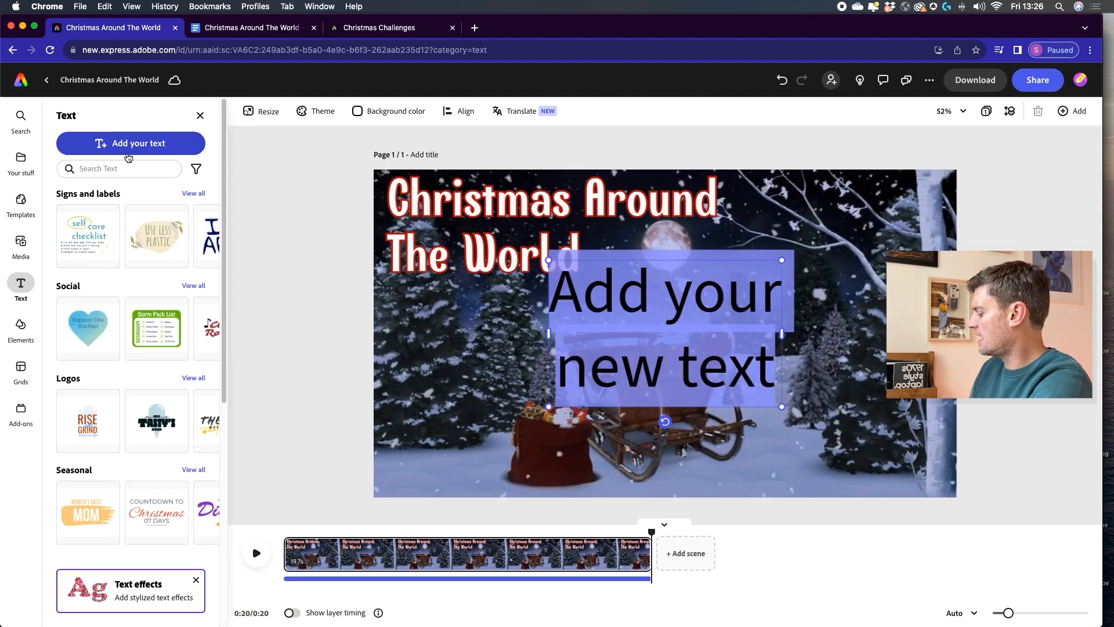
{"action": "key", "text": "cmd+v"}
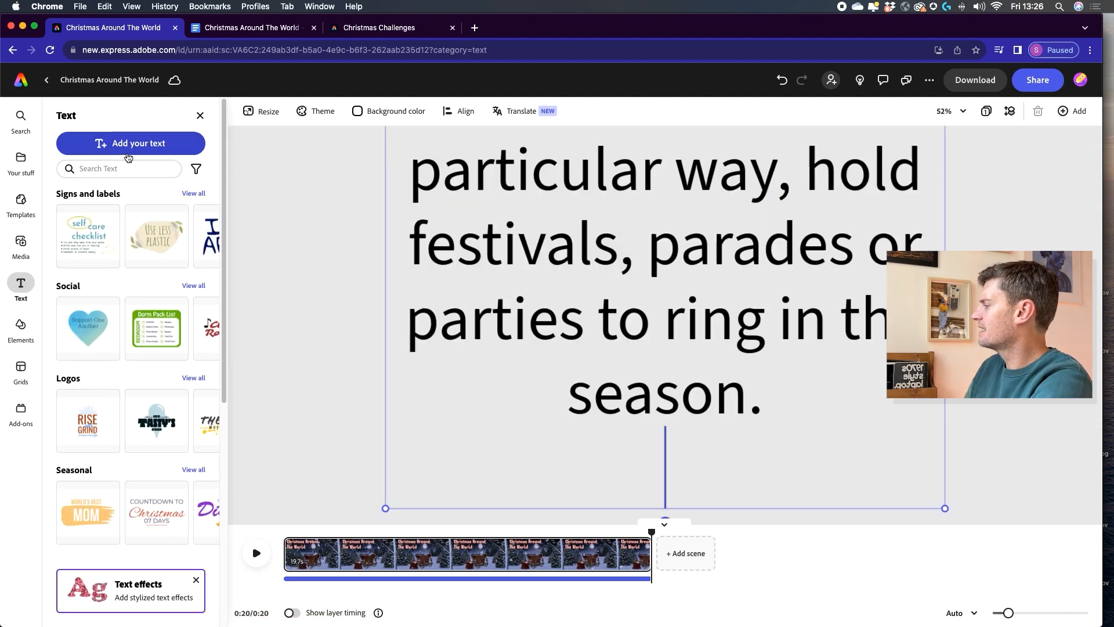
{"action": "left_click", "coordinate": [993, 196]}
{"action": "scroll", "coordinate": [772, 293], "scroll_direction": "up", "scroll_amount": 5}
{"action": "left_click_drag", "start_coordinate": [945, 508], "coordinate": [699, 432]}
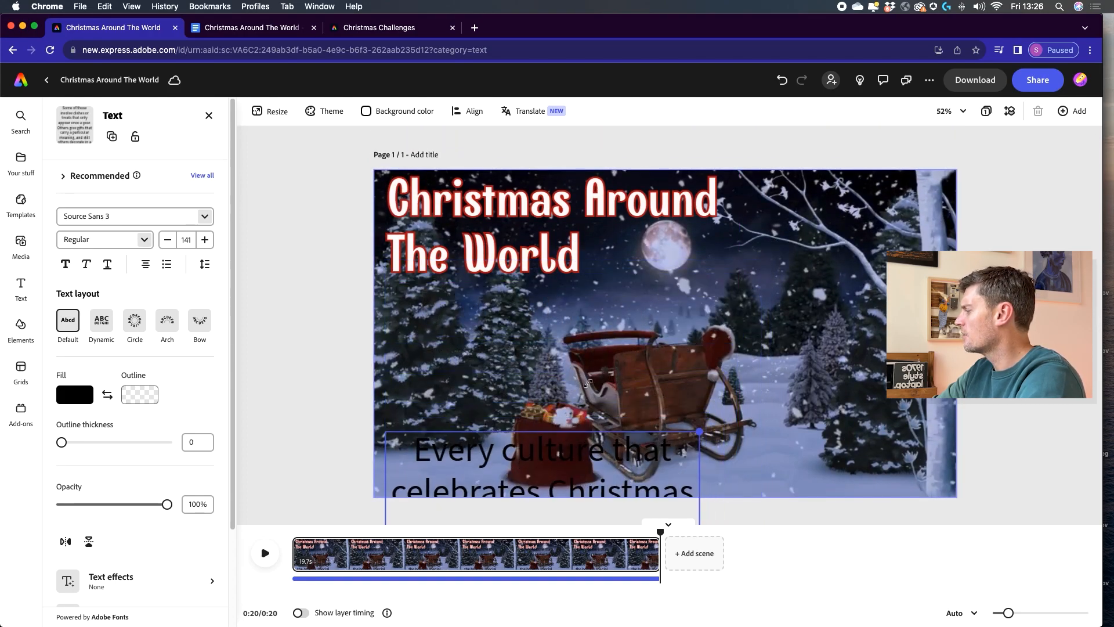
{"action": "left_click", "coordinate": [179, 240]}
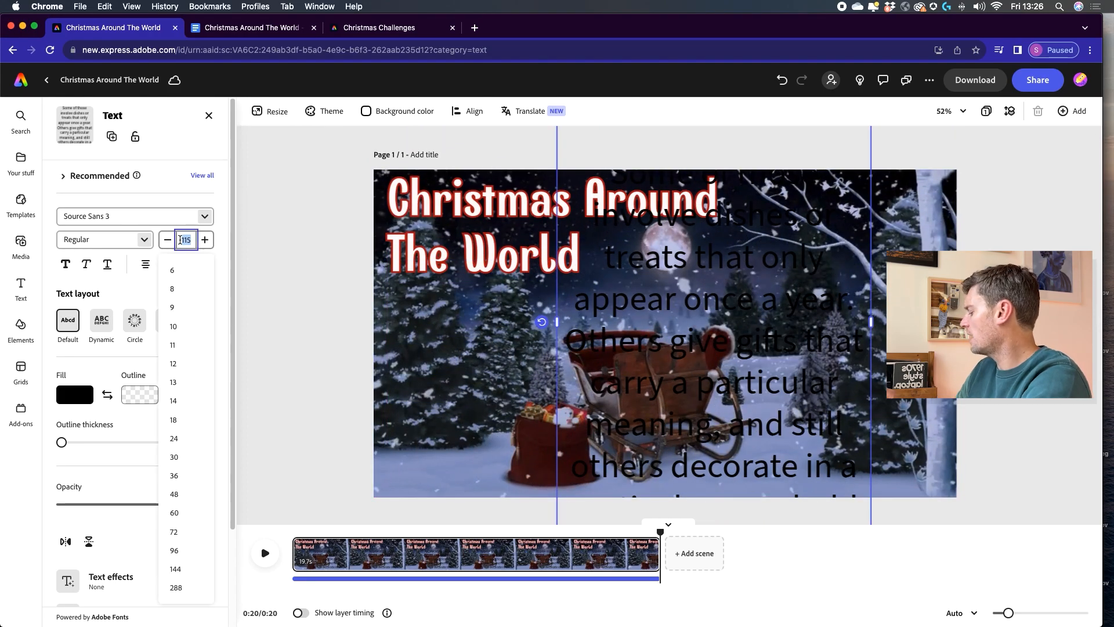
{"action": "type", "text": "33"}
{"action": "key", "text": "Return"}
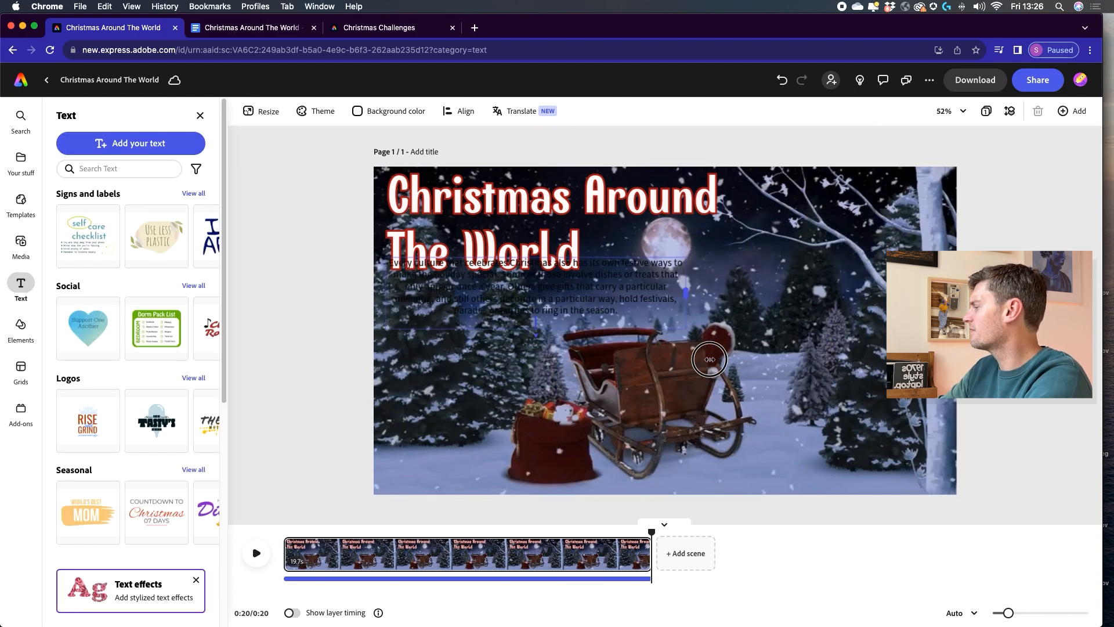
- Move the paragraph over the sleigh in the middle of the scene and set its fill to white (#FFFFFF)
{"action": "left_click", "coordinate": [709, 316]}
{"action": "left_click", "coordinate": [673, 277]}
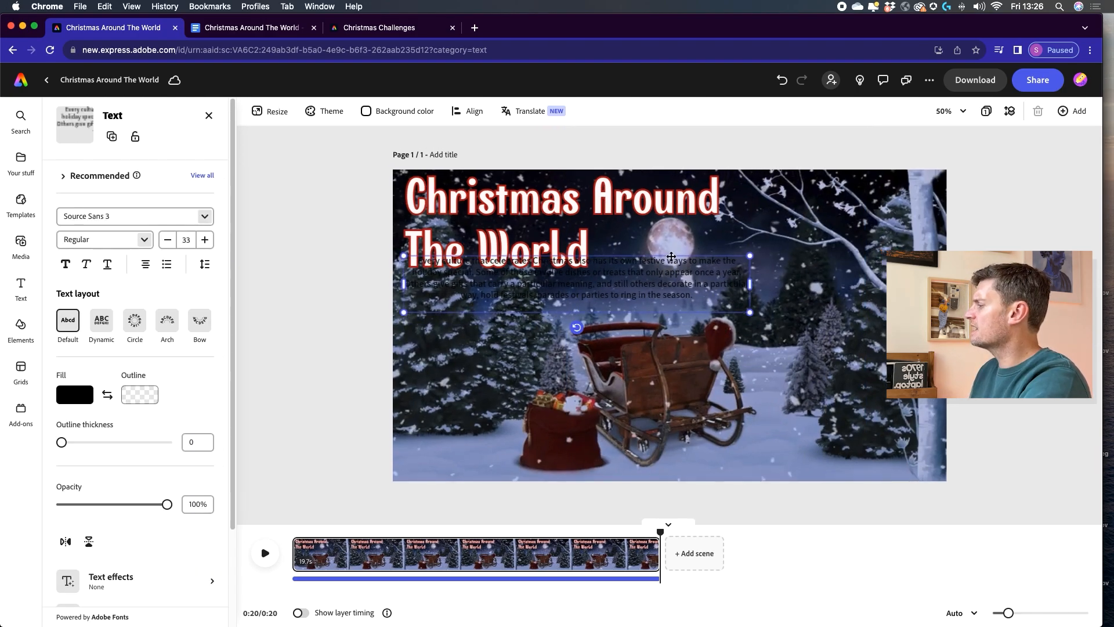
{"action": "left_click_drag", "start_coordinate": [671, 259], "coordinate": [773, 342]}
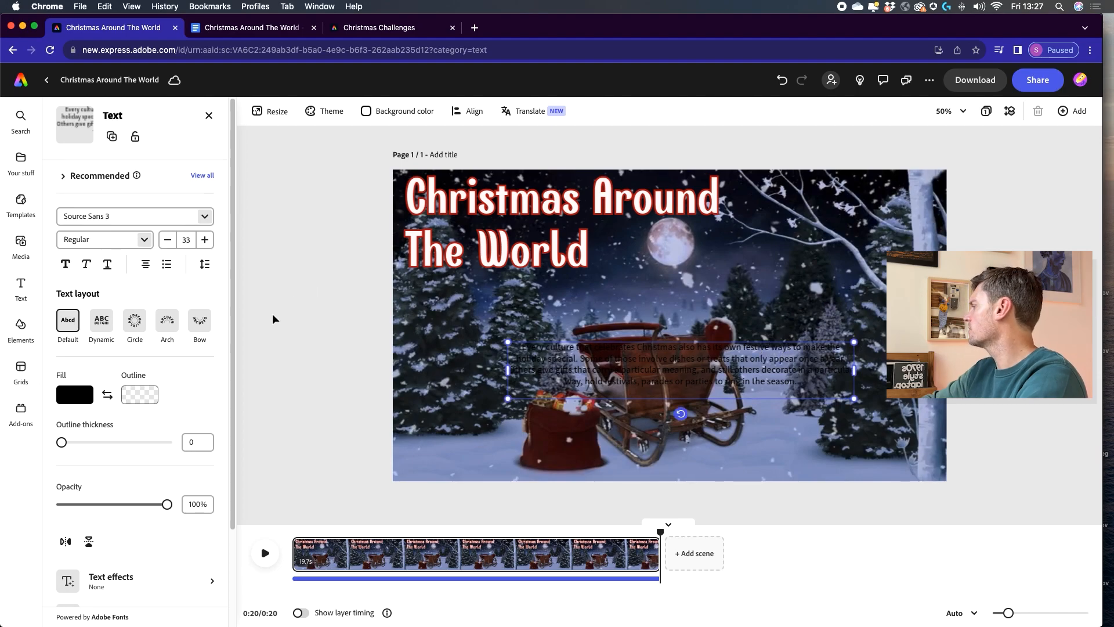
{"action": "left_click", "coordinate": [75, 395]}
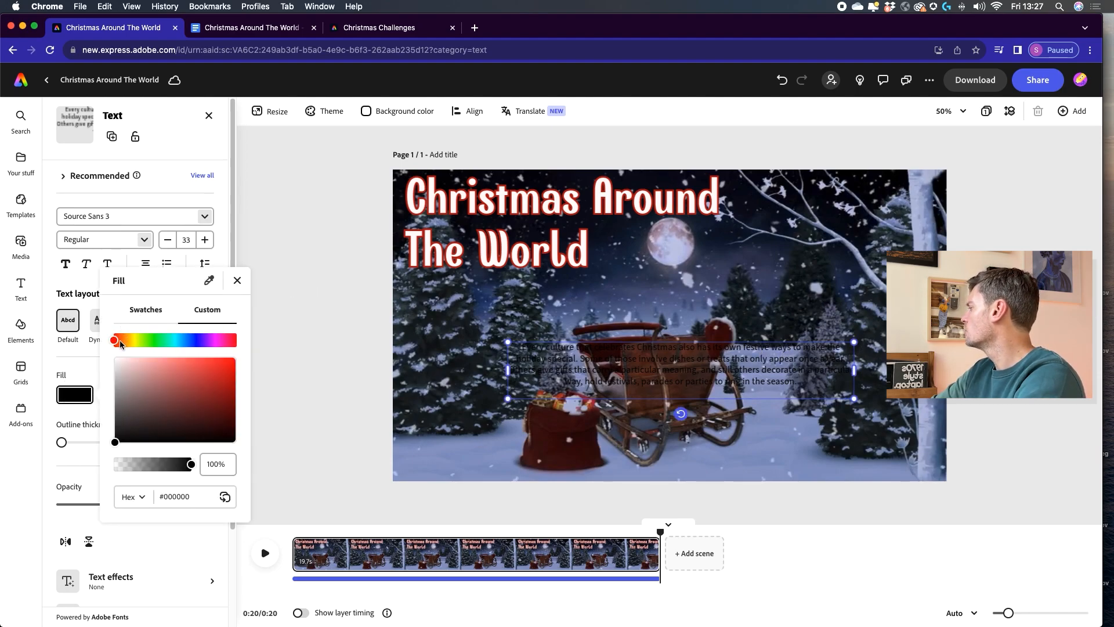
{"action": "left_click_drag", "start_coordinate": [114, 443], "coordinate": [99, 328]}
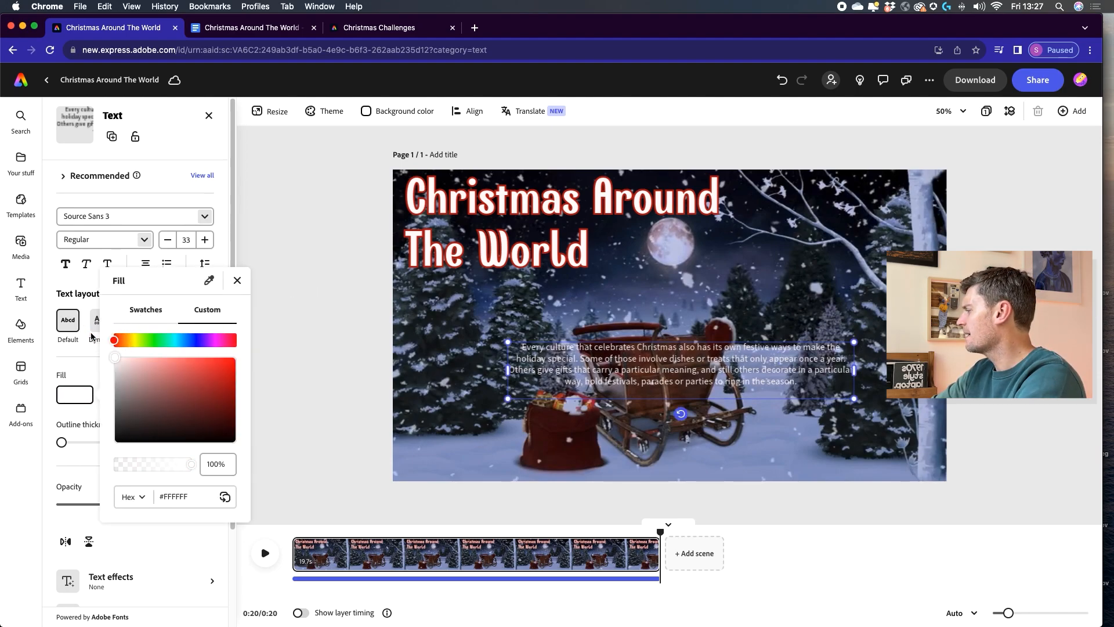
{"action": "left_click", "coordinate": [291, 291]}
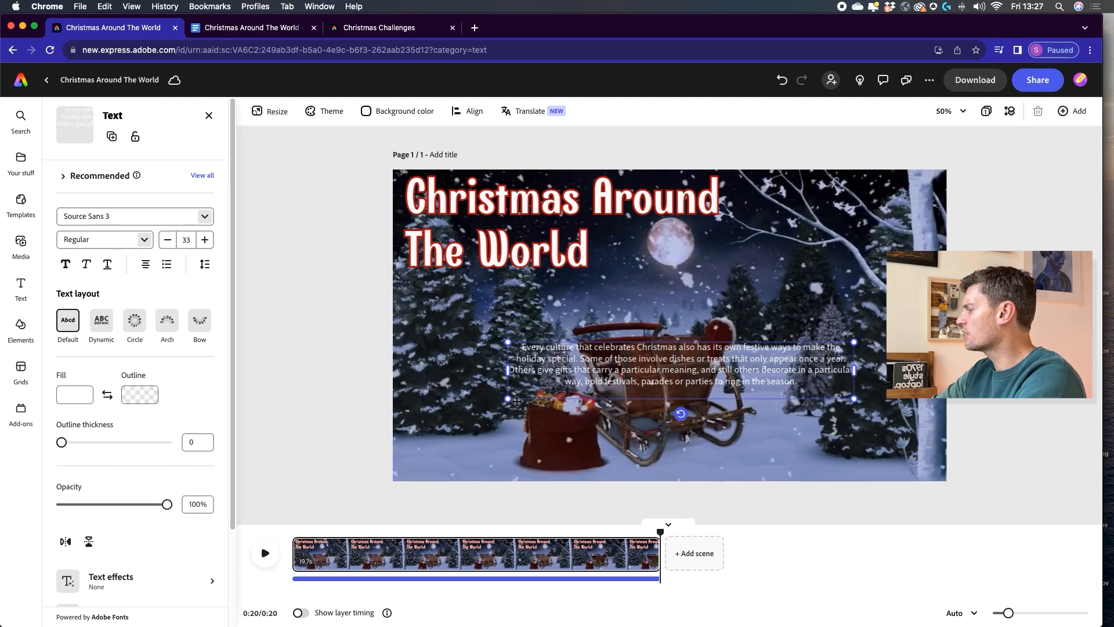
- Enlarge the paragraph to font size 40 and move it up beneath the title
{"action": "left_click_drag", "start_coordinate": [508, 398], "coordinate": [434, 430]}
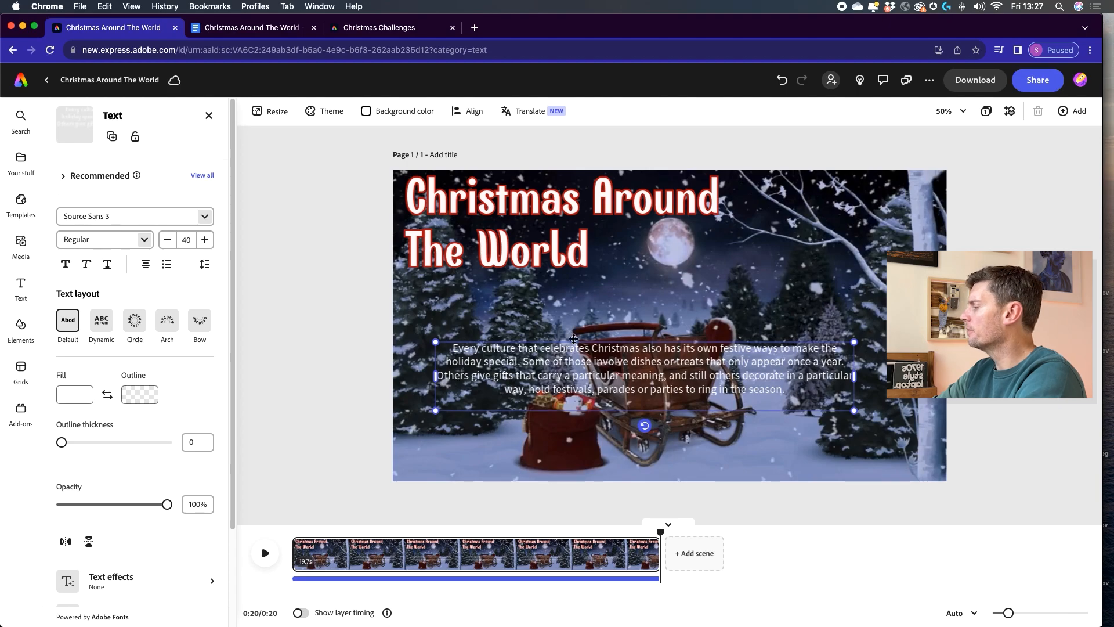
{"action": "left_click_drag", "start_coordinate": [574, 338], "coordinate": [587, 294]}
- Record a voiceover of the introductory paragraph, allowing the site to use the microphone
{"action": "left_click", "coordinate": [27, 242]}
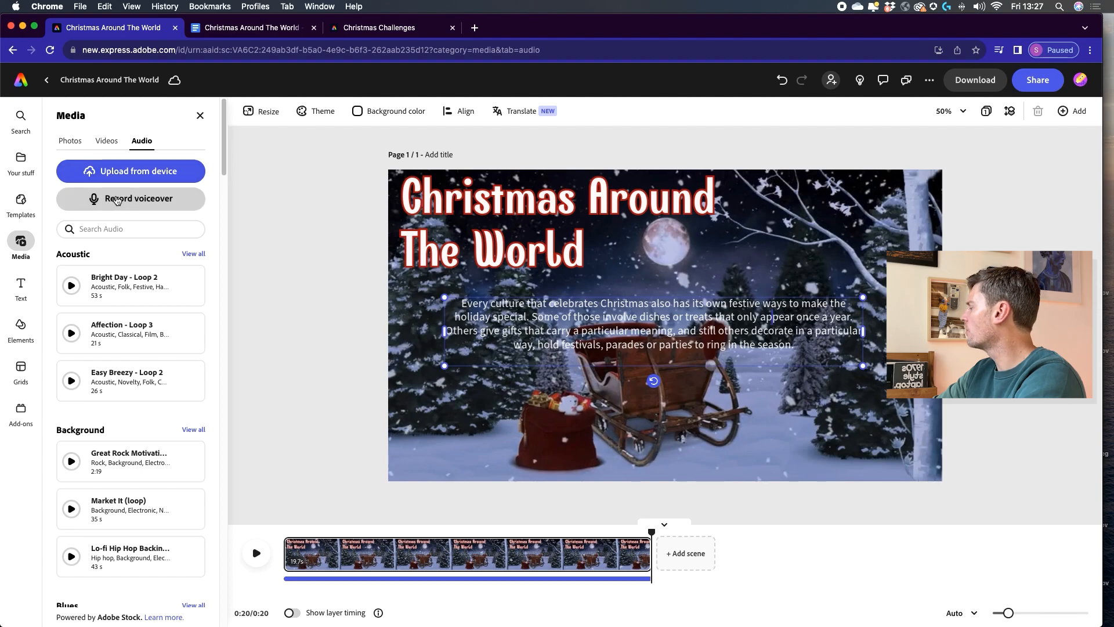
{"action": "left_click", "coordinate": [116, 199]}
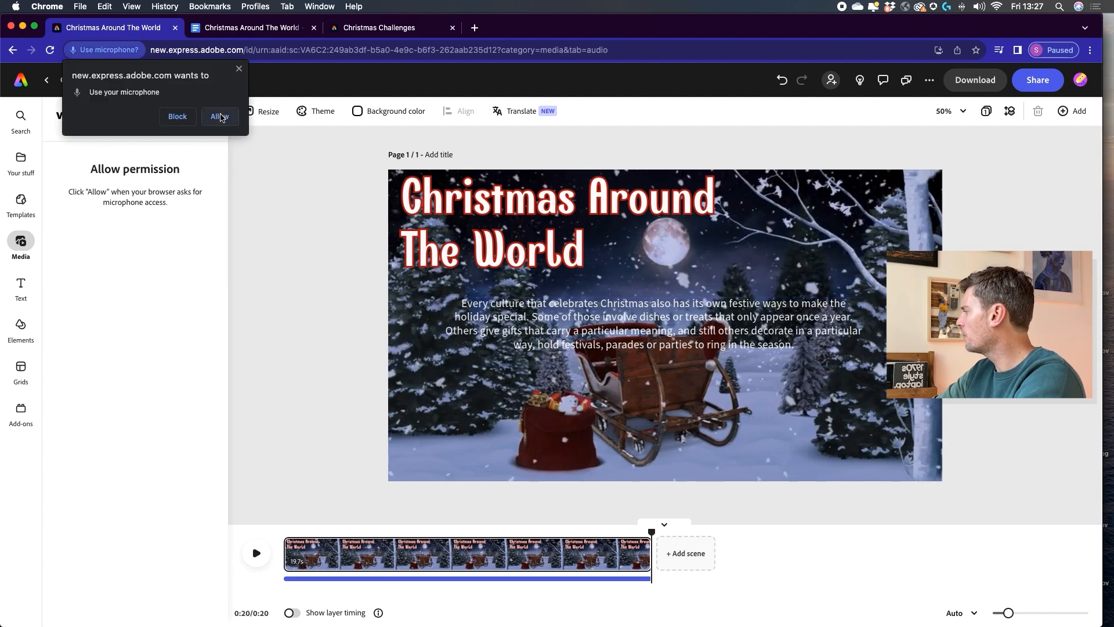
{"action": "left_click", "coordinate": [220, 117]}
{"action": "left_click", "coordinate": [137, 233]}
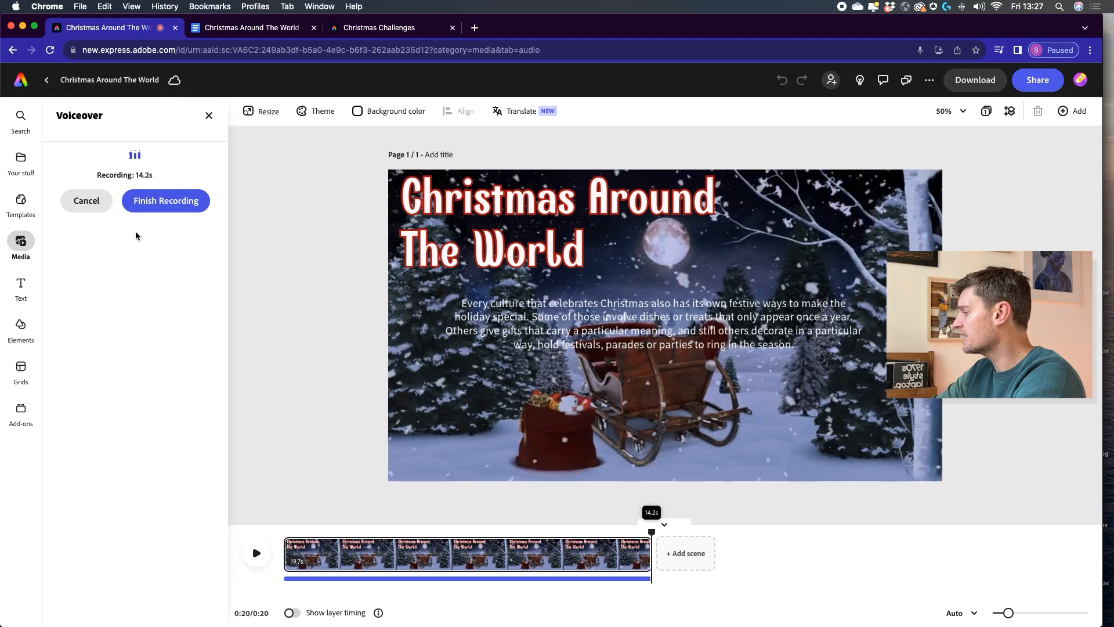
{"action": "left_click", "coordinate": [165, 200]}
- Delete the paragraph text from the first scene and play back the opening seconds of the video
{"action": "left_click", "coordinate": [560, 339]}
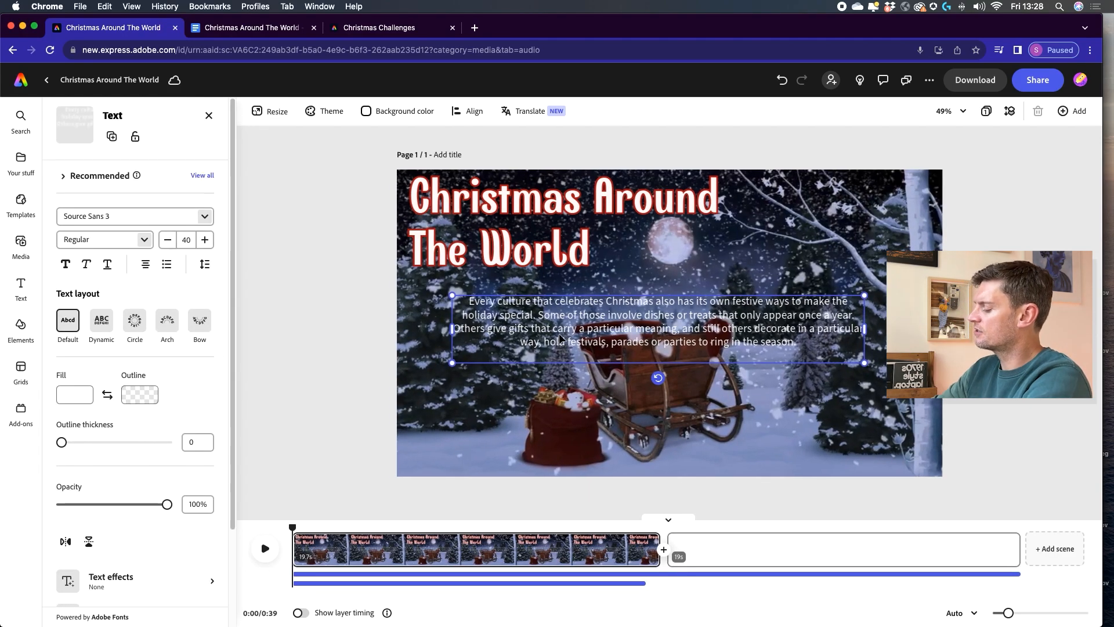
{"action": "key", "text": "Escape"}
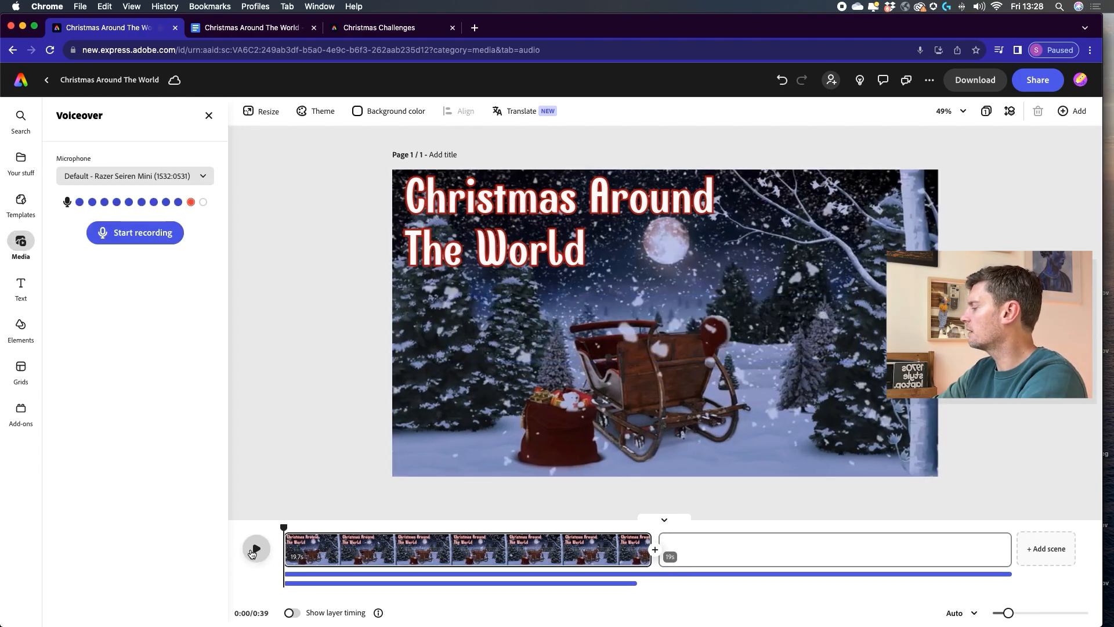
{"action": "left_click", "coordinate": [254, 551]}
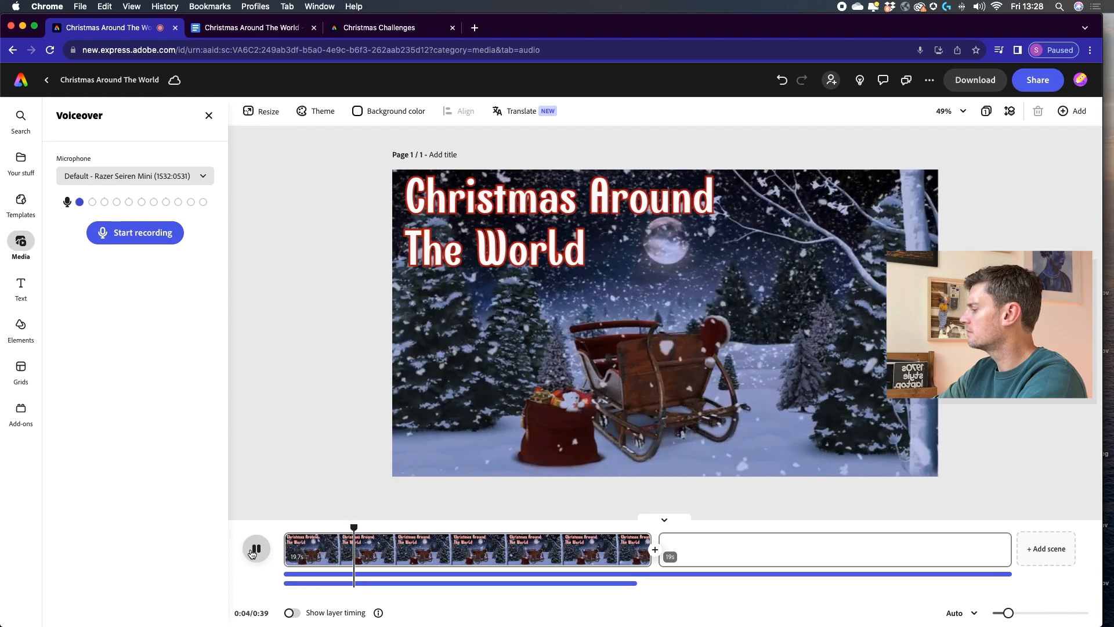
{"action": "left_click", "coordinate": [253, 551]}
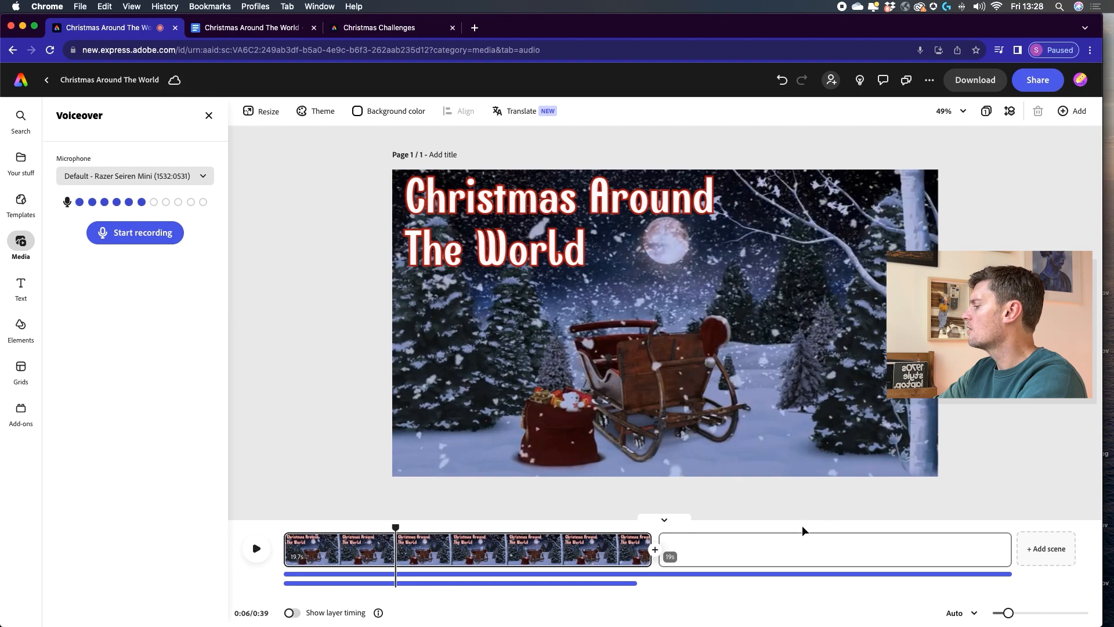
- Search the stock photos for "krampus" and add the horned red-mask photo to the second scene
{"action": "left_click", "coordinate": [784, 547]}
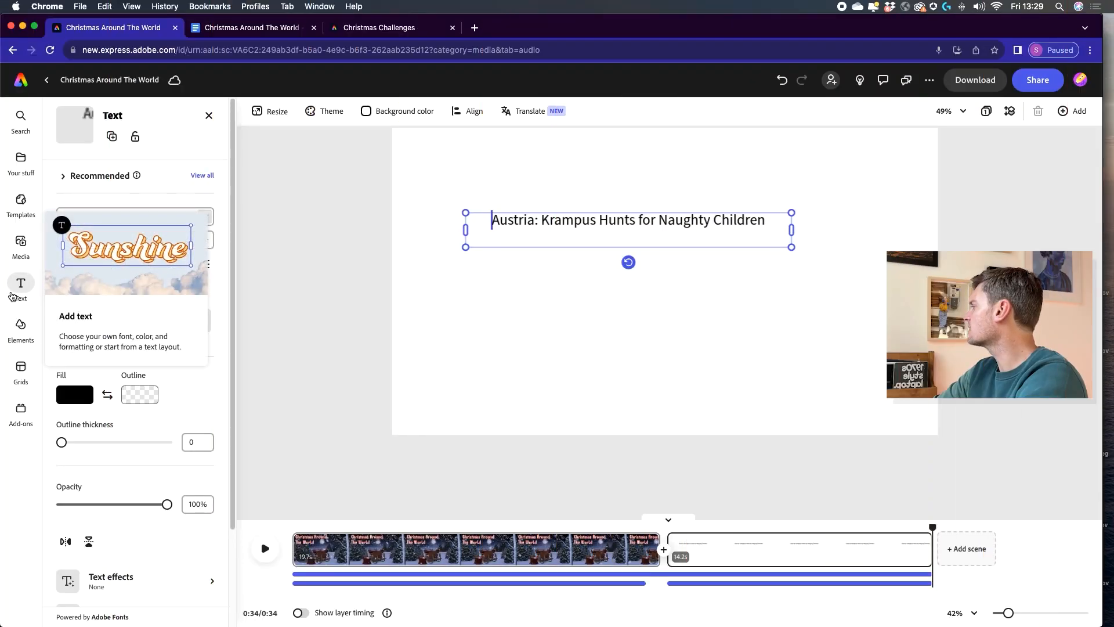
{"action": "left_click", "coordinate": [20, 243]}
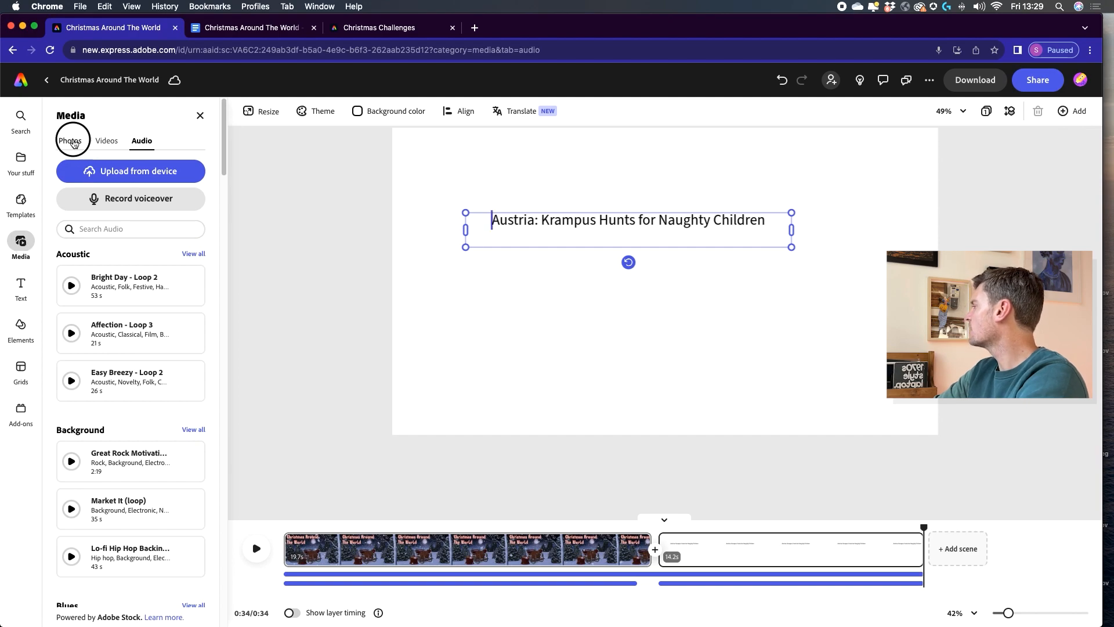
{"action": "left_click", "coordinate": [71, 141]}
{"action": "left_click", "coordinate": [93, 225]}
{"action": "type", "text": "f"}
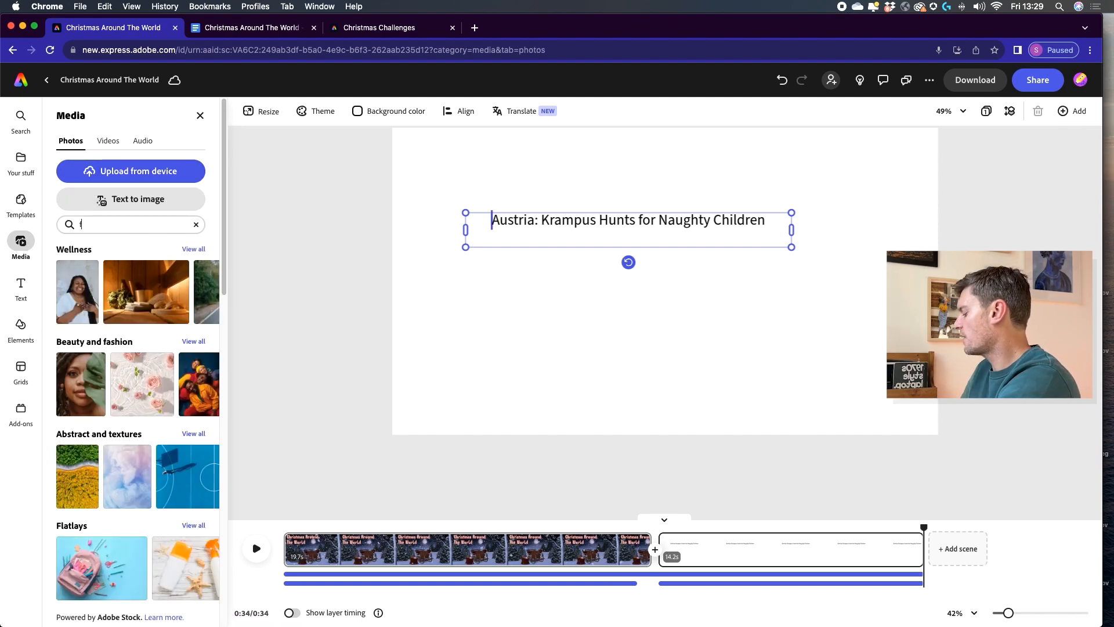
{"action": "type", "text": "rampus"}
{"action": "key", "text": "Return"}
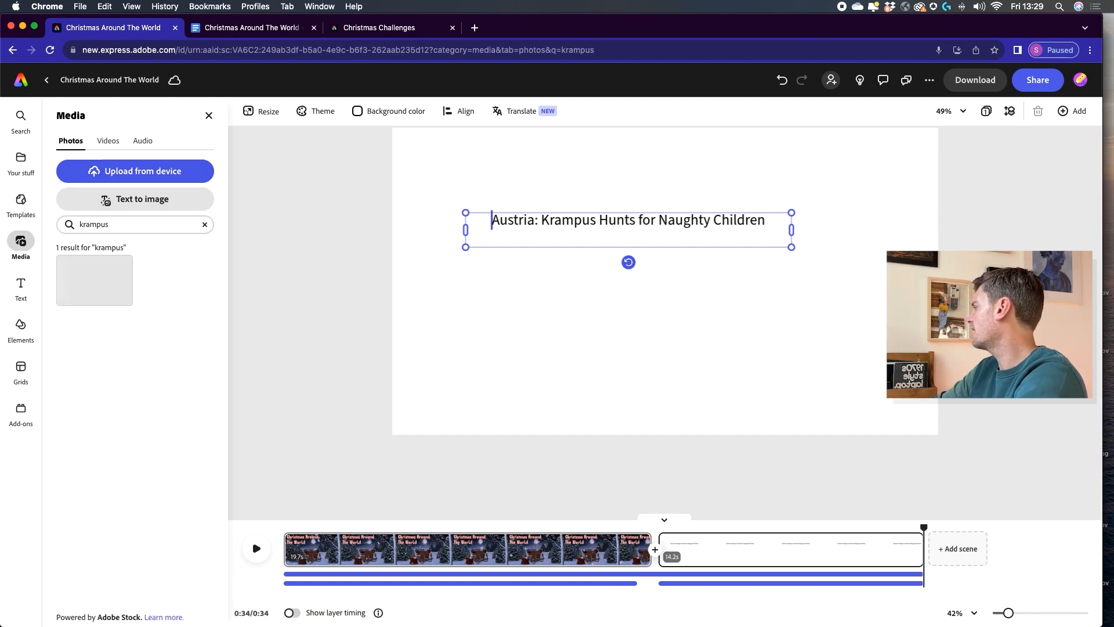
{"action": "left_click_drag", "start_coordinate": [68, 292], "coordinate": [466, 177]}
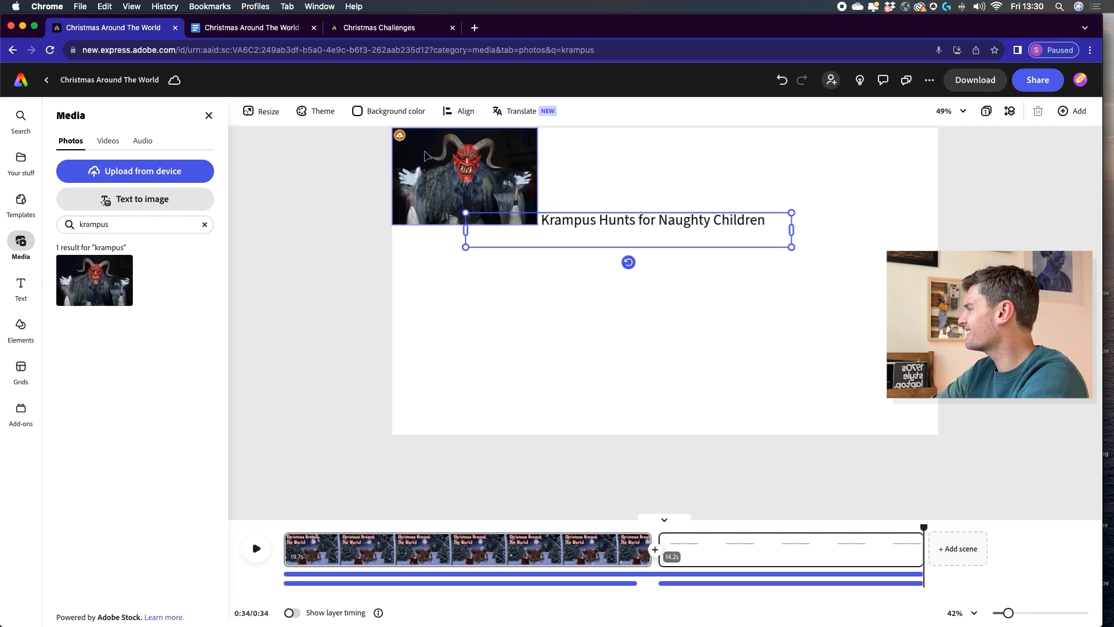
- Enlarge the Krampus photo in the lower-left corner of the scene and remove its background
{"action": "left_click_drag", "start_coordinate": [543, 225], "coordinate": [732, 354]}
{"action": "left_click_drag", "start_coordinate": [573, 239], "coordinate": [568, 320]}
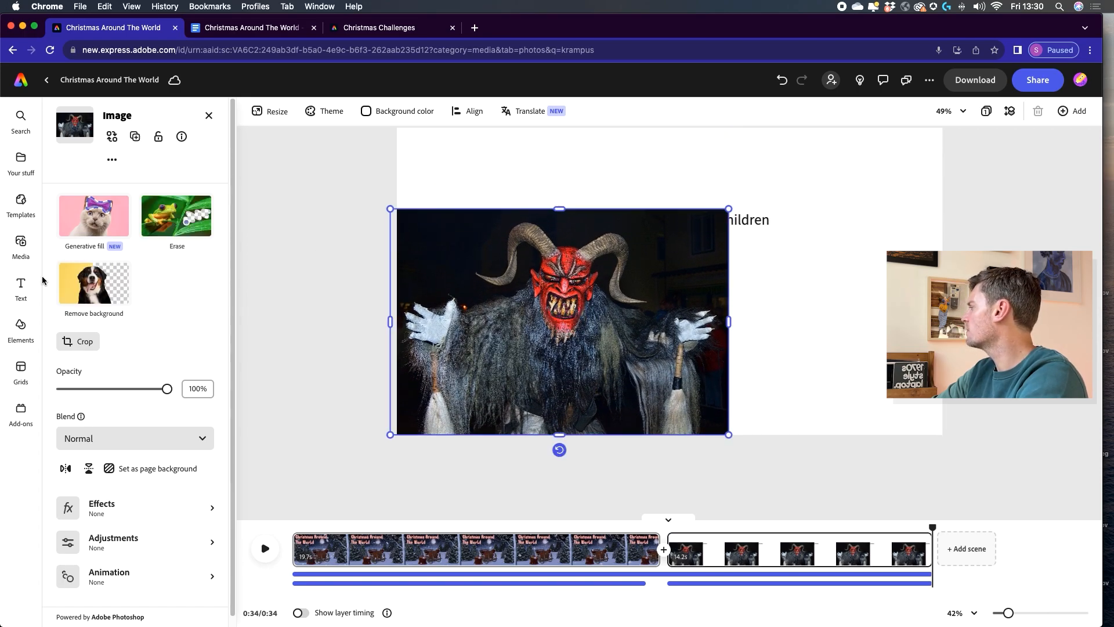
{"action": "left_click", "coordinate": [84, 288]}
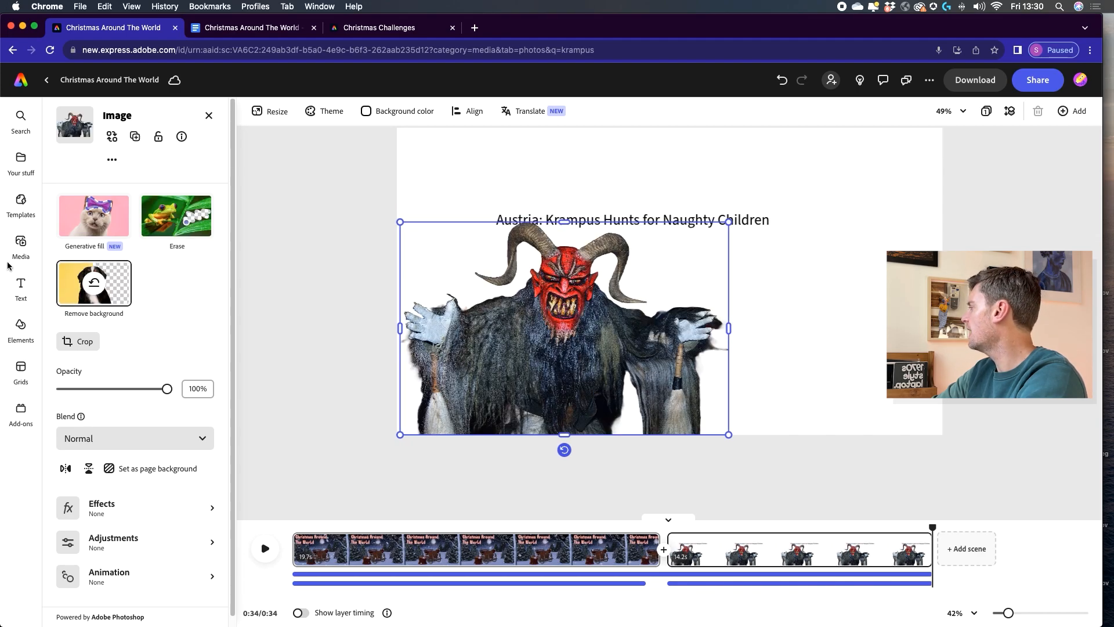
- Search the stock photos for "snowy forest" and add the dark blue forest photo to the Krampus scene
{"action": "left_click", "coordinate": [21, 242]}
{"action": "double_click", "coordinate": [86, 220]}
{"action": "type", "text": "snowy forest"}
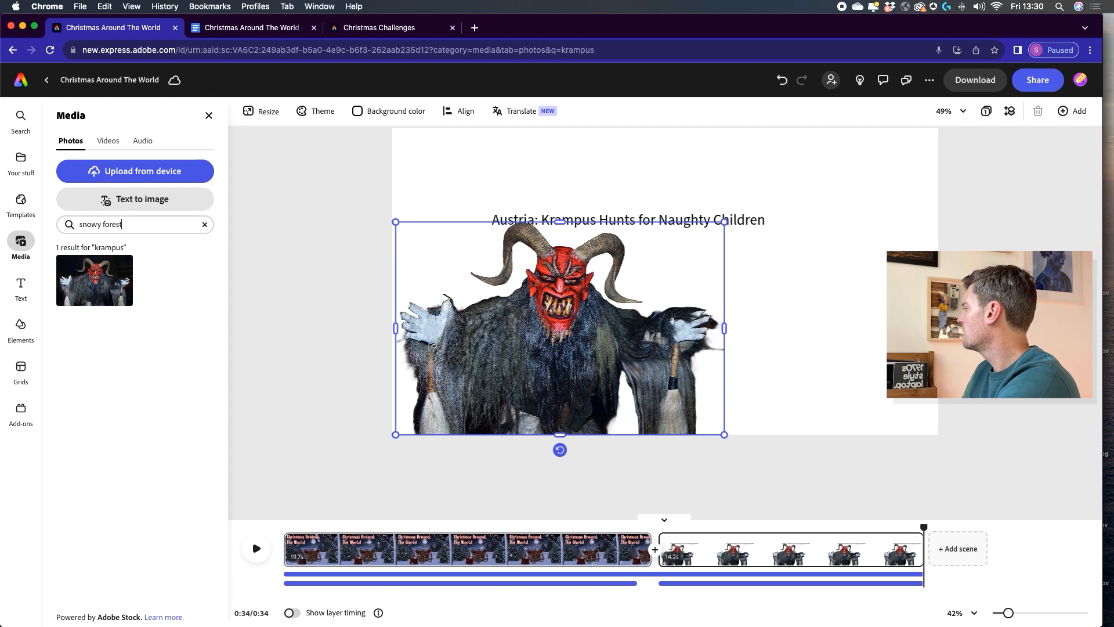
{"action": "key", "text": "Return"}
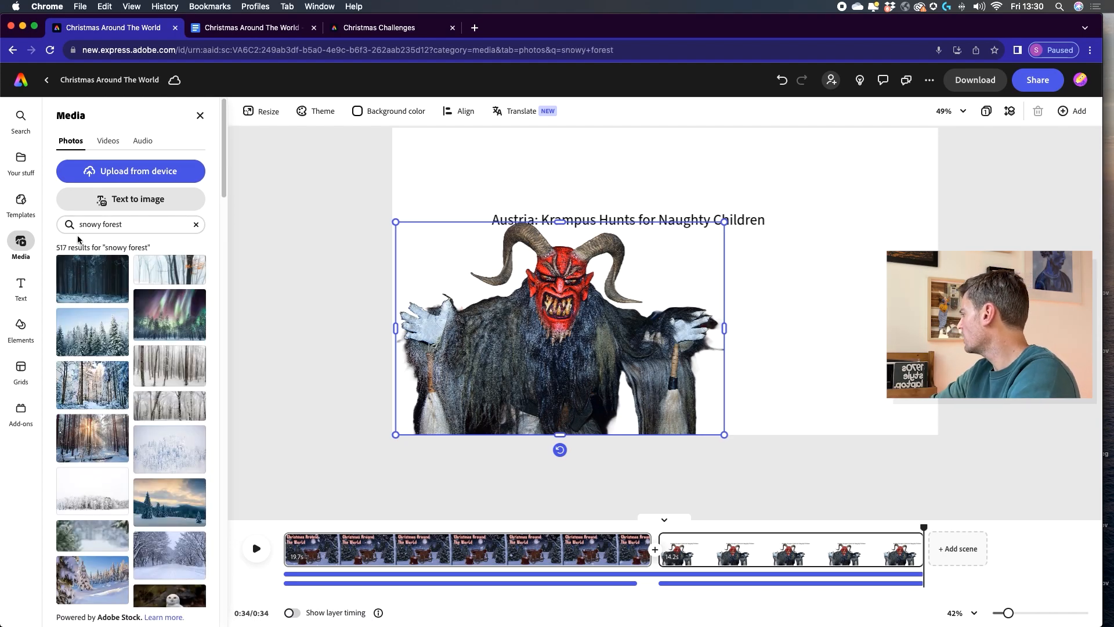
{"action": "left_click", "coordinate": [81, 280]}
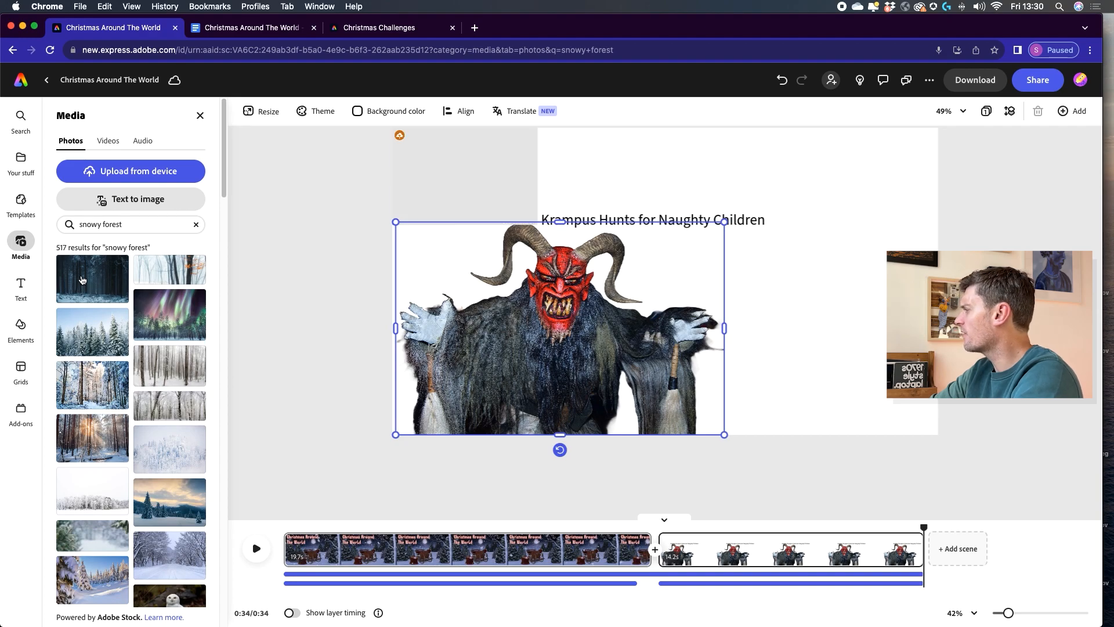
- Set the dark forest photo as the page background and shift the Krampus cutout further left
{"action": "left_click", "coordinate": [461, 180]}
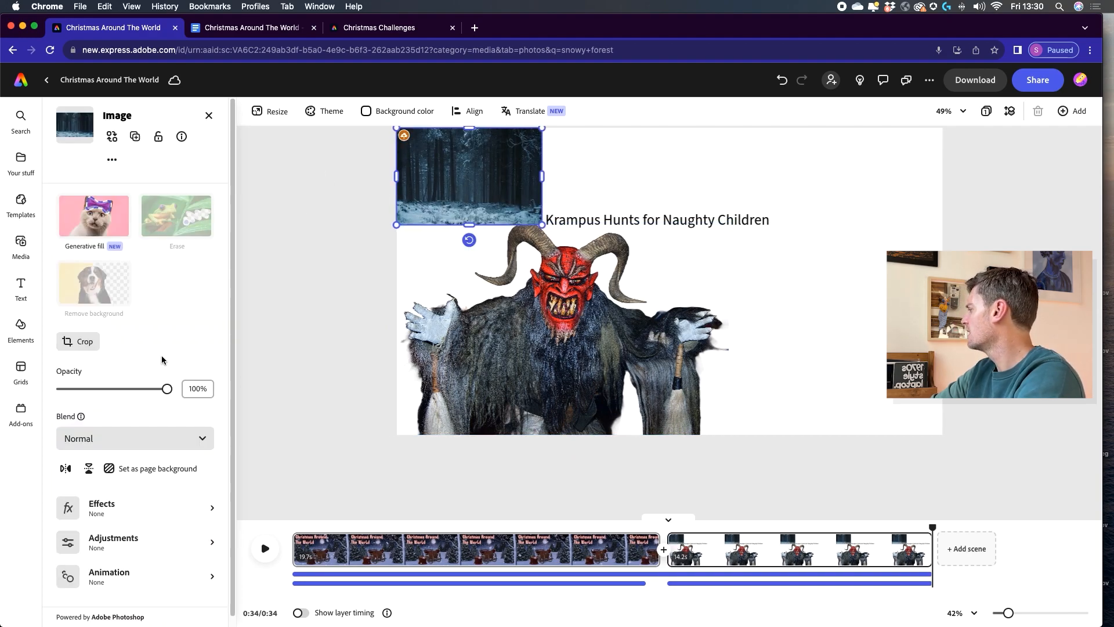
{"action": "left_click", "coordinate": [158, 470]}
{"action": "left_click_drag", "start_coordinate": [525, 347], "coordinate": [488, 347]}
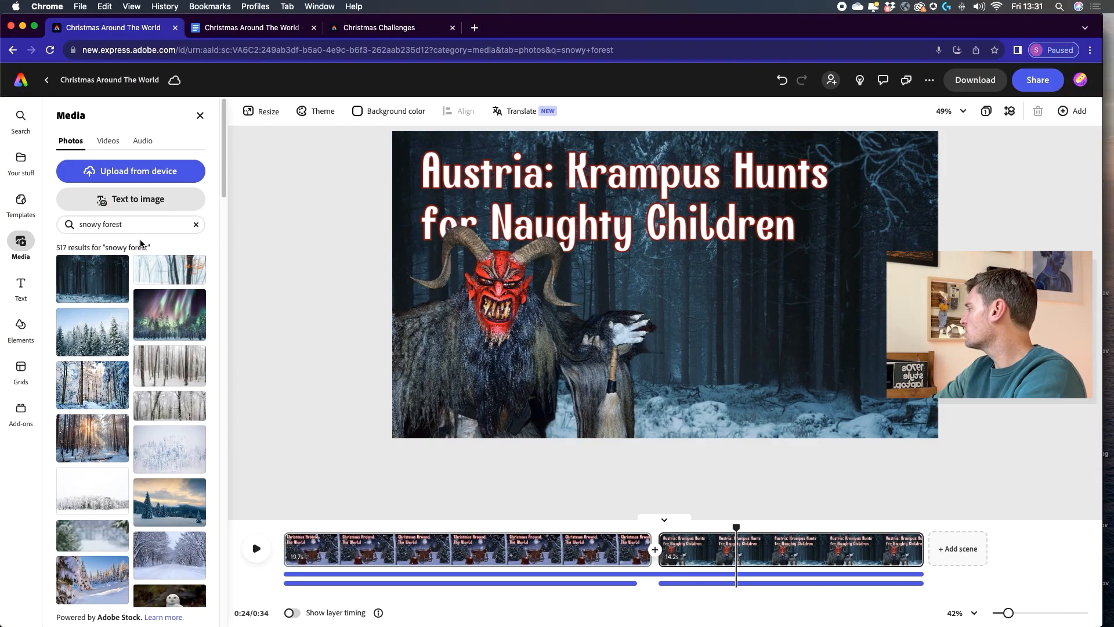
- Search the stock videos for "scared boy" and add the clip of the boy against a yellow backdrop
{"action": "left_click", "coordinate": [108, 141]}
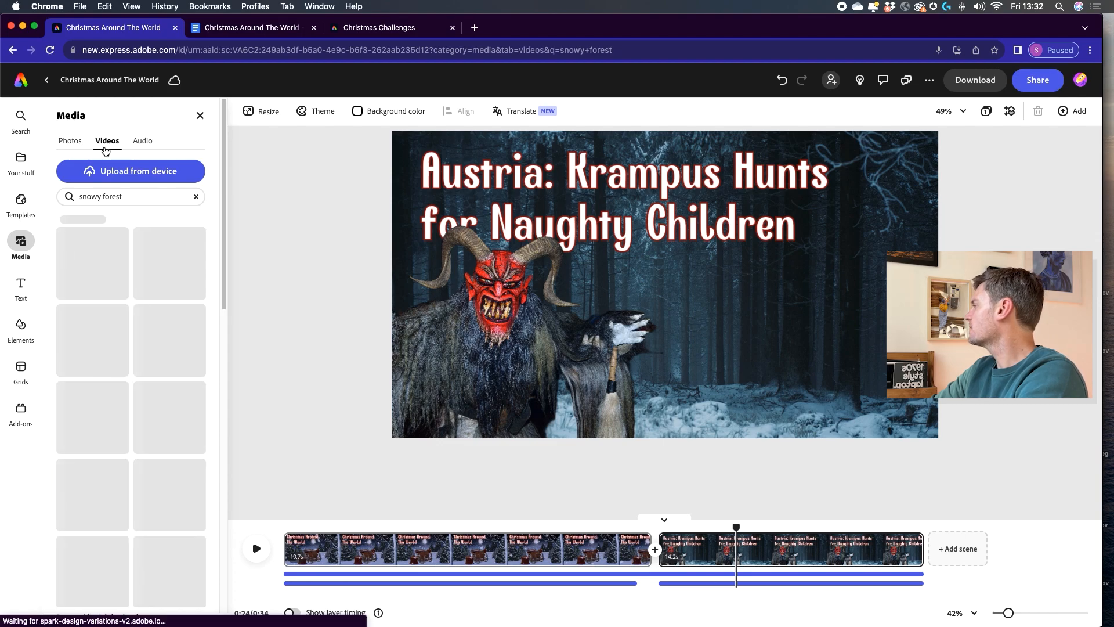
{"action": "triple_click", "coordinate": [103, 196]}
{"action": "type", "text": "scared chilboy"}
{"action": "key", "text": "Return"}
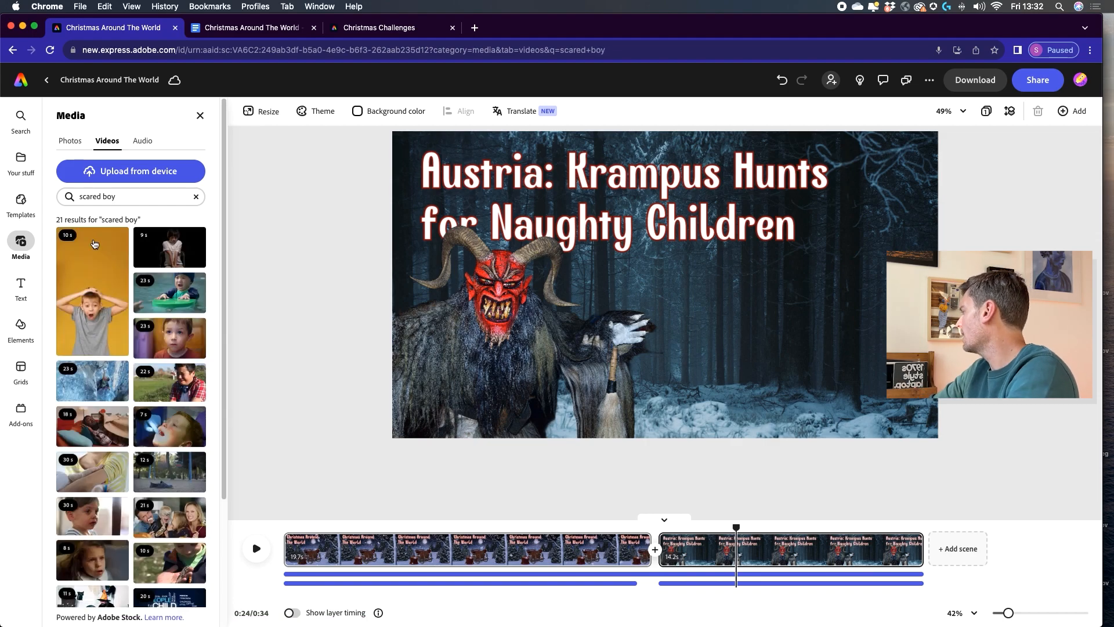
{"action": "left_click", "coordinate": [90, 283]}
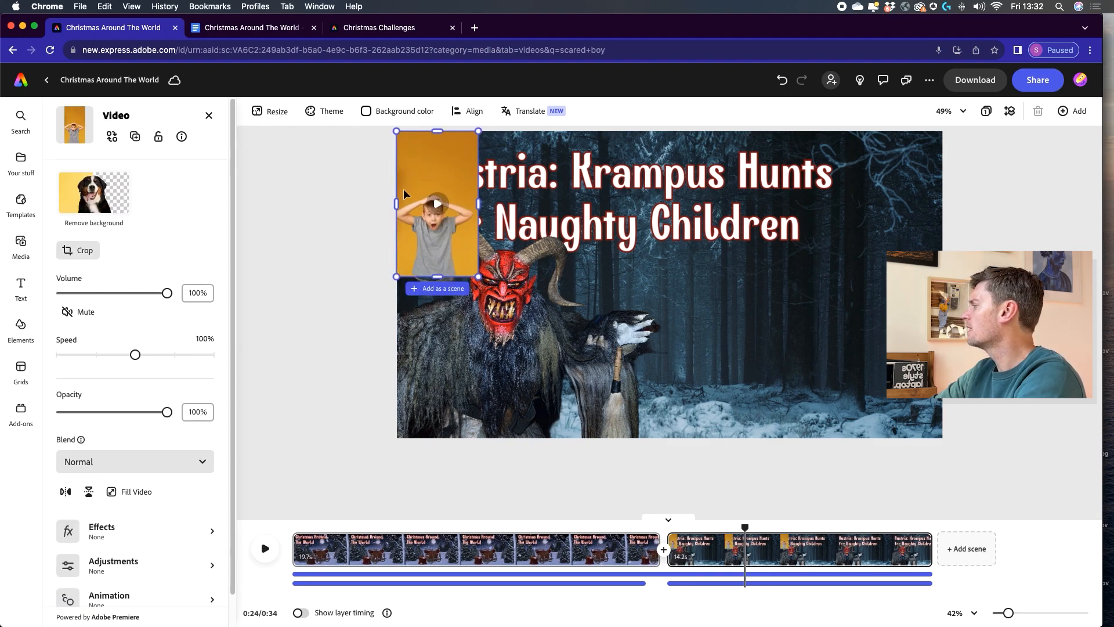
- Move the scared boy clip to the lower right of the scene and enlarge it to full scene height
{"action": "left_click_drag", "start_coordinate": [432, 183], "coordinate": [819, 338]}
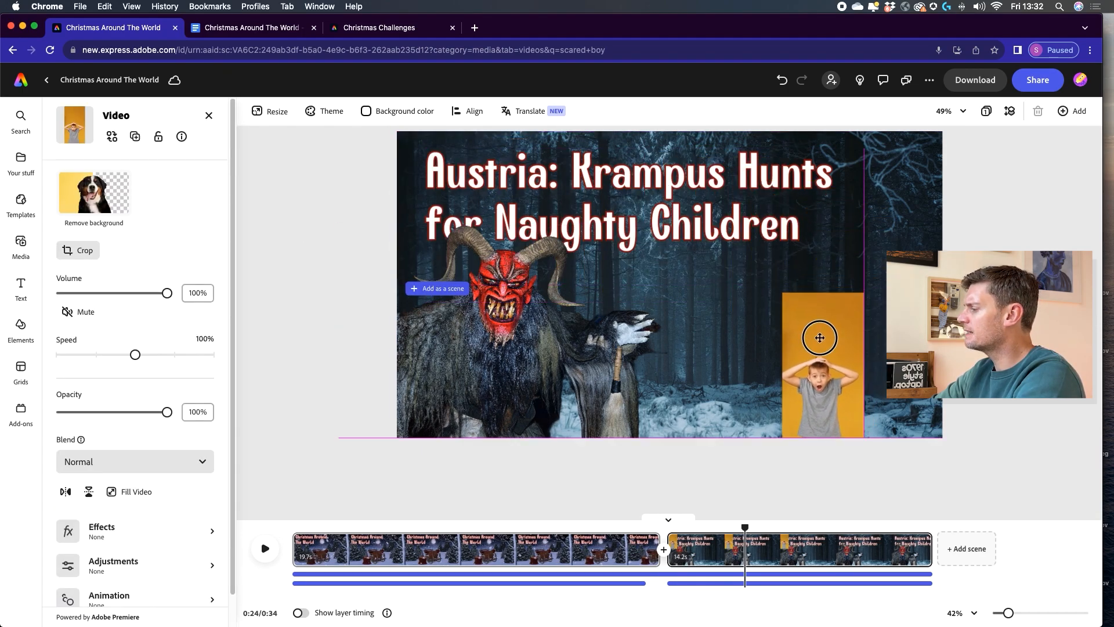
{"action": "left_click_drag", "start_coordinate": [863, 293], "coordinate": [1007, 124]}
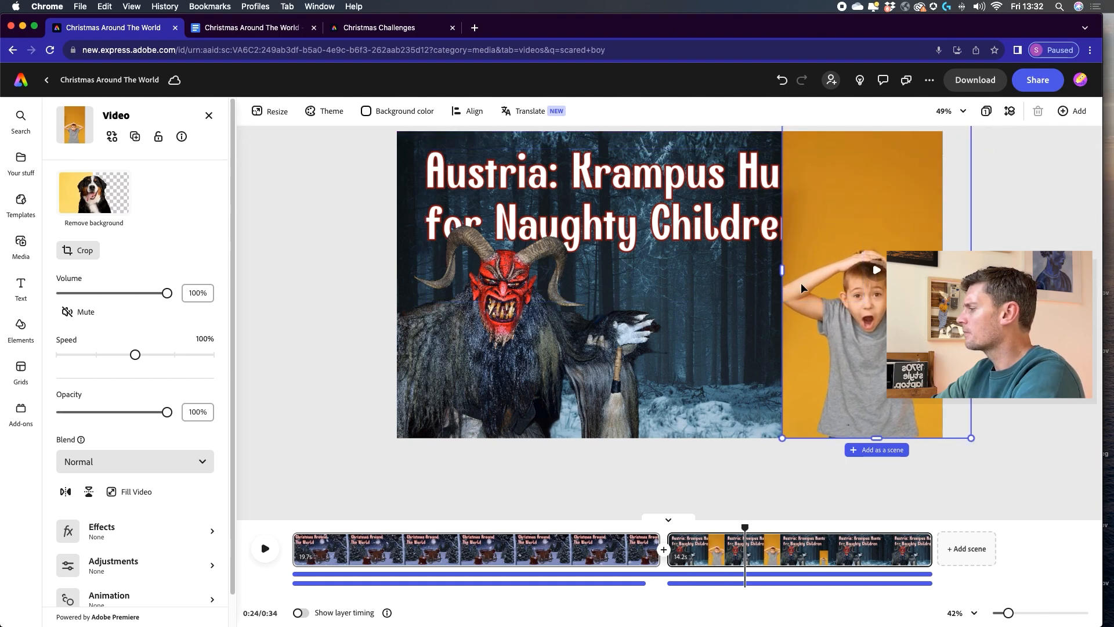
- Remove the yellow background from the scared boy video clip in the Krampus scene
{"action": "left_click", "coordinate": [21, 245]}
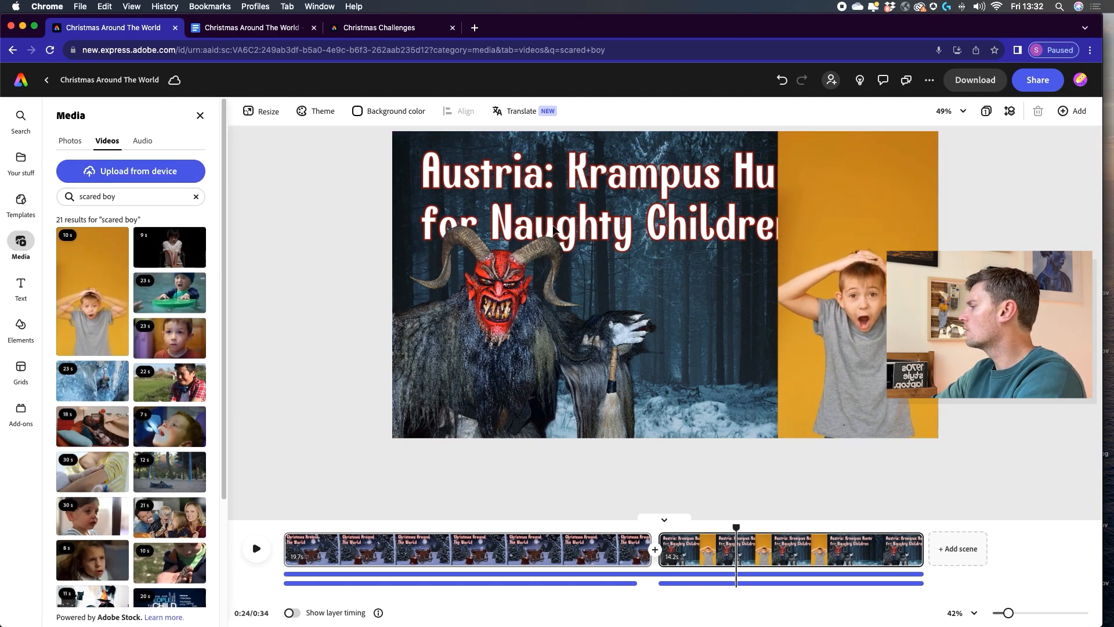
{"action": "left_click", "coordinate": [823, 290]}
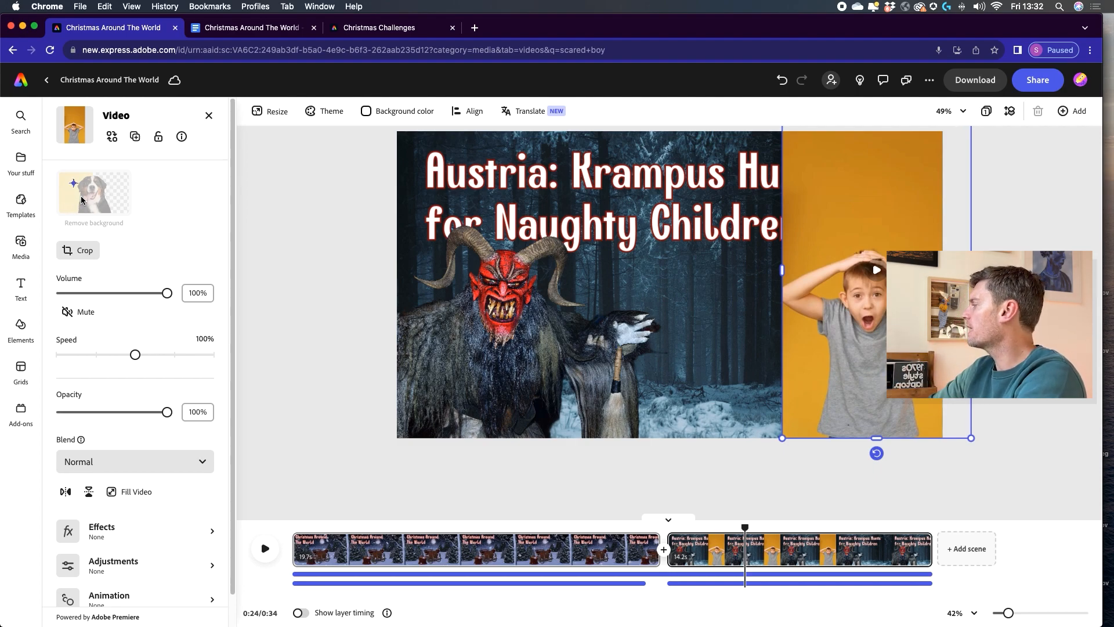
{"action": "left_click", "coordinate": [81, 200]}
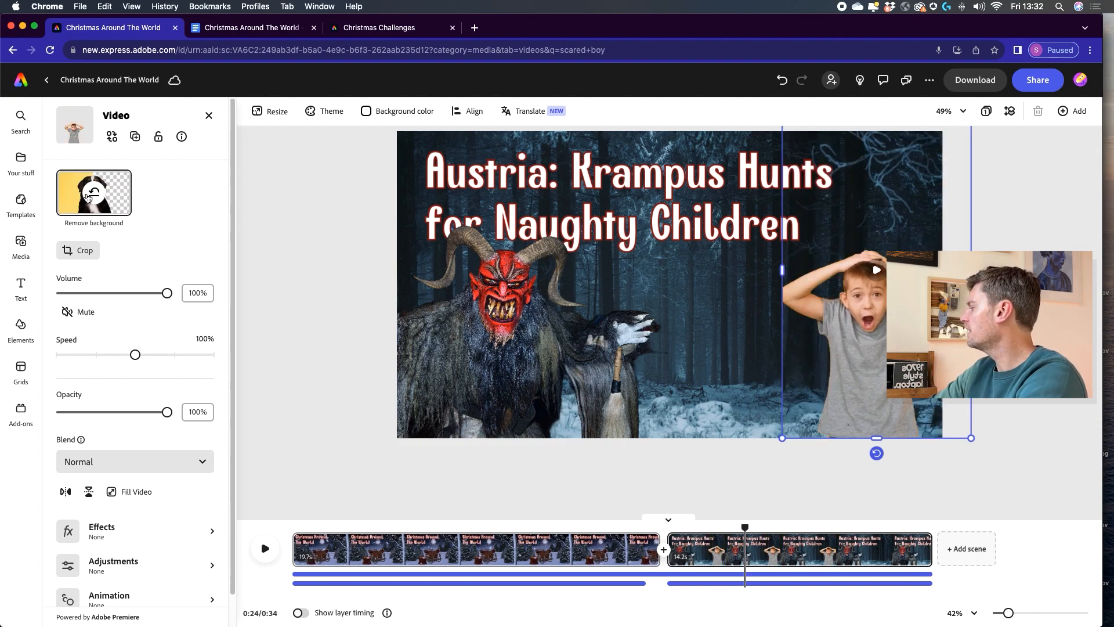
- Play back the Krampus scene from its start to check the boy cutout in motion
{"action": "left_click_drag", "start_coordinate": [745, 528], "coordinate": [668, 525]}
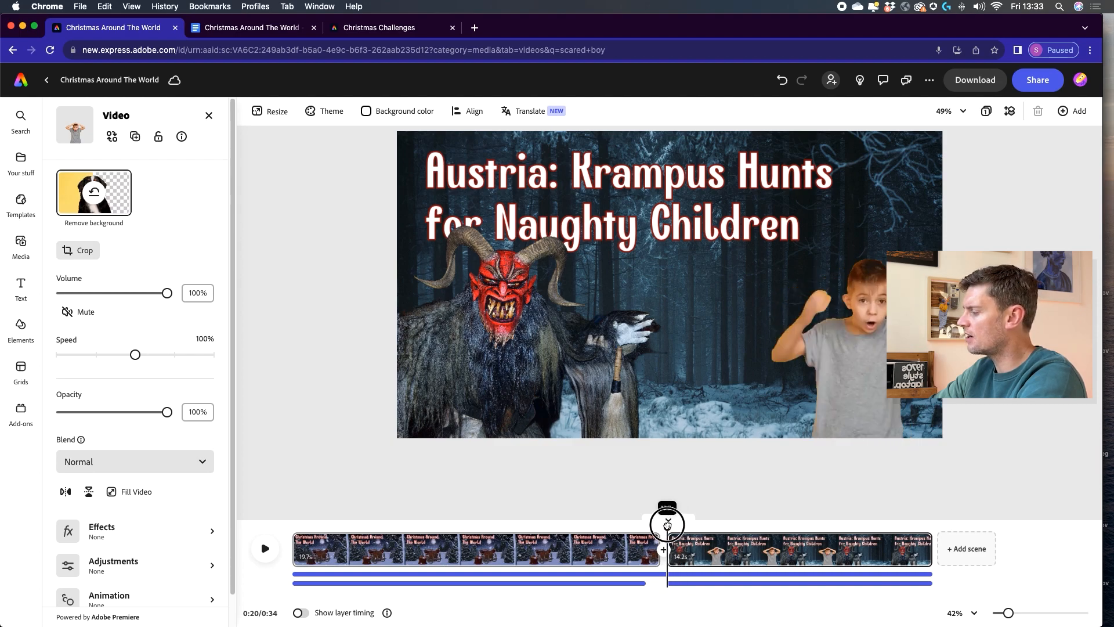
{"action": "left_click", "coordinate": [265, 548]}
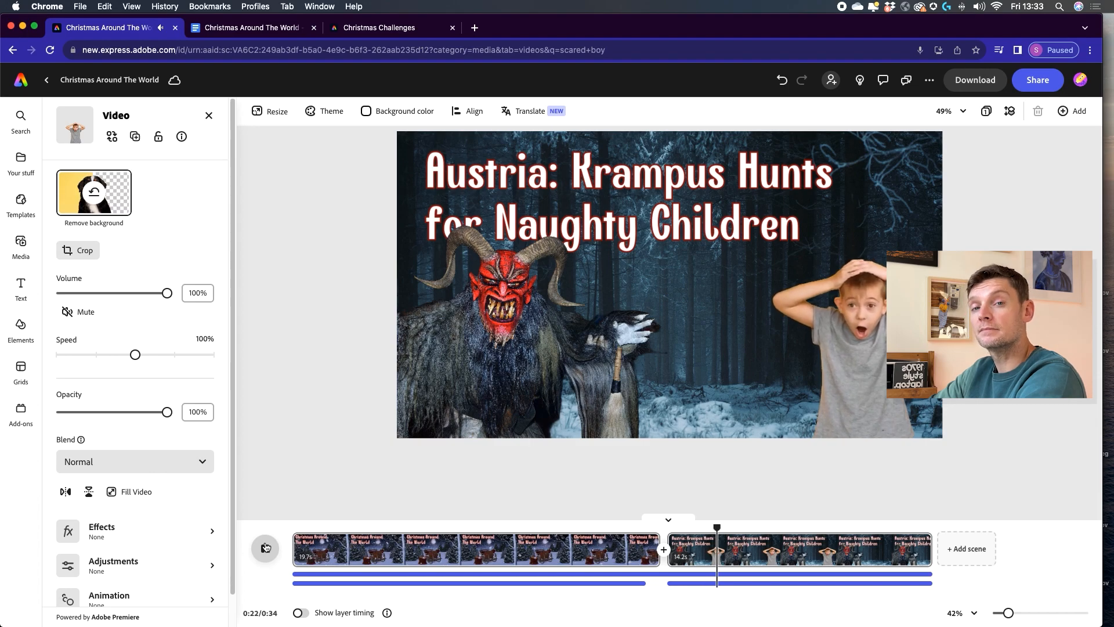
{"action": "left_click", "coordinate": [265, 549]}
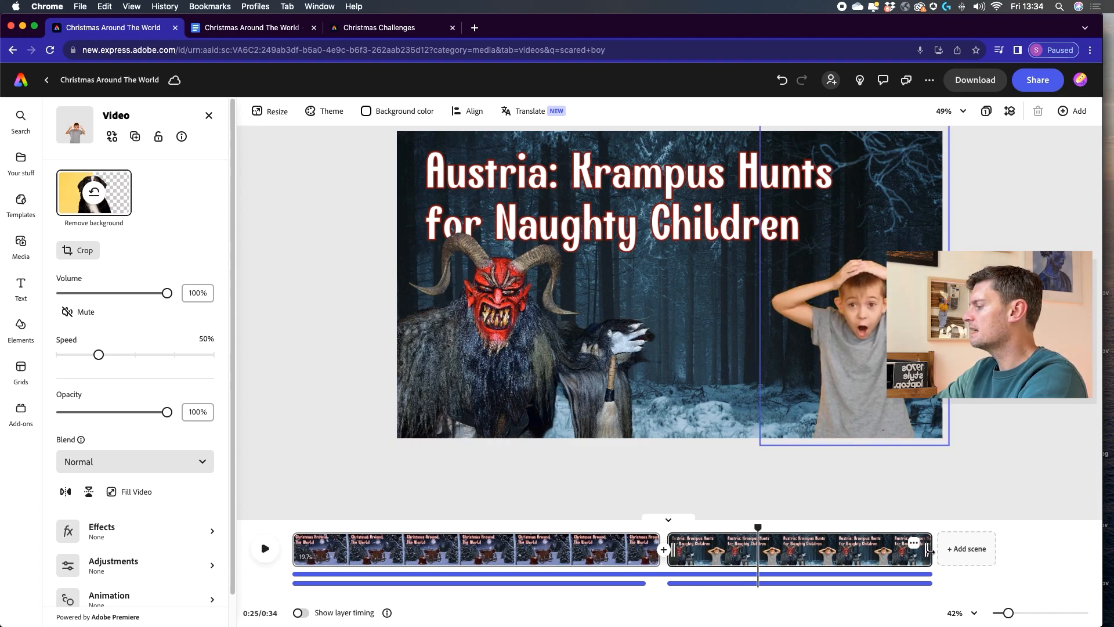
- Add a new scene after Krampus and give it the title "Slovakia: Carp for Dinner" from the Christmas Around The World Google Doc
{"action": "left_click", "coordinate": [965, 550]}
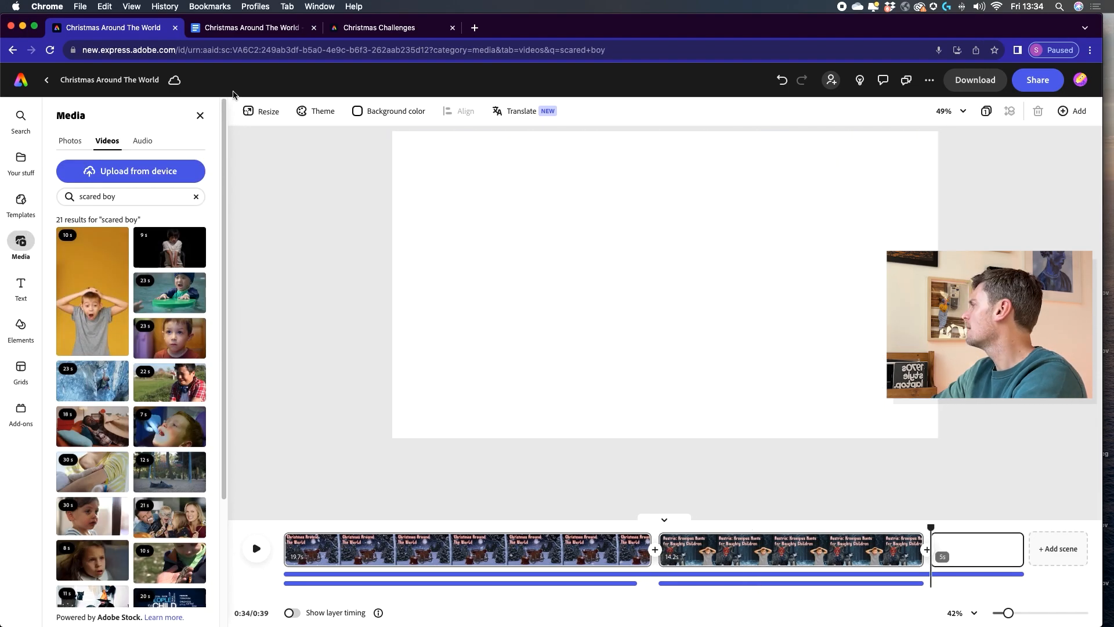
{"action": "left_click", "coordinate": [248, 30]}
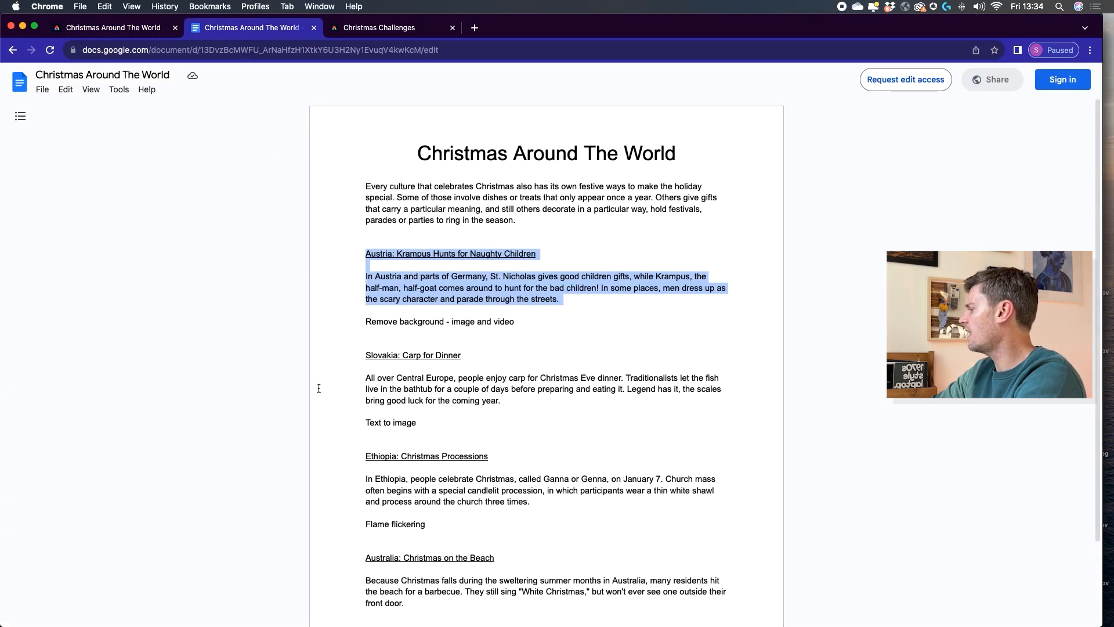
{"action": "left_click_drag", "start_coordinate": [359, 355], "coordinate": [427, 390]}
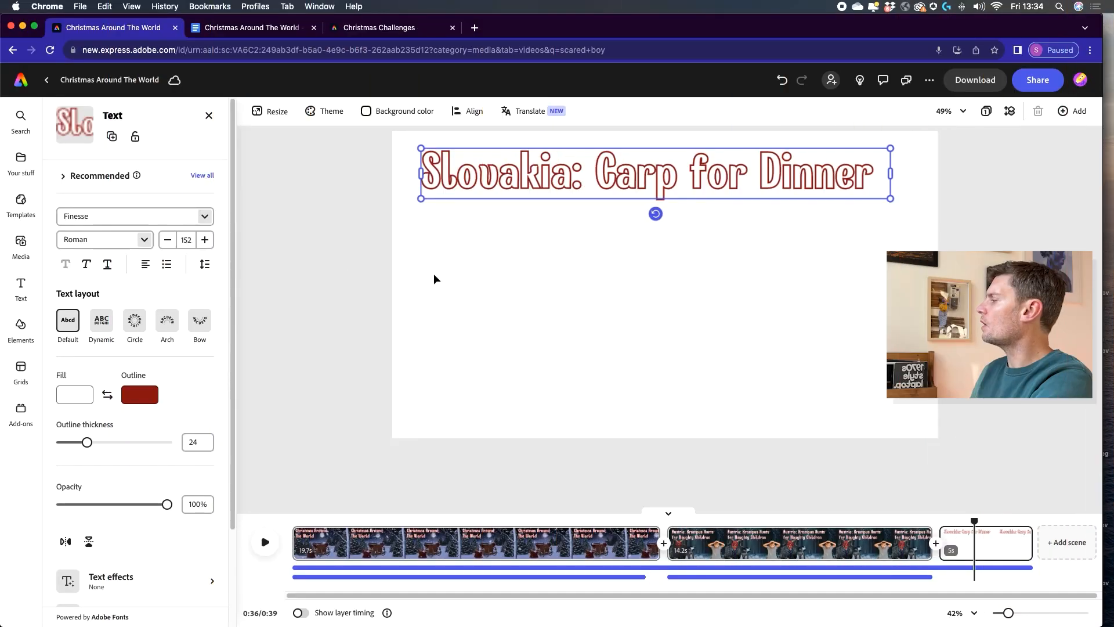
{"action": "left_click", "coordinate": [435, 277]}
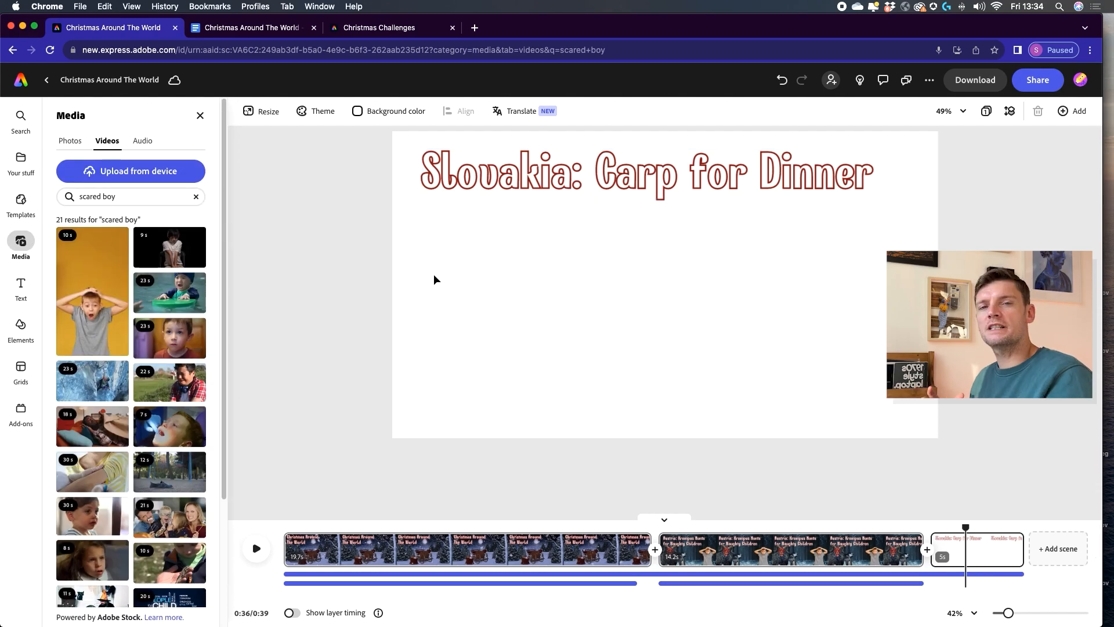
- Copy the photo of the boy with the carp in the bathtub from the Christmas Challenges page and paste it into the Slovakia scene
{"action": "left_click", "coordinate": [383, 29]}
{"action": "left_click", "coordinate": [390, 382]}
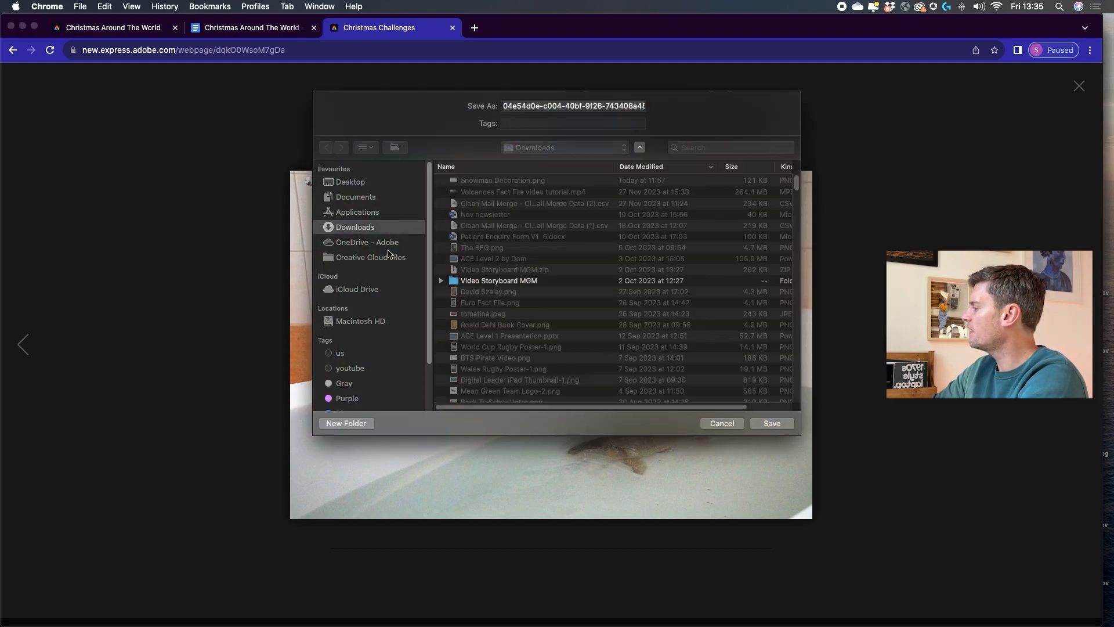
{"action": "right_click", "coordinate": [388, 249]}
{"action": "left_click", "coordinate": [422, 279]}
{"action": "left_click", "coordinate": [115, 30]}
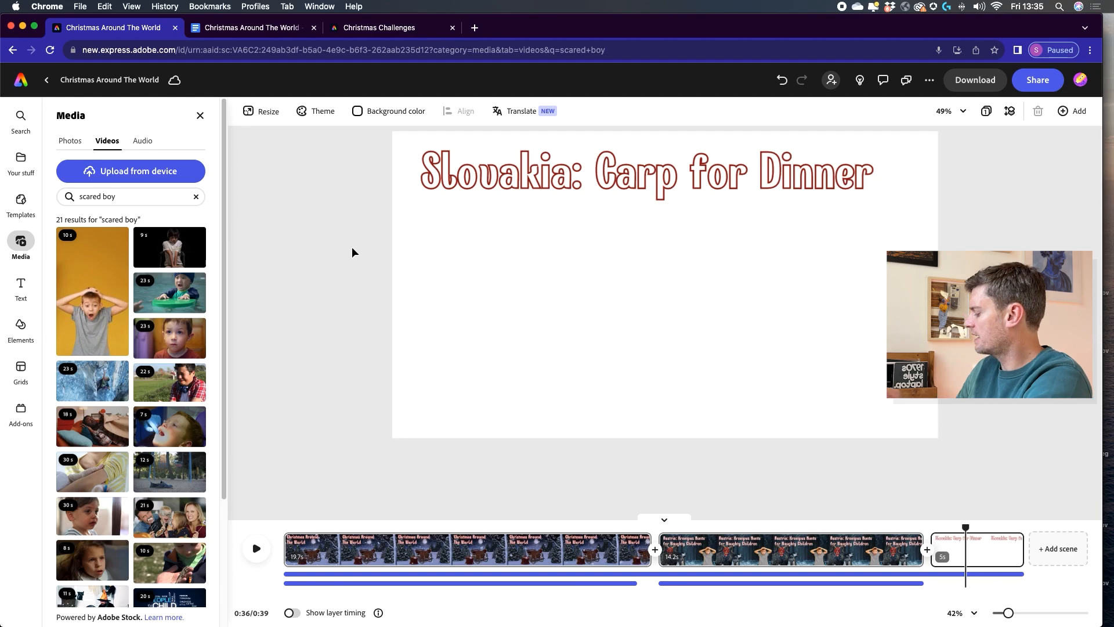
{"action": "key", "text": "super+v"}
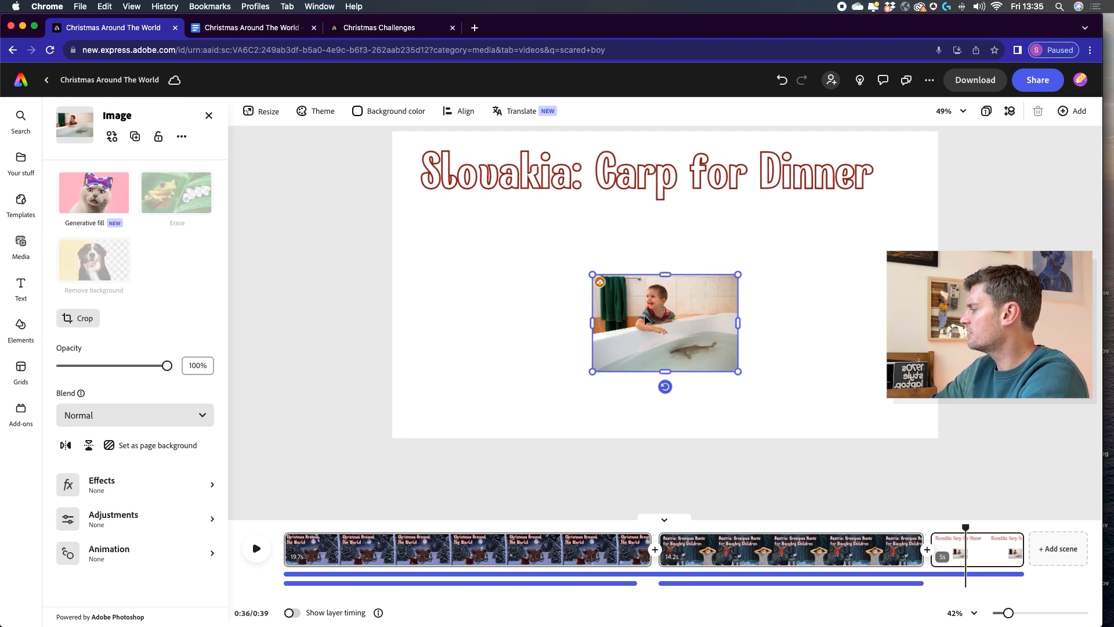
- Try the bathtub photo as the Slovakia scene's page background and delete it from the scene
{"action": "left_click", "coordinate": [130, 445]}
{"action": "left_click", "coordinate": [137, 445]}
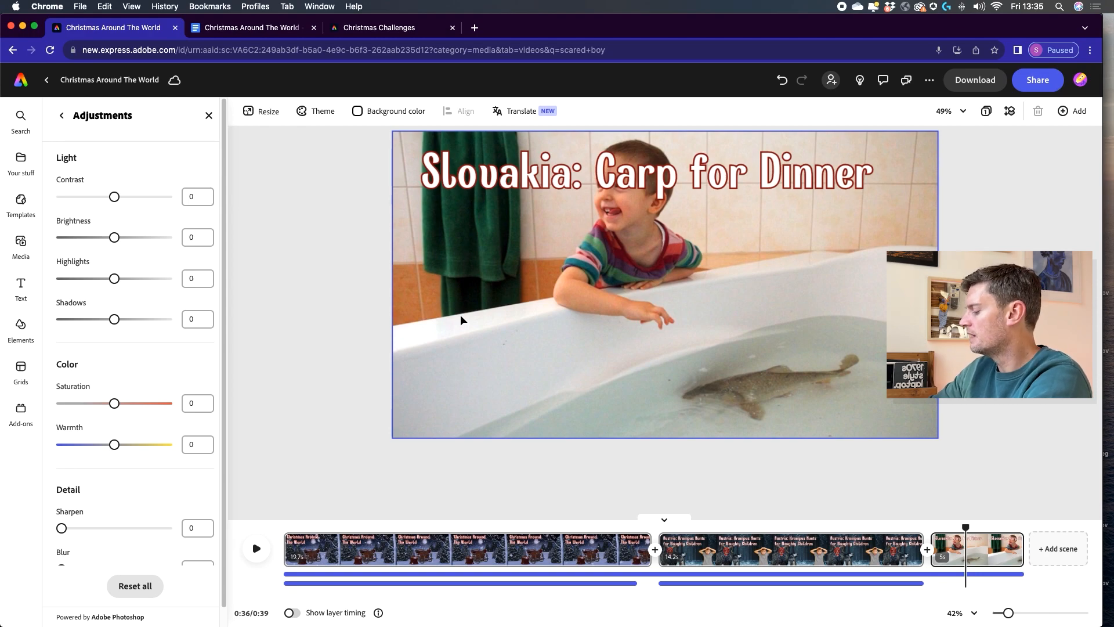
{"action": "key", "text": "Delete"}
- Insert a Widescreen (16:9) Text to image placeholder in the Slovakia scene
{"action": "left_click", "coordinate": [71, 143]}
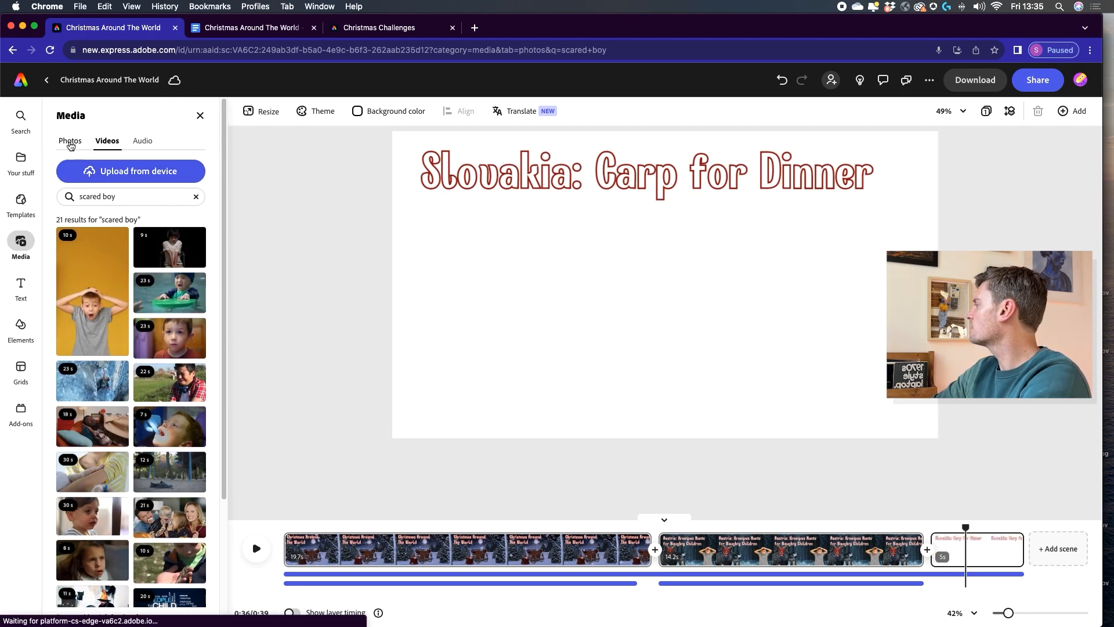
{"action": "left_click", "coordinate": [118, 199]}
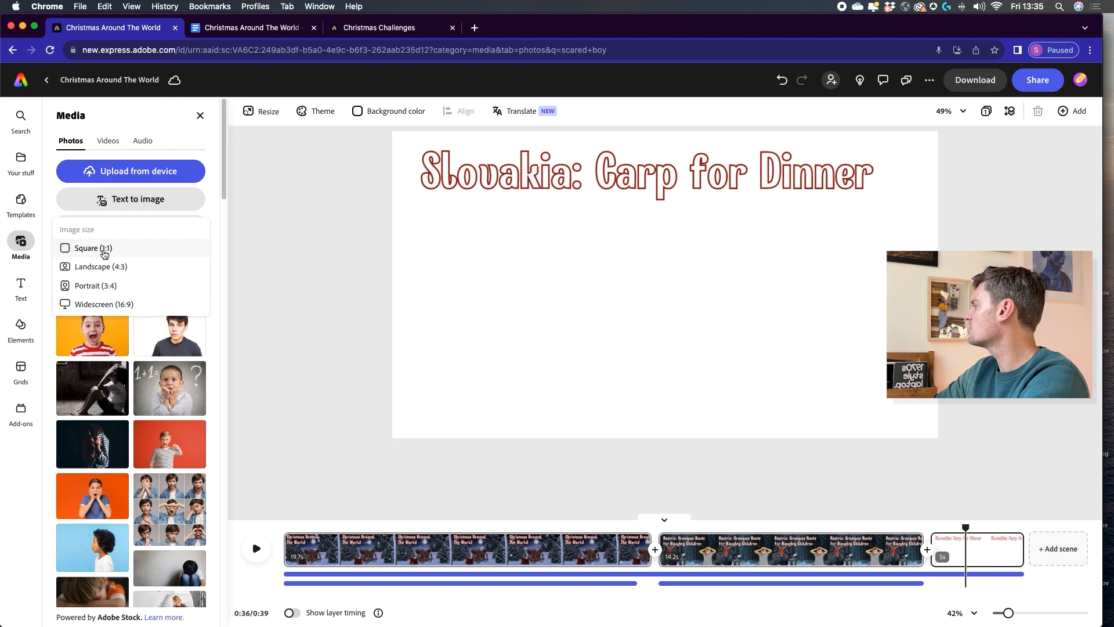
{"action": "left_click", "coordinate": [99, 303]}
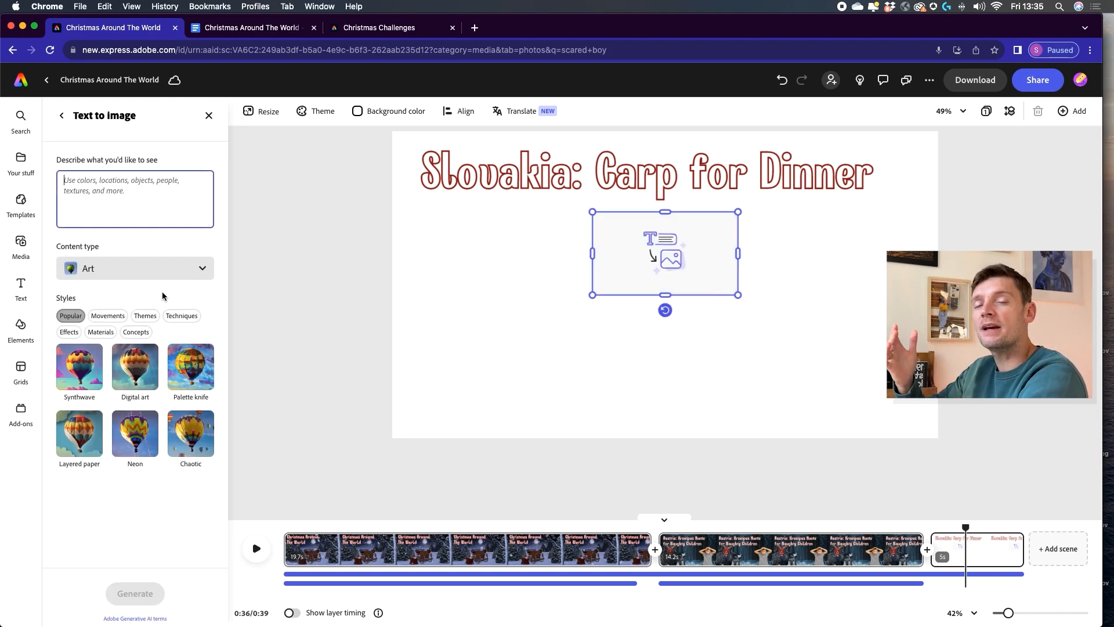
- Generate images with content type Photo from the prompt "bathroom decorated with christmas decorations"
{"action": "left_click", "coordinate": [107, 206]}
{"action": "type", "text": "christmas"}
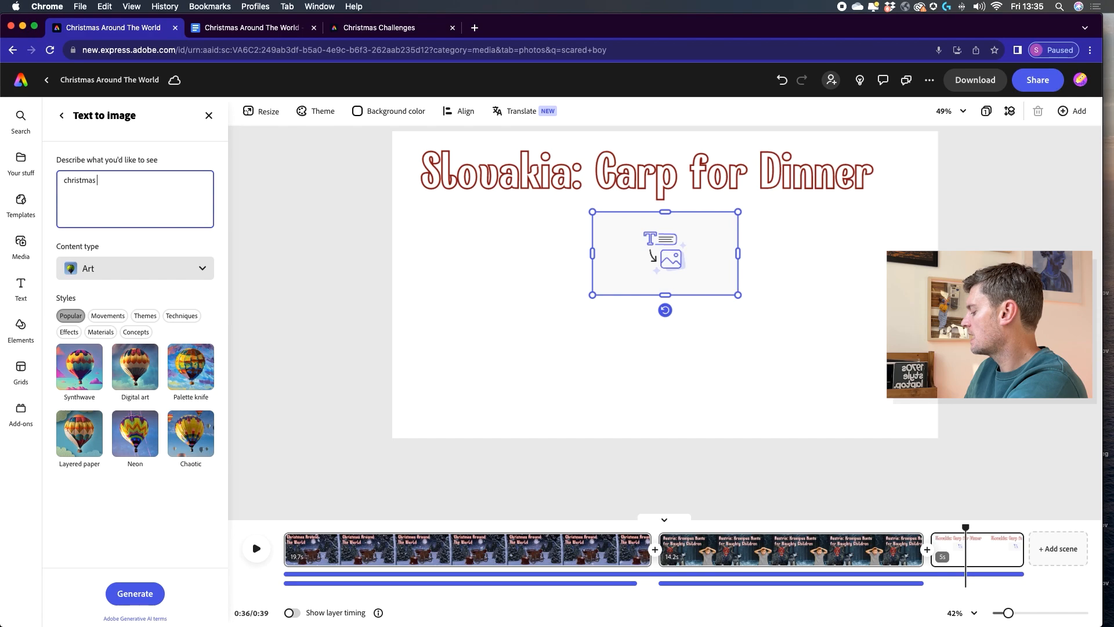
{"action": "type", "text": " bathroom"}
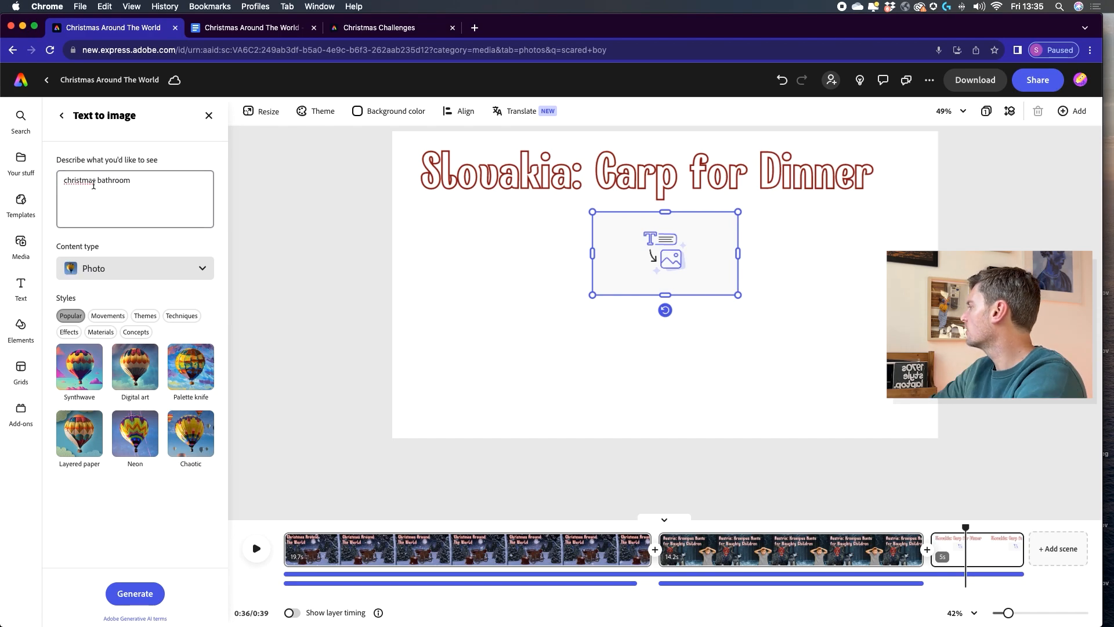
{"action": "double_click", "coordinate": [89, 180]}
{"action": "key", "text": "BackSpace"}
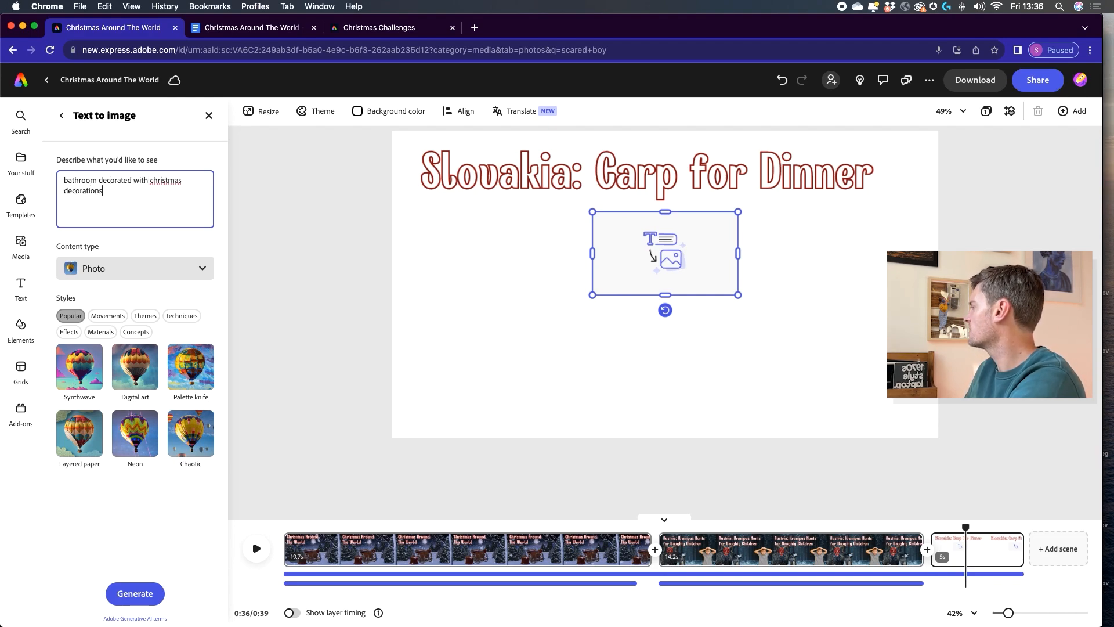
{"action": "left_click", "coordinate": [135, 593]}
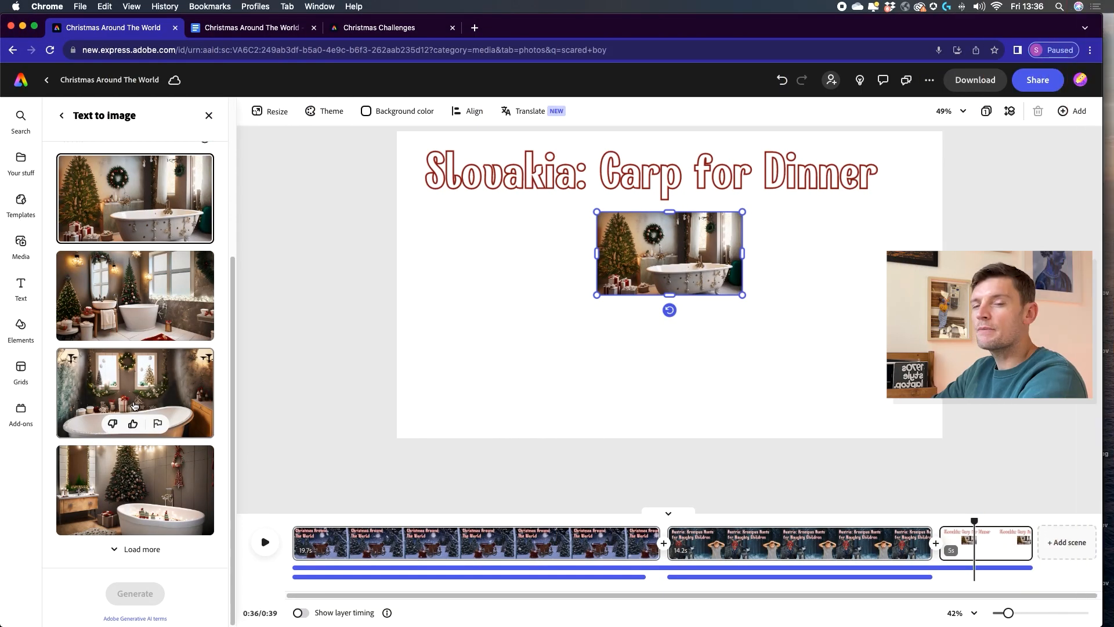
- Extend the image prompt with "and a big bath in the centre" and generate new results
{"action": "scroll", "coordinate": [105, 265], "scroll_direction": "up", "scroll_amount": 5}
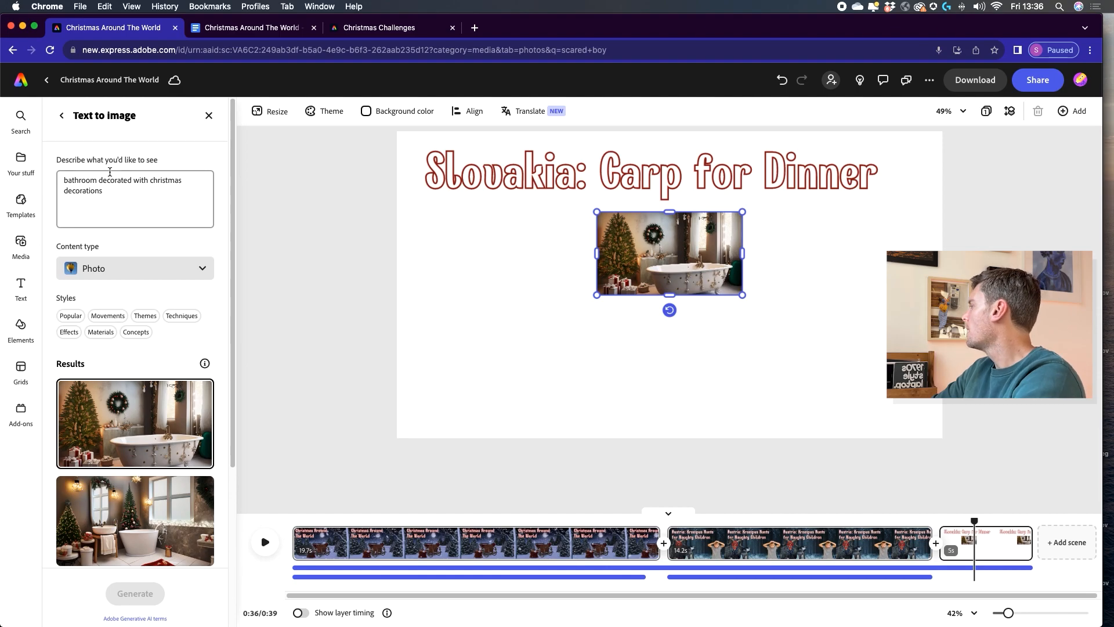
{"action": "left_click", "coordinate": [115, 192]}
{"action": "type", "text": "and a big bath in the centre"}
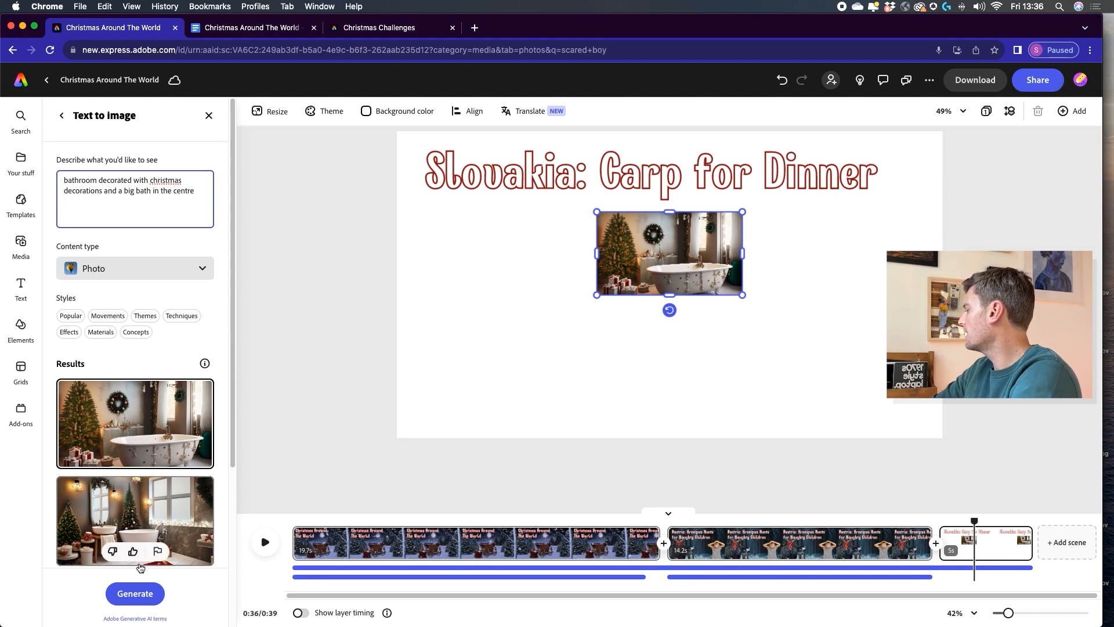
{"action": "left_click", "coordinate": [137, 593]}
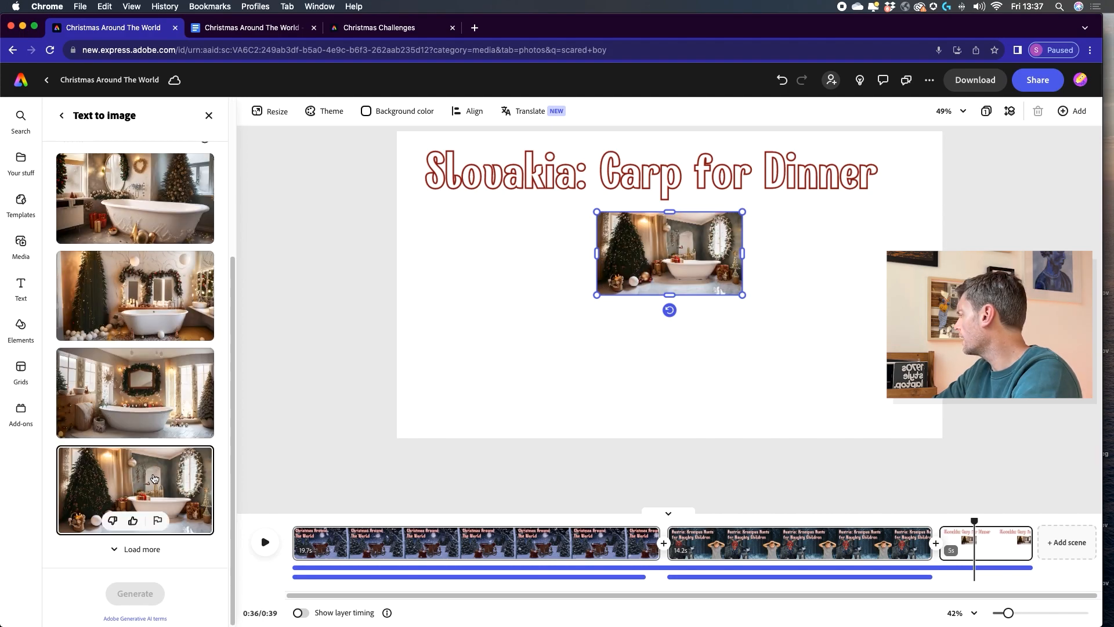
- Load more bathroom results, choose the one with the wreath above a central white bathtub, and set it as the page background
{"action": "left_click", "coordinate": [137, 548]}
{"action": "scroll", "coordinate": [145, 481], "scroll_direction": "down", "scroll_amount": 3}
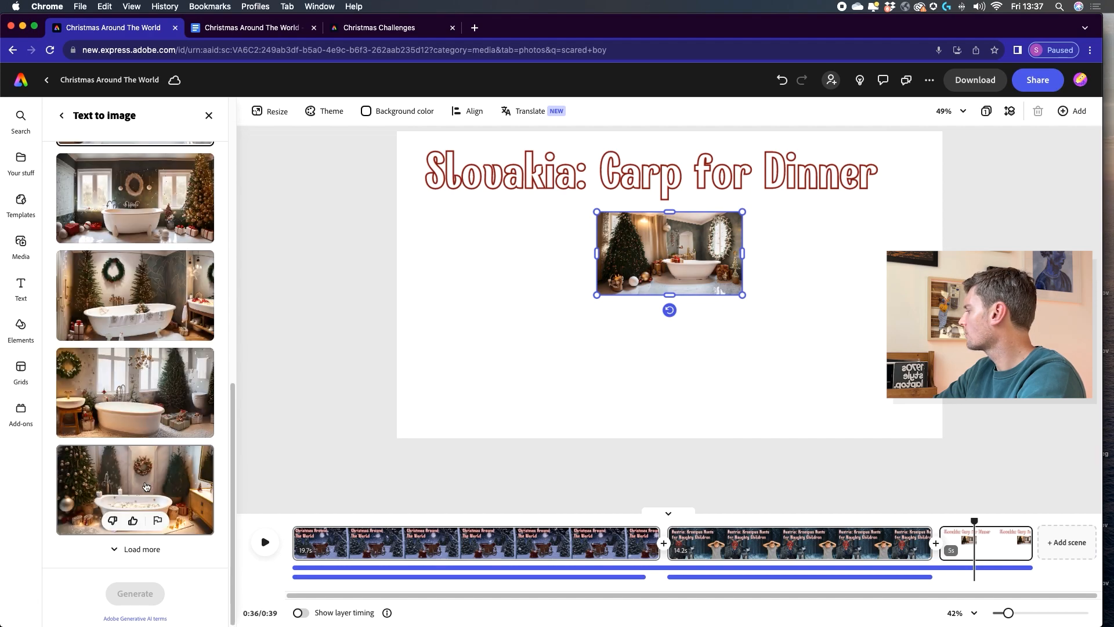
{"action": "left_click", "coordinate": [141, 481]}
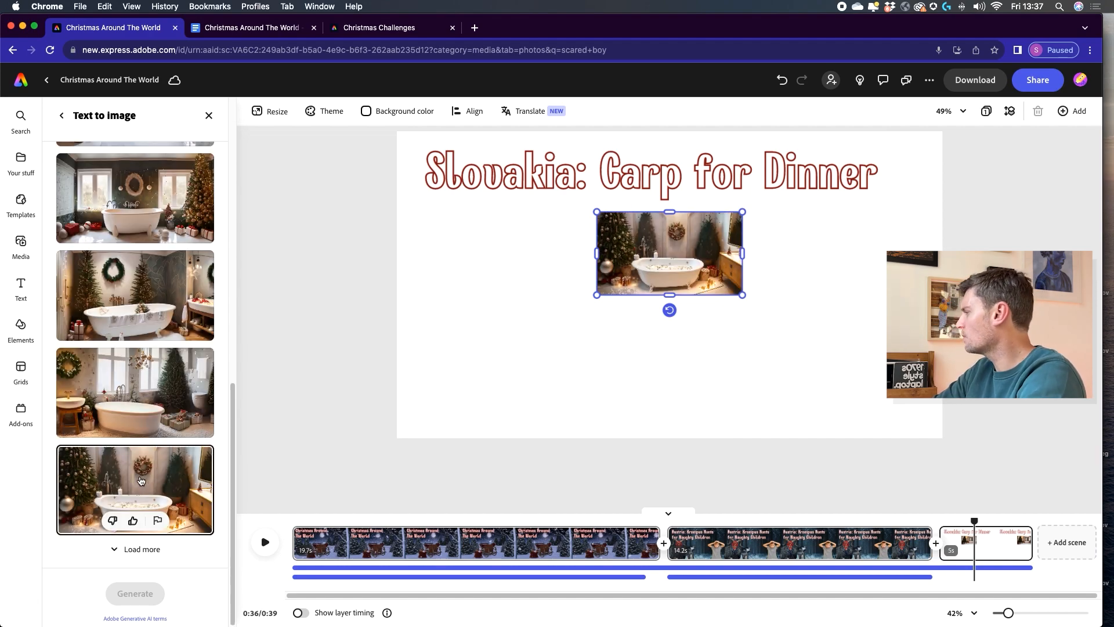
{"action": "left_click", "coordinate": [130, 446]}
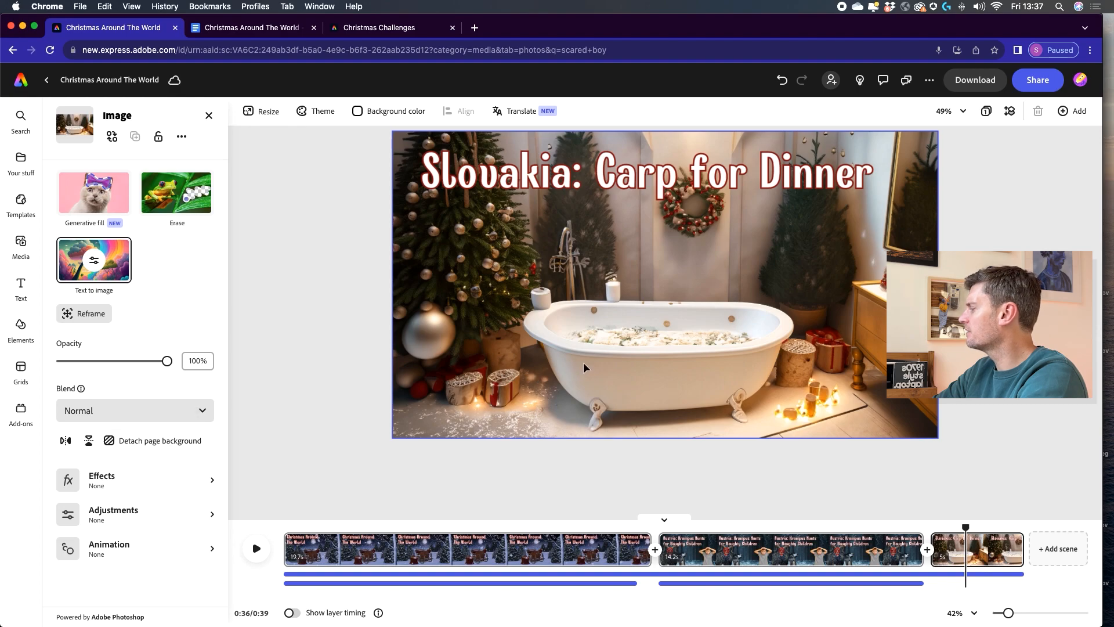
- Reframe the bathroom background by enlarging it and shifting it so the bathtub sits in the lower middle of the scene
{"action": "left_click", "coordinate": [90, 312]}
{"action": "left_click", "coordinate": [392, 439]}
{"action": "left_click_drag", "start_coordinate": [391, 439], "coordinate": [199, 497]}
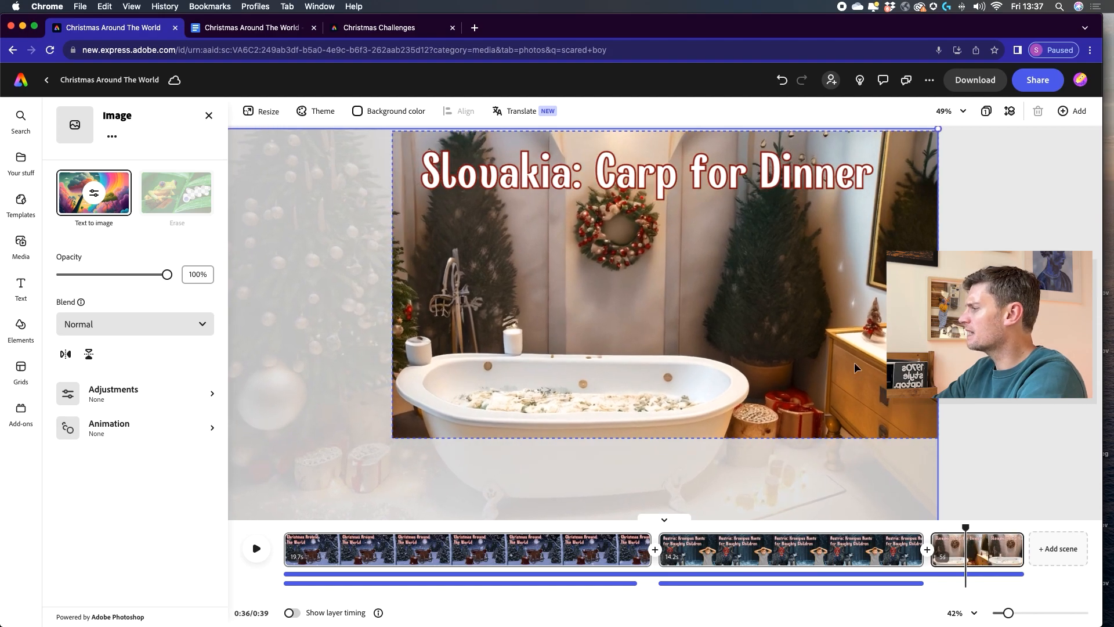
{"action": "left_click_drag", "start_coordinate": [783, 331], "coordinate": [855, 319]}
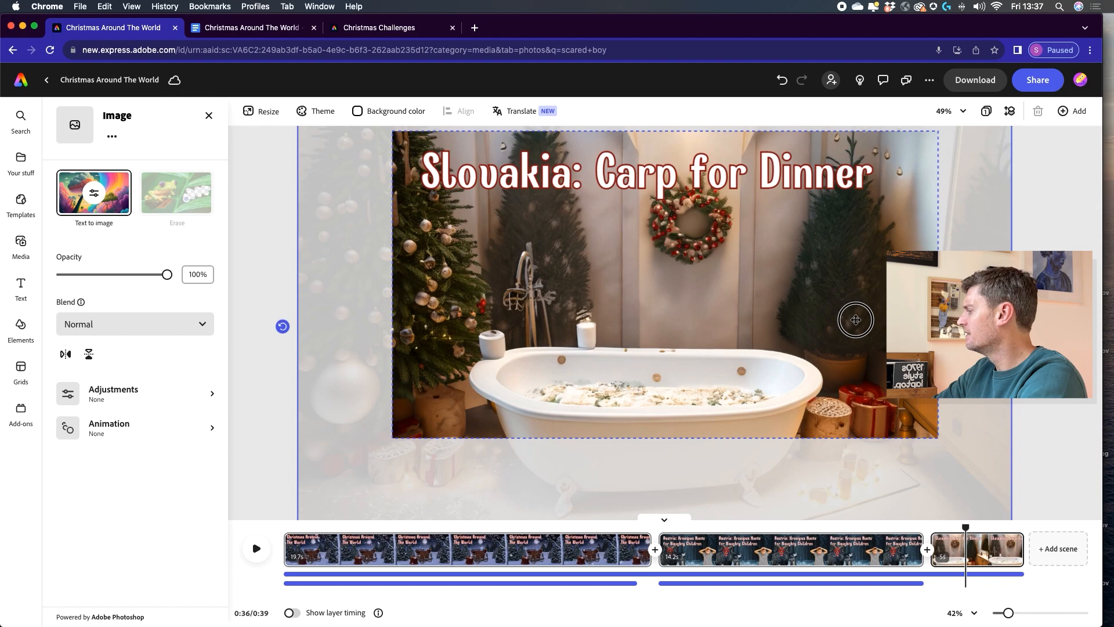
{"action": "left_click", "coordinate": [238, 183]}
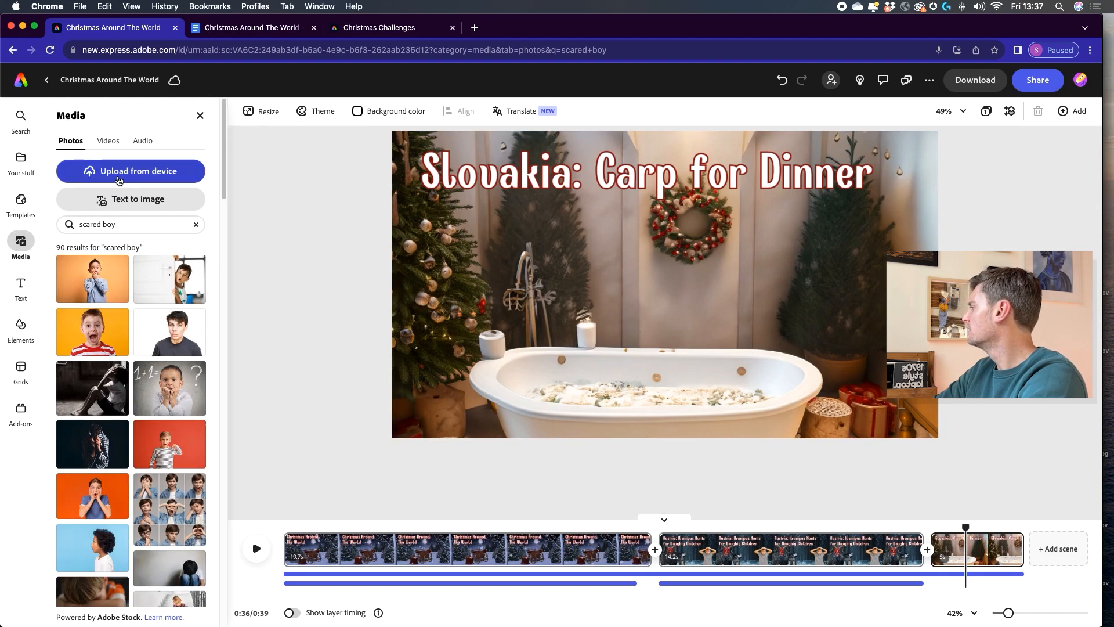
- Search the stock photos for "carp", add the silver-grey fish on white to the Slovakia scene, and remove its background
{"action": "triple_click", "coordinate": [105, 224]}
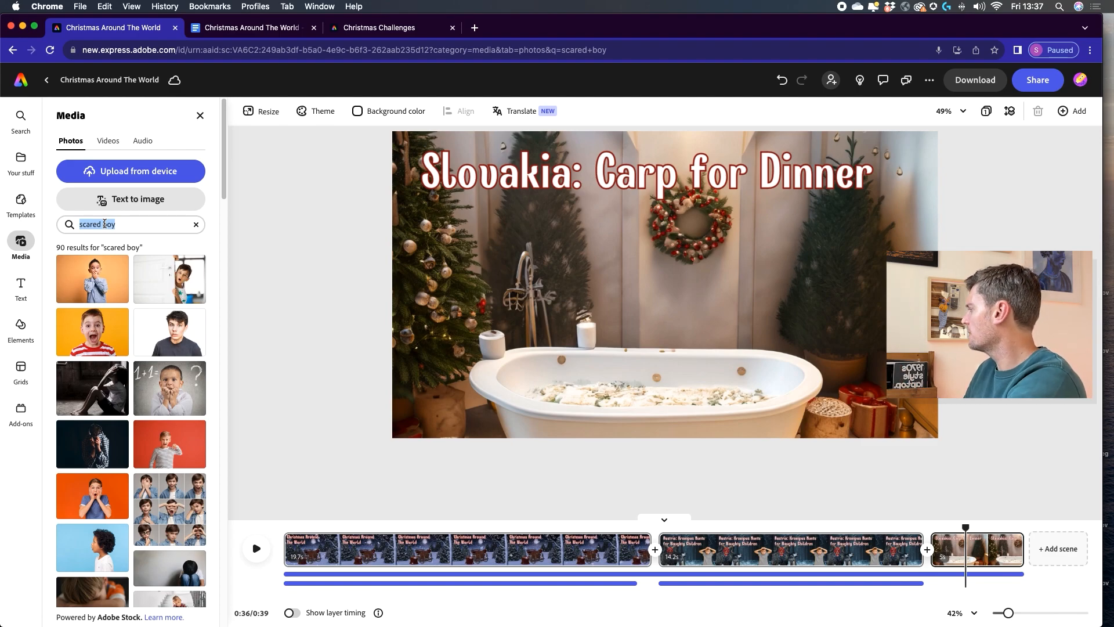
{"action": "type", "text": "carp"}
{"action": "key", "text": "Return"}
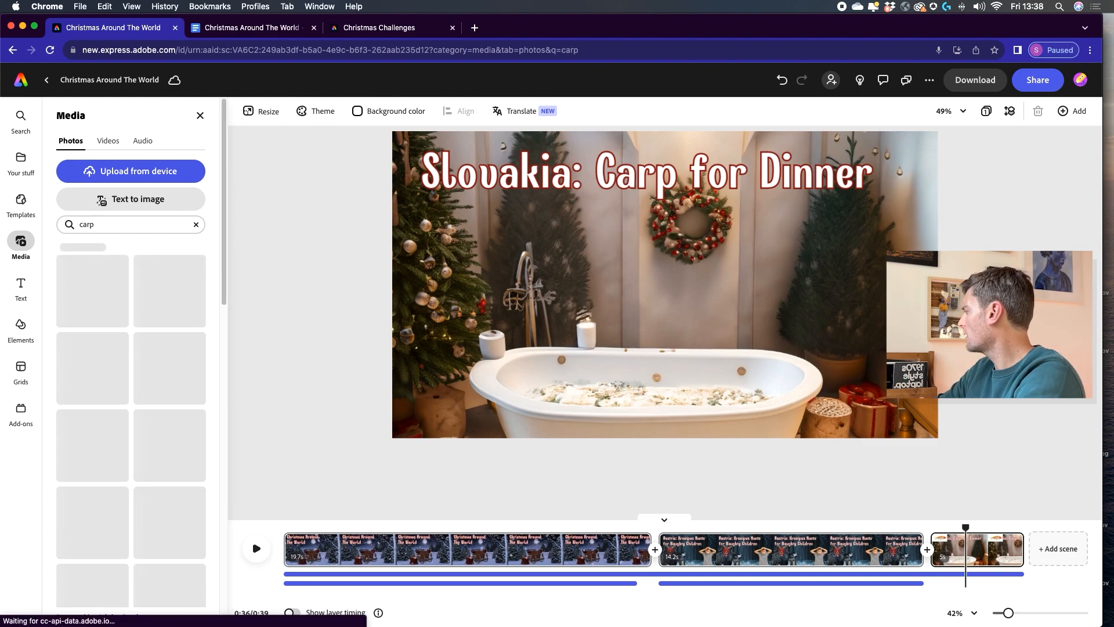
{"action": "scroll", "coordinate": [107, 404], "scroll_direction": "down", "scroll_amount": 10}
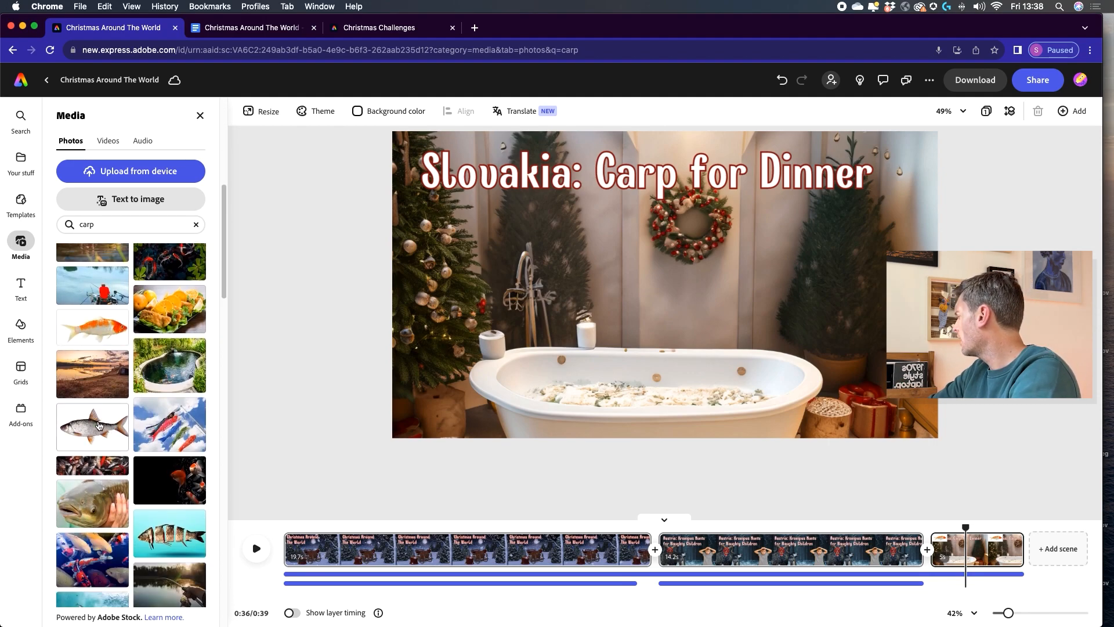
{"action": "left_click", "coordinate": [99, 426]}
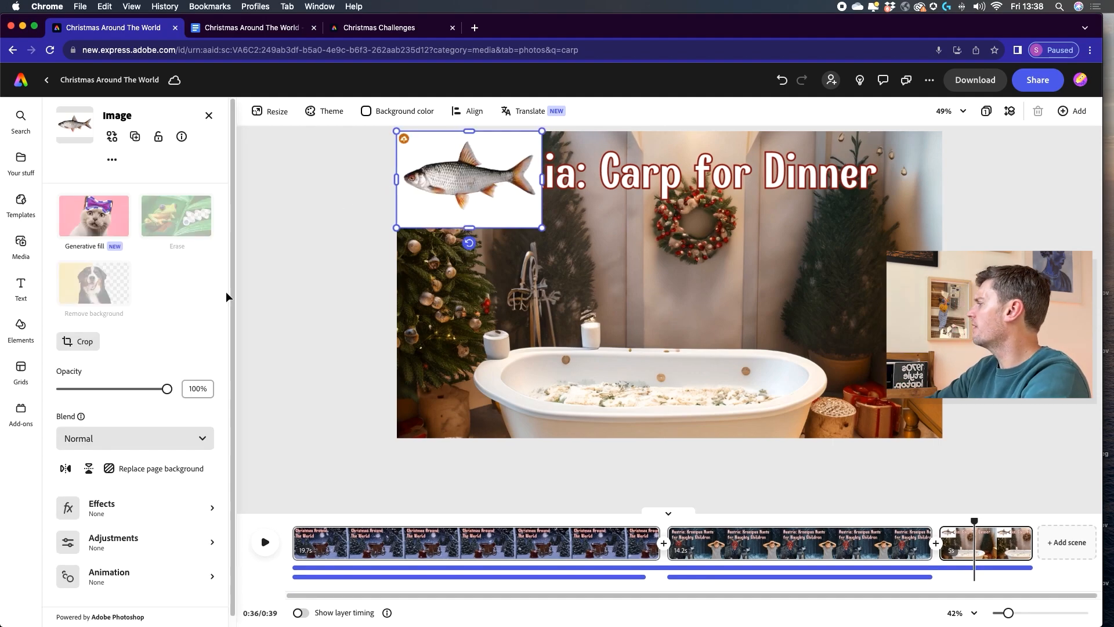
{"action": "left_click", "coordinate": [116, 290]}
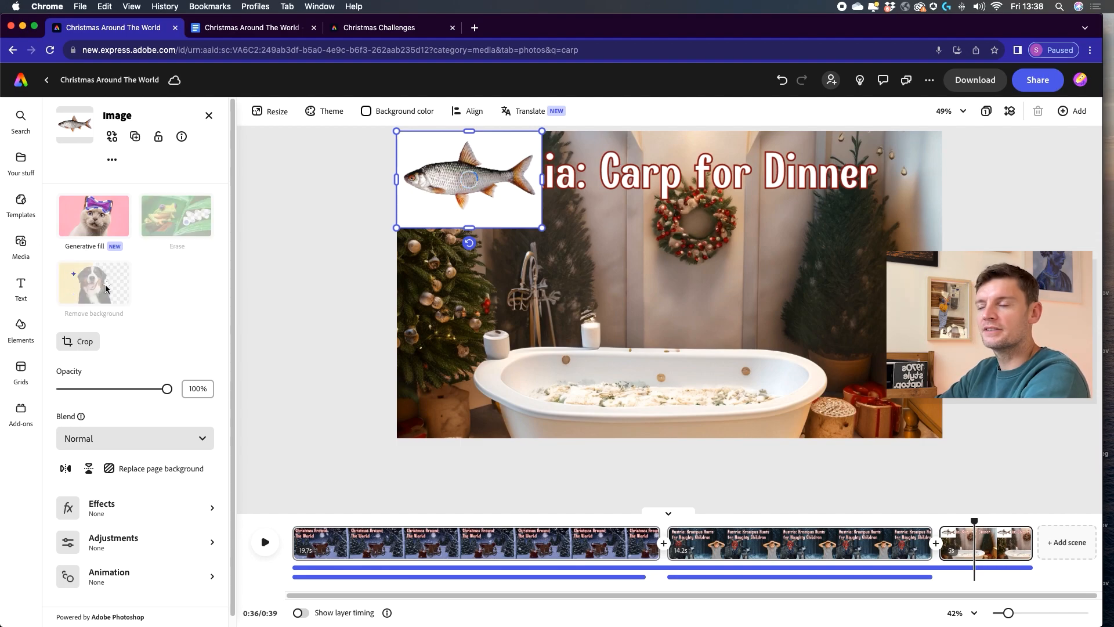
- Move the cut-out carp into the bathtub and give it the looping Wiggle animation
{"action": "left_click_drag", "start_coordinate": [476, 175], "coordinate": [664, 380]}
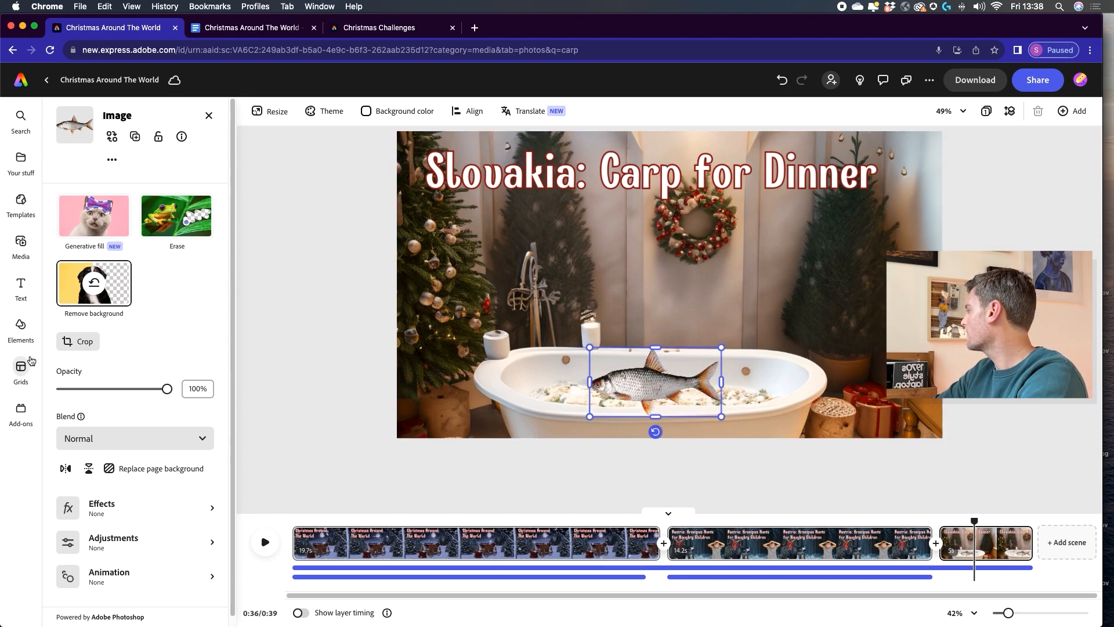
{"action": "left_click", "coordinate": [110, 574]}
{"action": "left_click", "coordinate": [134, 176]}
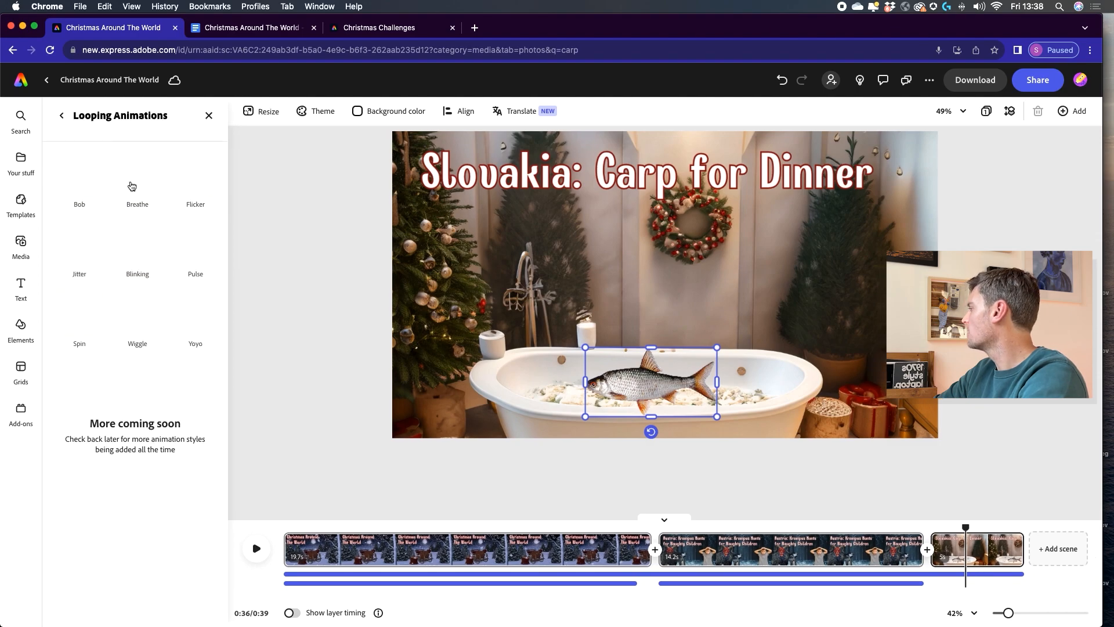
{"action": "left_click", "coordinate": [138, 309]}
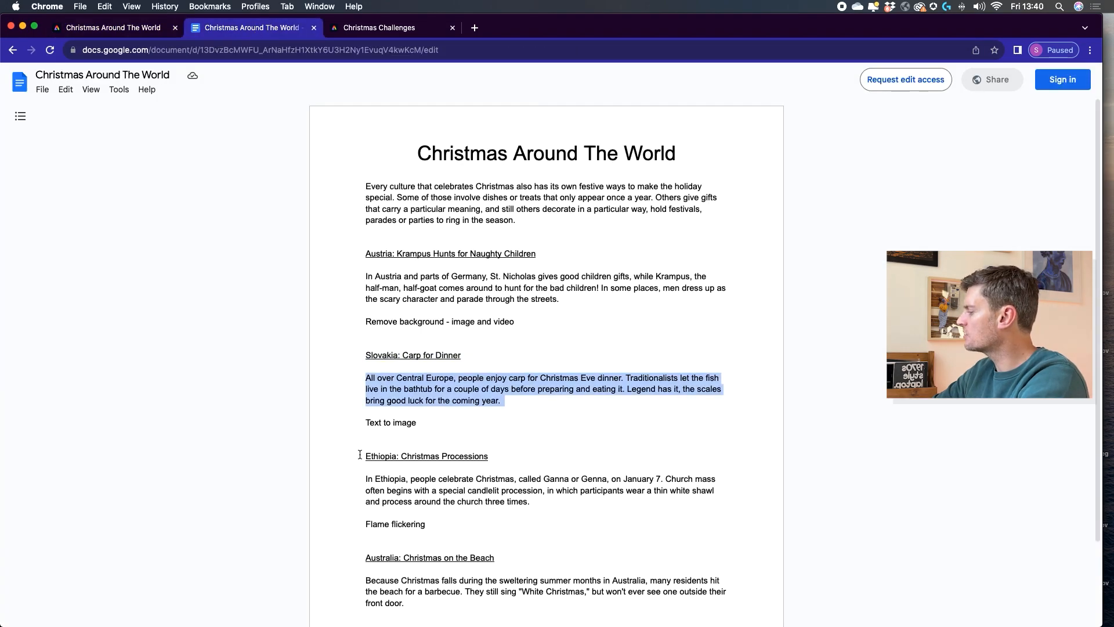
- Copy the heading "Ethiopia: Christmas Processions" from the Google Doc and use it as the title of the new Adobe Express scene
{"action": "left_click", "coordinate": [359, 454]}
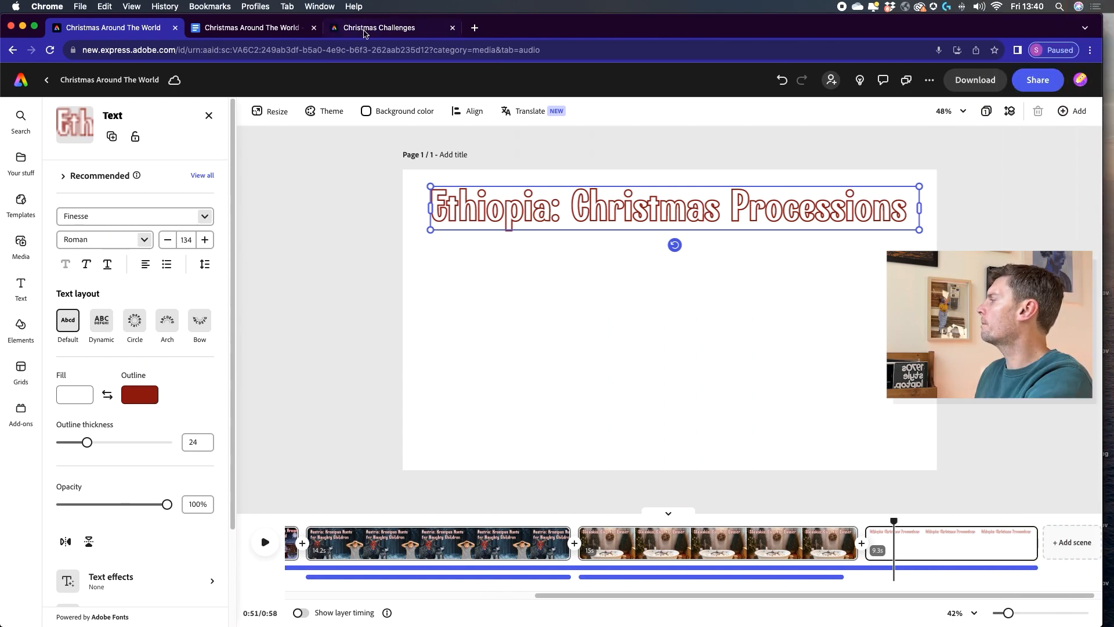
{"action": "left_click", "coordinate": [363, 224]}
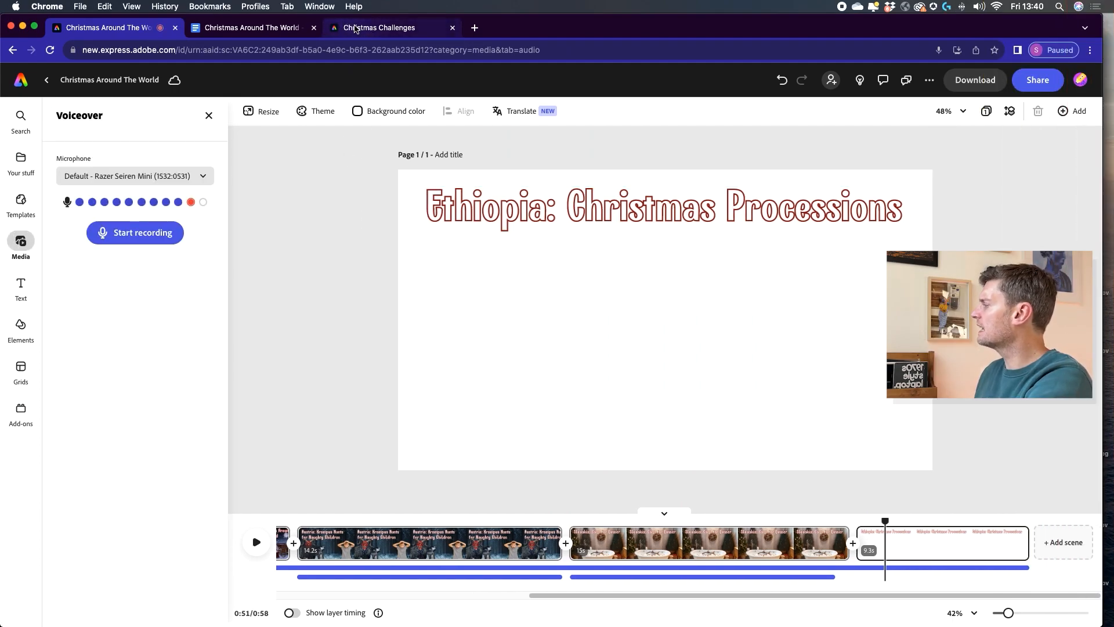
- Switch to the Christmas Challenges page and copy the photo of the candlelit procession that follows the carp bathtub picture
{"action": "left_click", "coordinate": [355, 29]}
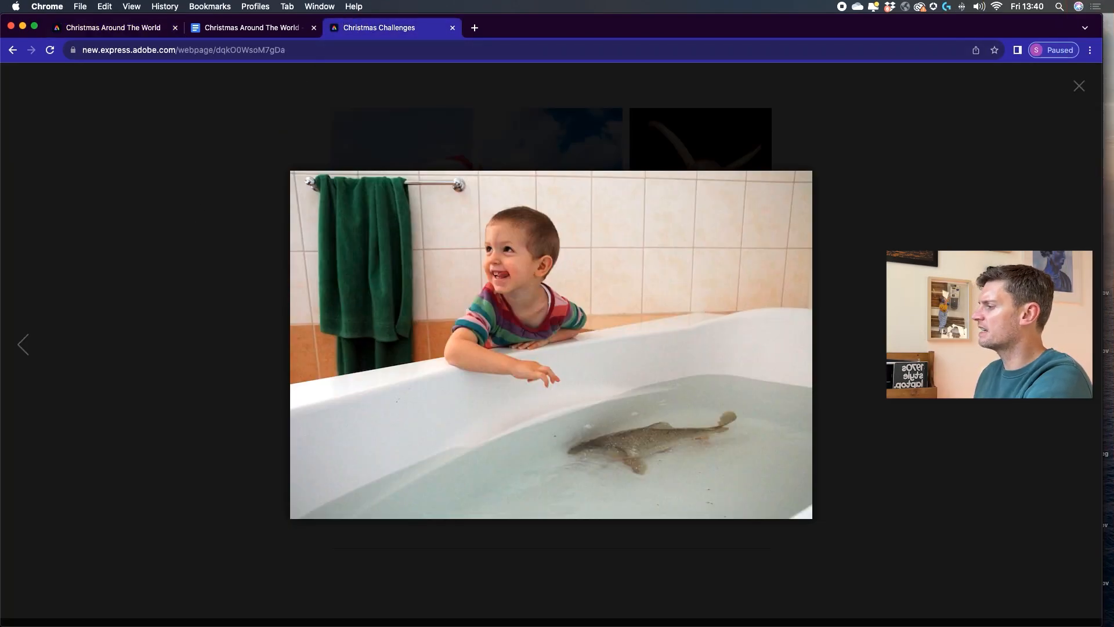
{"action": "left_click", "coordinate": [1078, 344]}
{"action": "right_click", "coordinate": [479, 322]}
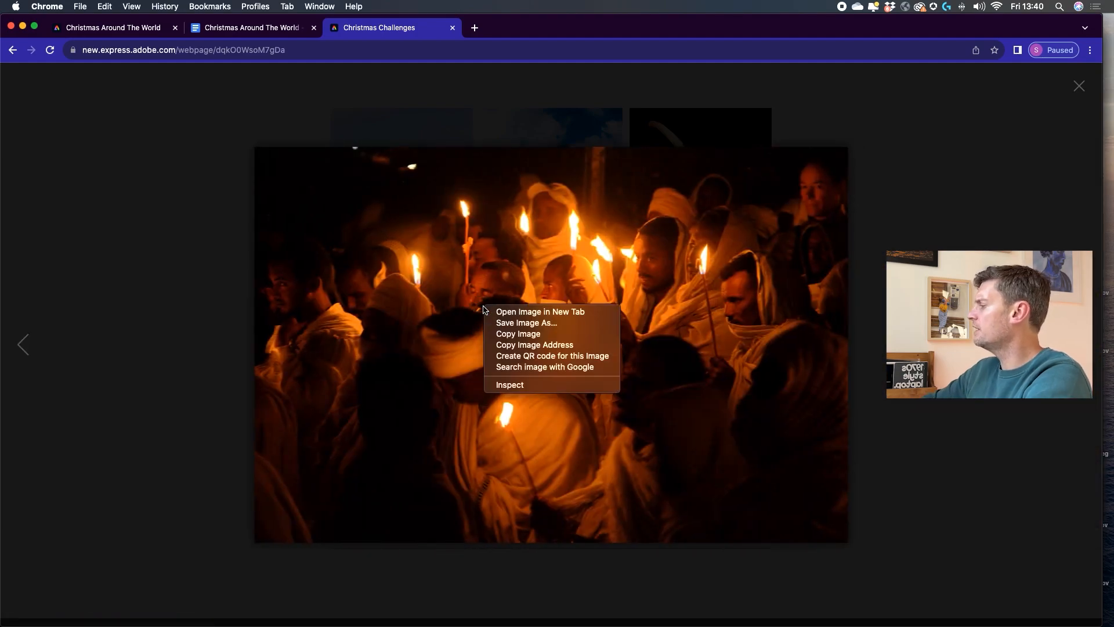
{"action": "left_click", "coordinate": [499, 327]}
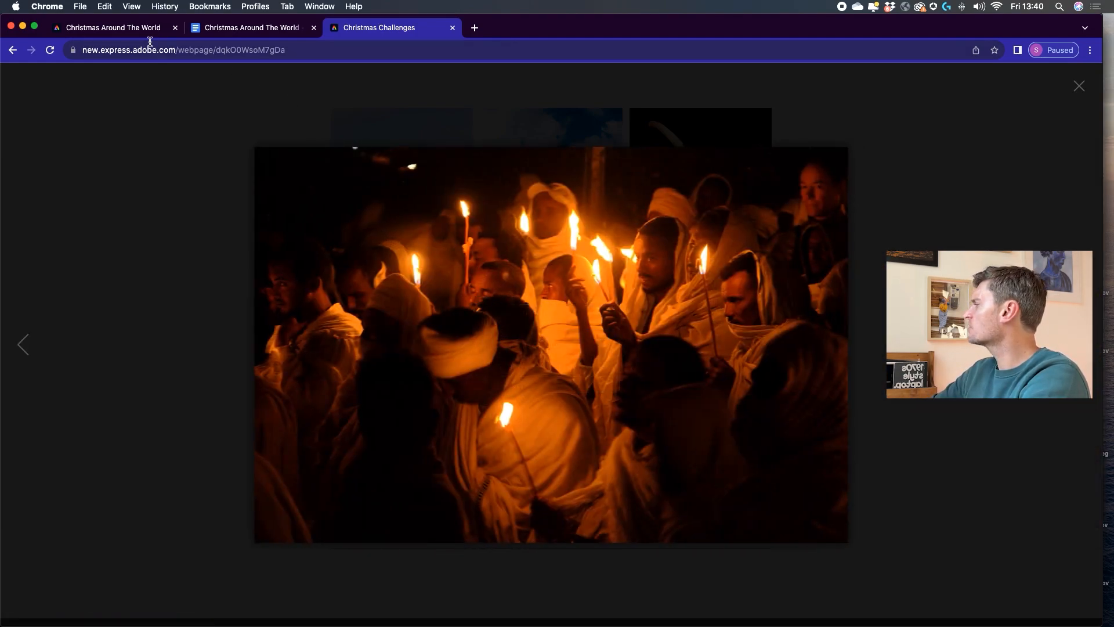
- Paste the procession photo into the Ethiopia scene, allowing clipboard access, and set it as the page background
{"action": "left_click", "coordinate": [124, 27]}
{"action": "right_click", "coordinate": [446, 296]}
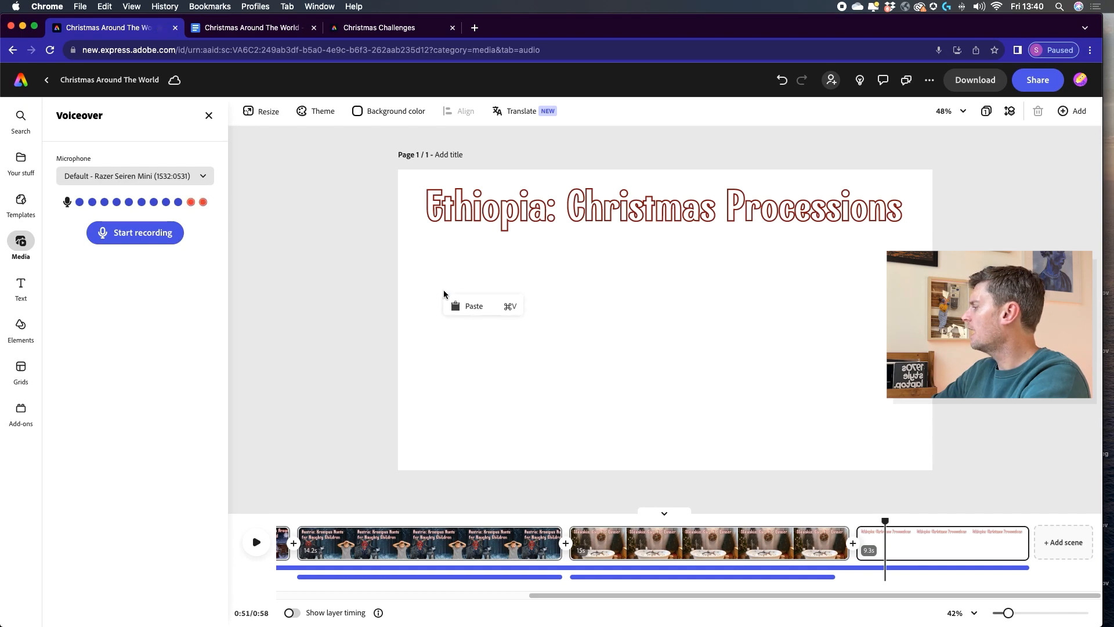
{"action": "left_click", "coordinate": [460, 306]}
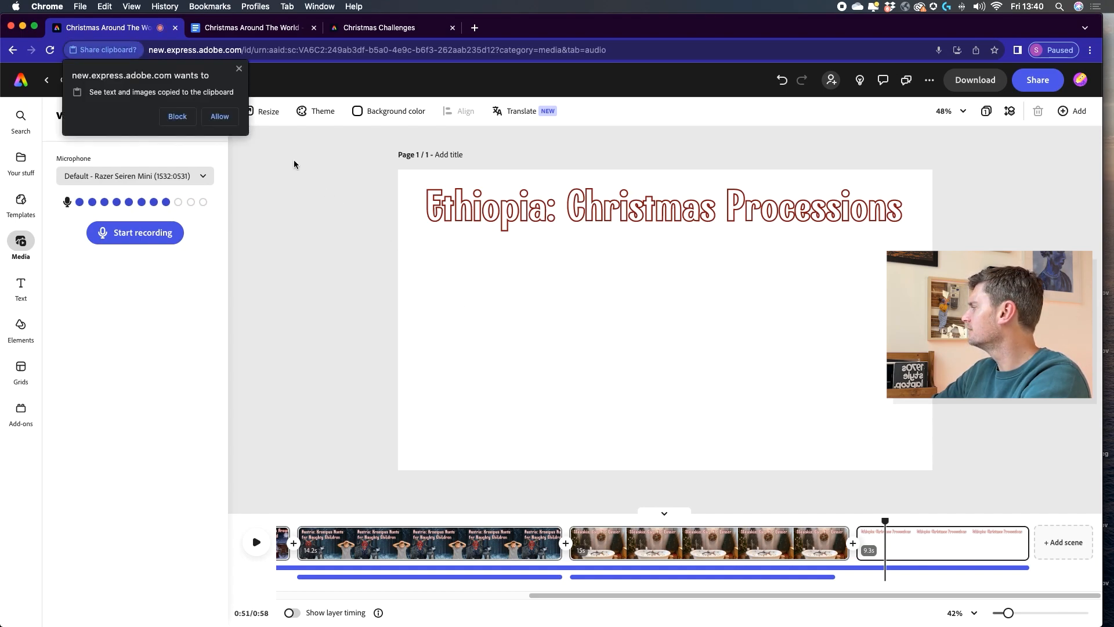
{"action": "left_click", "coordinate": [214, 119]}
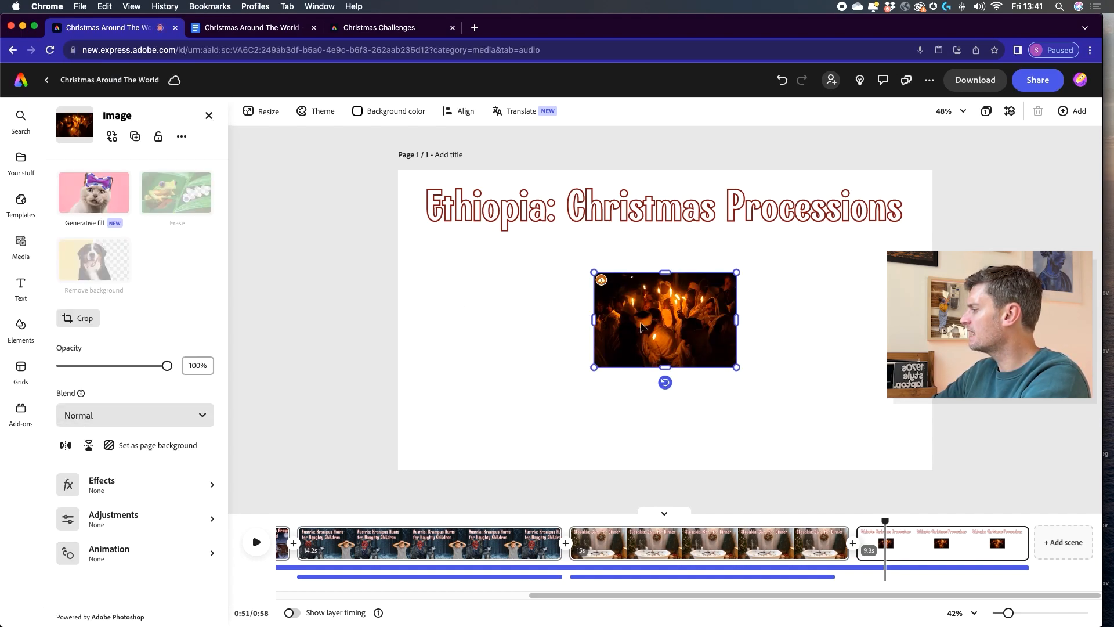
{"action": "left_click", "coordinate": [154, 446]}
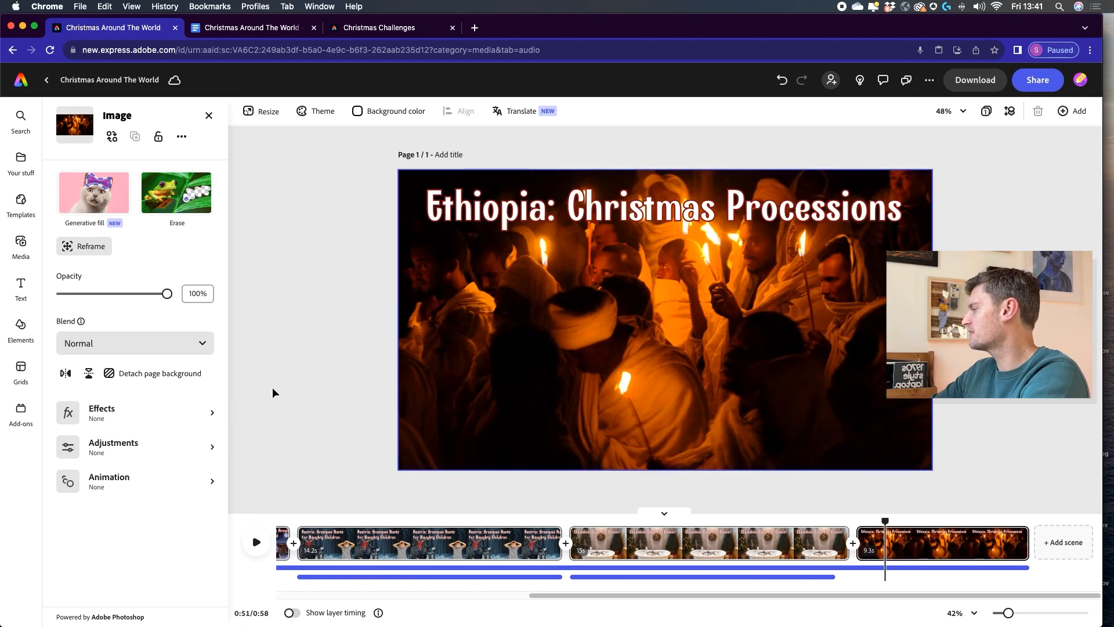
{"action": "left_click", "coordinate": [308, 385]}
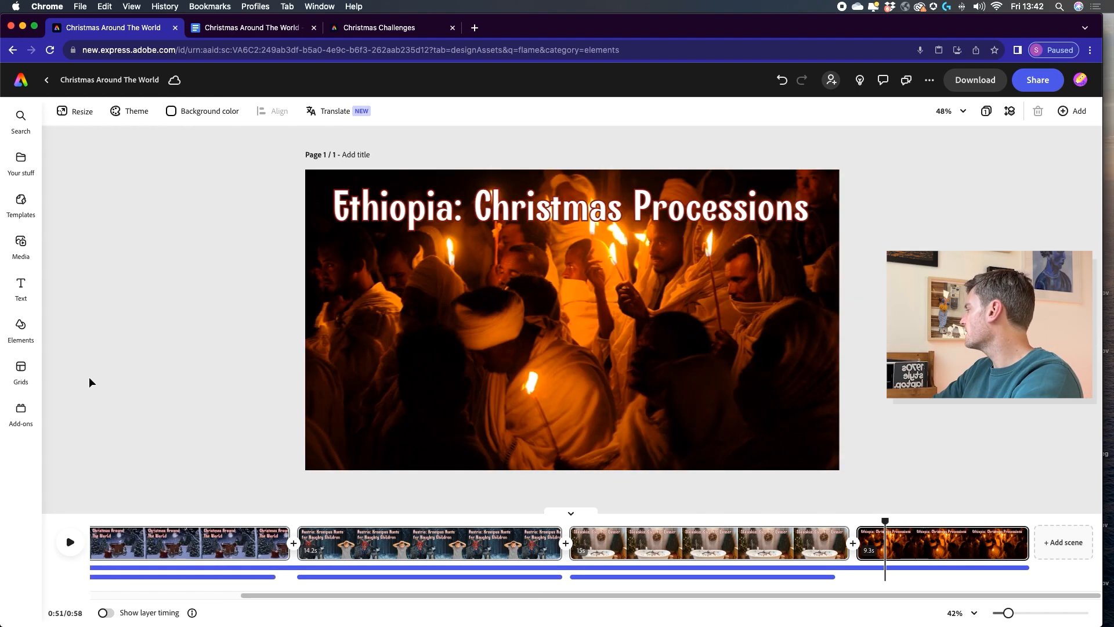
- Find the realistic candle flame among the "flame" design assets and place it over the leftmost candle in the Ethiopia scene
{"action": "left_click", "coordinate": [26, 326]}
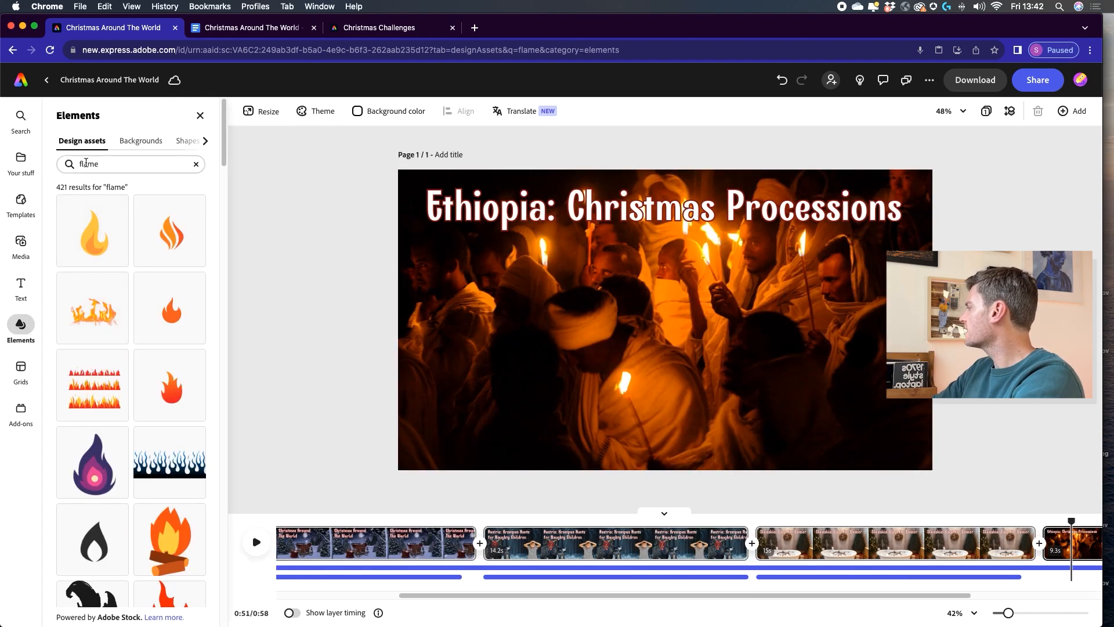
{"action": "scroll", "coordinate": [110, 389], "scroll_direction": "down", "scroll_amount": 10}
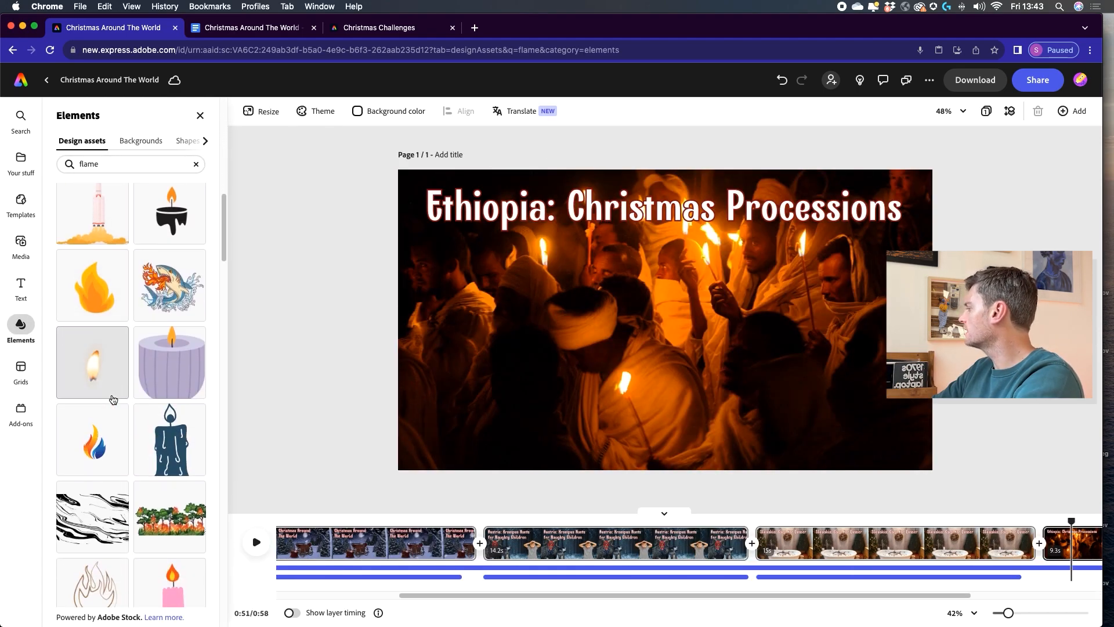
{"action": "scroll", "coordinate": [113, 400], "scroll_direction": "down", "scroll_amount": 1}
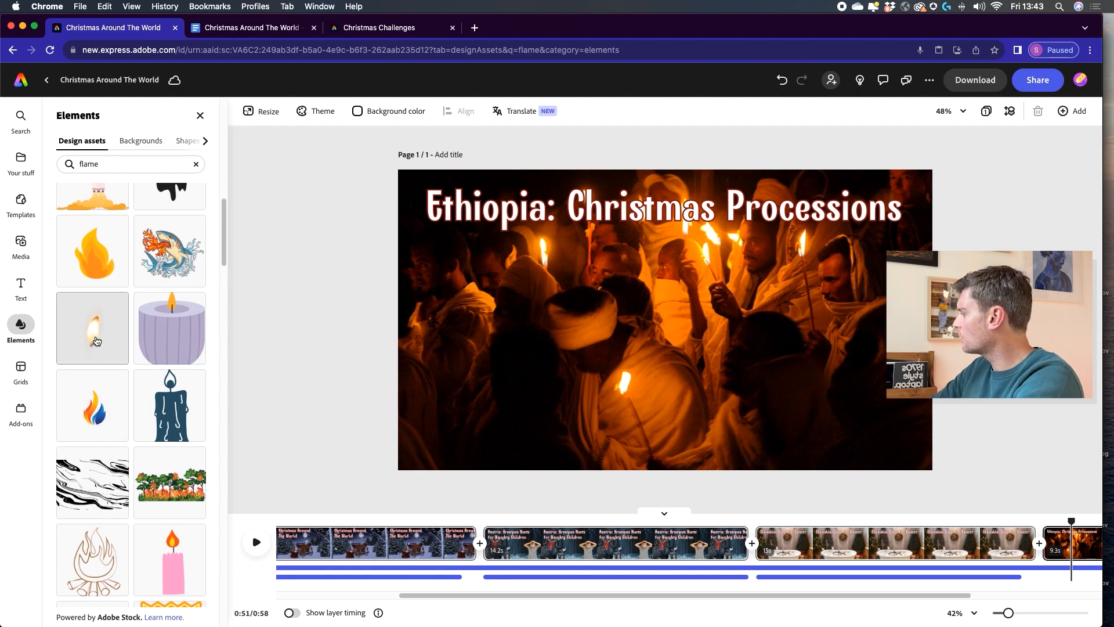
{"action": "left_click", "coordinate": [96, 340]}
{"action": "left_click_drag", "start_coordinate": [658, 318], "coordinate": [545, 264]}
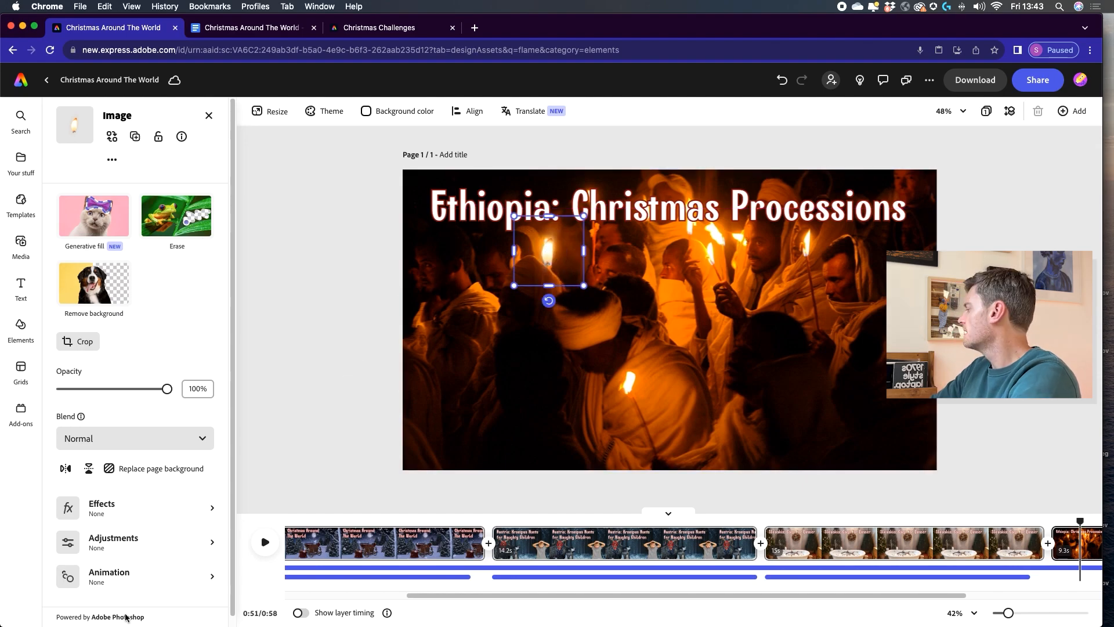
- Apply the looping Jitter animation to the flame with speed 35 and intensity 18
{"action": "left_click", "coordinate": [122, 576]}
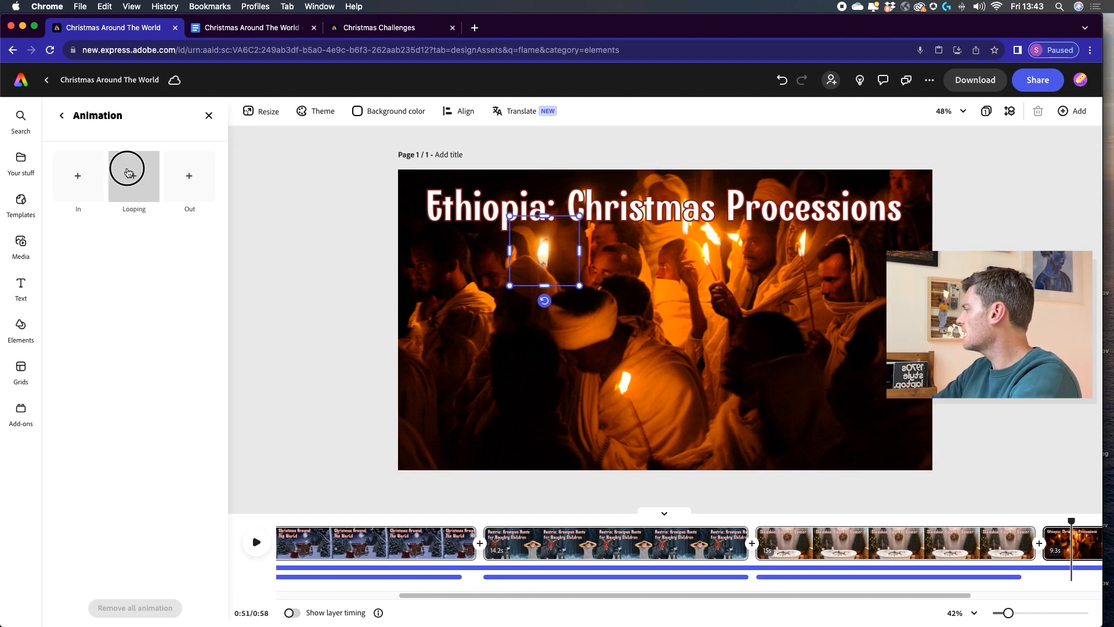
{"action": "left_click", "coordinate": [131, 169]}
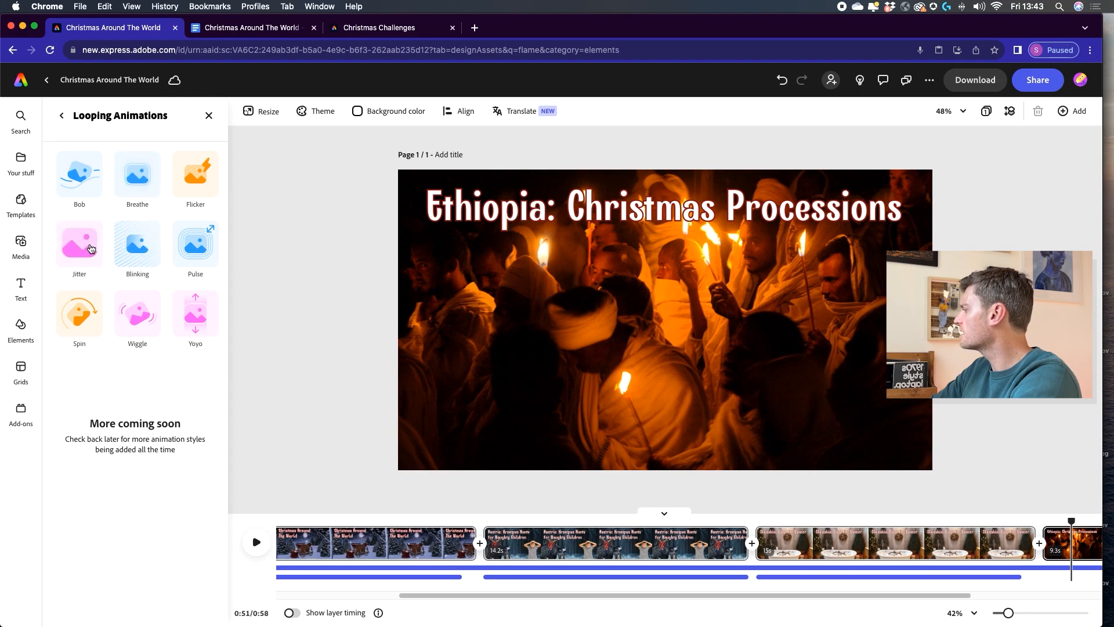
{"action": "left_click", "coordinate": [90, 248]}
{"action": "left_click_drag", "start_coordinate": [149, 266], "coordinate": [98, 264]}
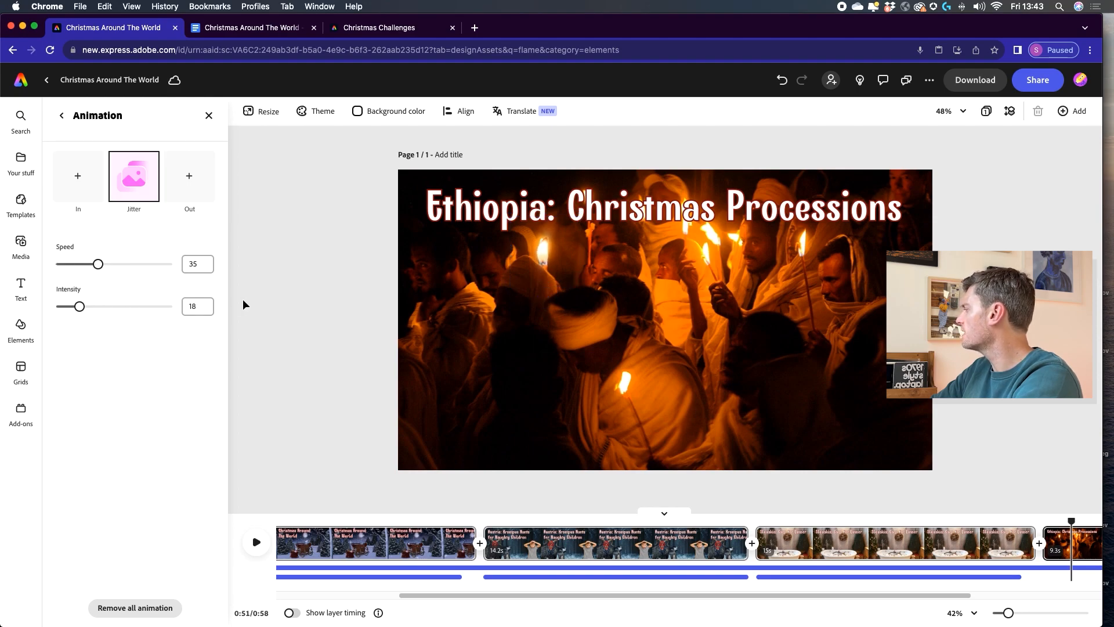
- Duplicate the animated flame onto the other candles in the photo, rotating copies to match, and preview the Ethiopia scene
{"action": "left_click", "coordinate": [537, 262]}
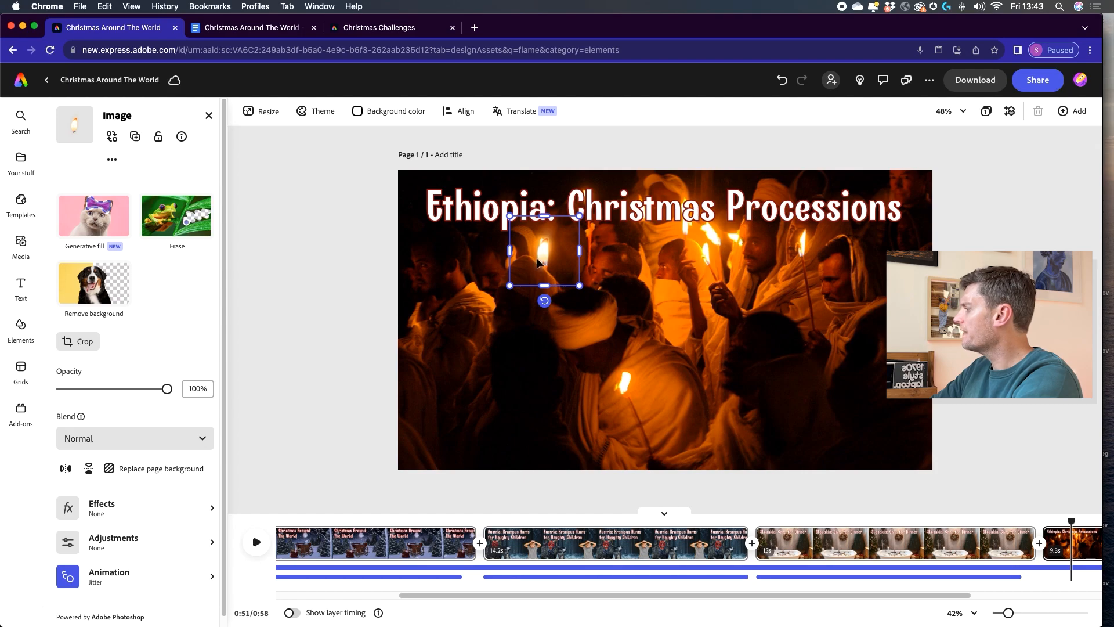
{"action": "left_click_drag", "start_coordinate": [542, 255], "coordinate": [694, 257]}
{"action": "left_click_drag", "start_coordinate": [703, 297], "coordinate": [717, 306]}
{"action": "left_click_drag", "start_coordinate": [716, 259], "coordinate": [736, 222]}
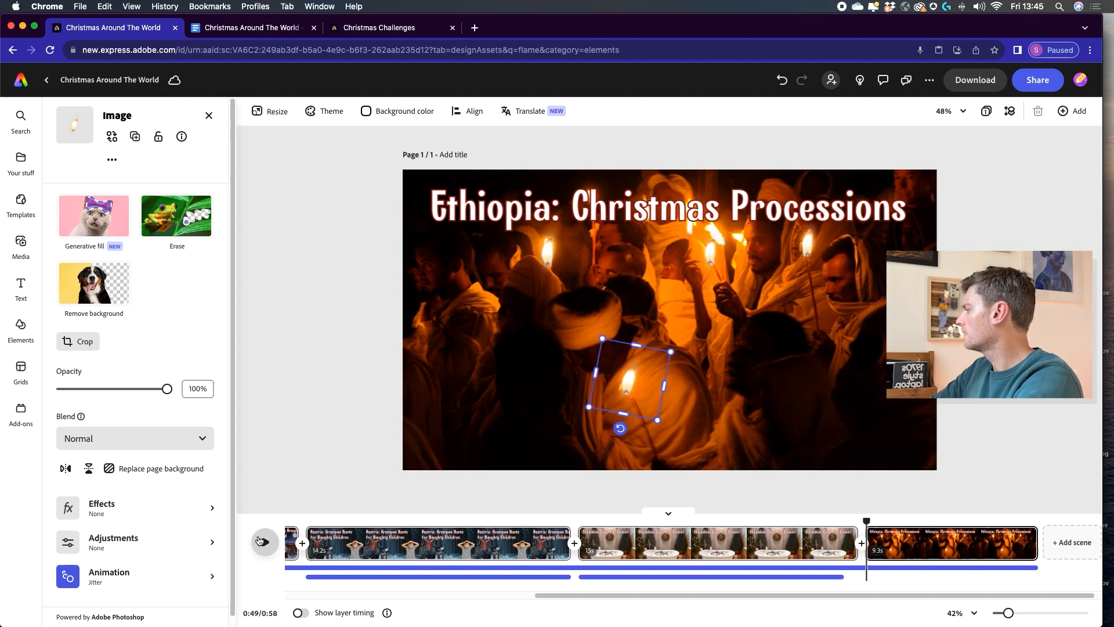
{"action": "left_click", "coordinate": [264, 543]}
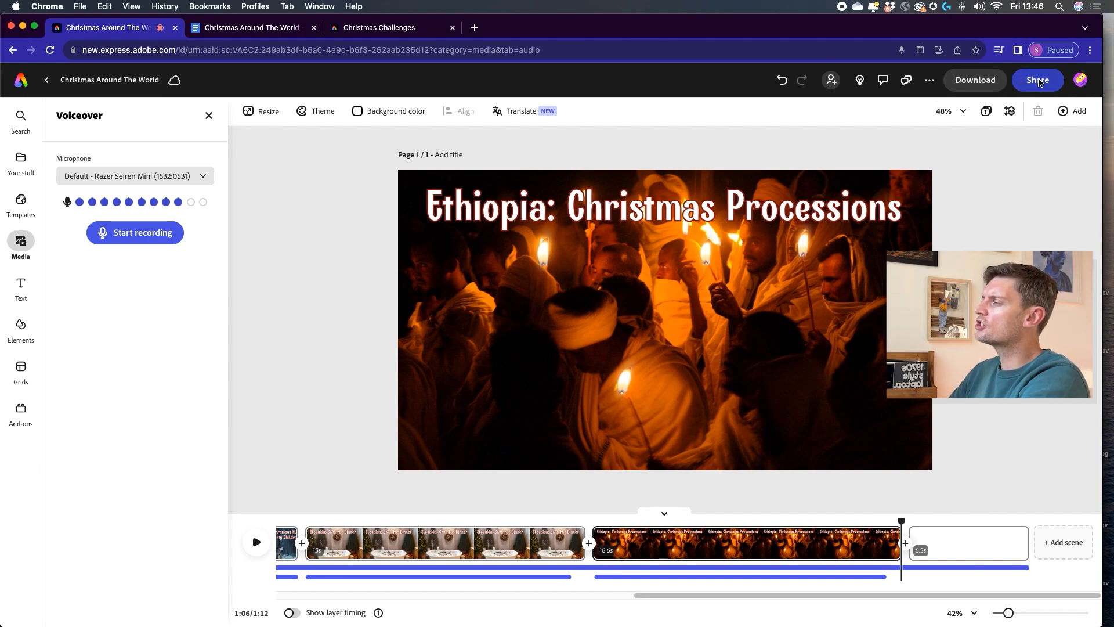
- Publish the project to the web under the title "Christmas Around The World" and copy its link
{"action": "left_click", "coordinate": [1037, 80]}
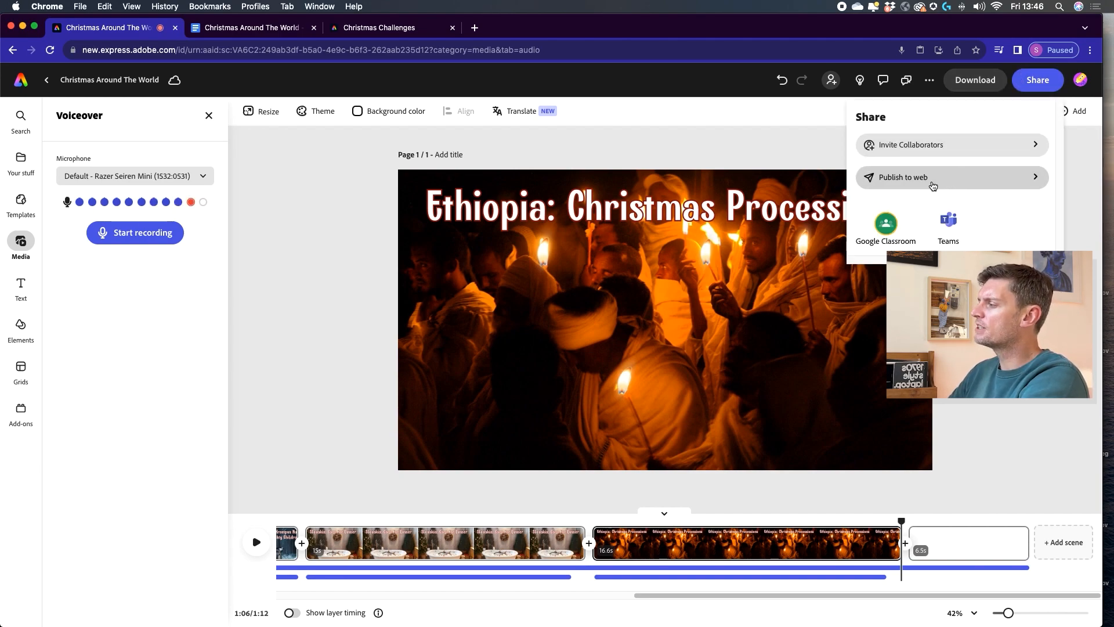
{"action": "left_click", "coordinate": [919, 177]}
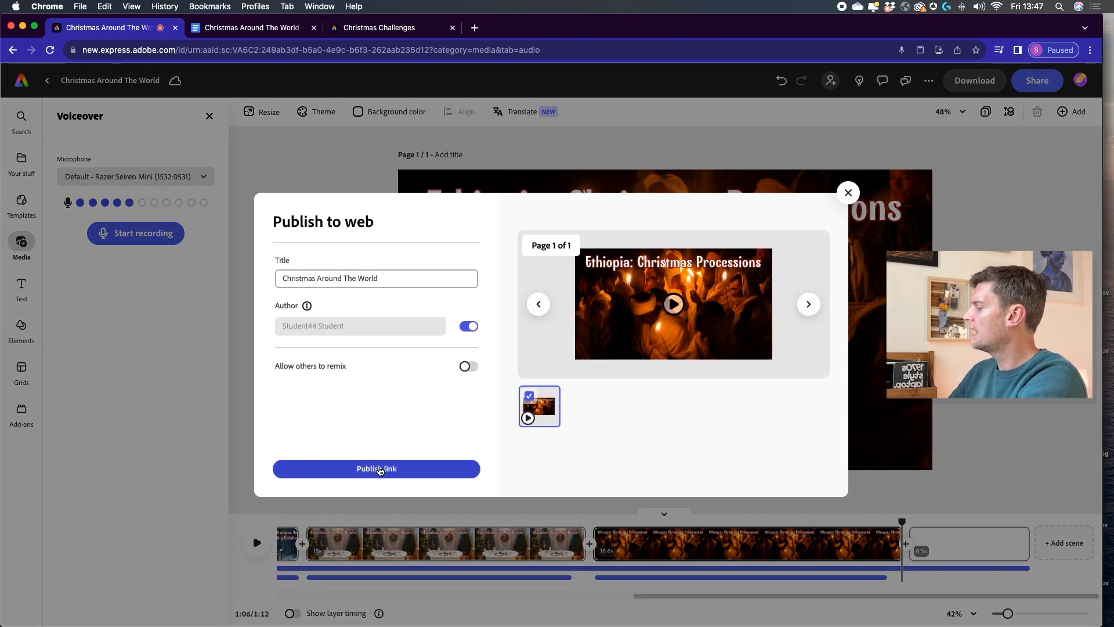
{"action": "left_click", "coordinate": [380, 473]}
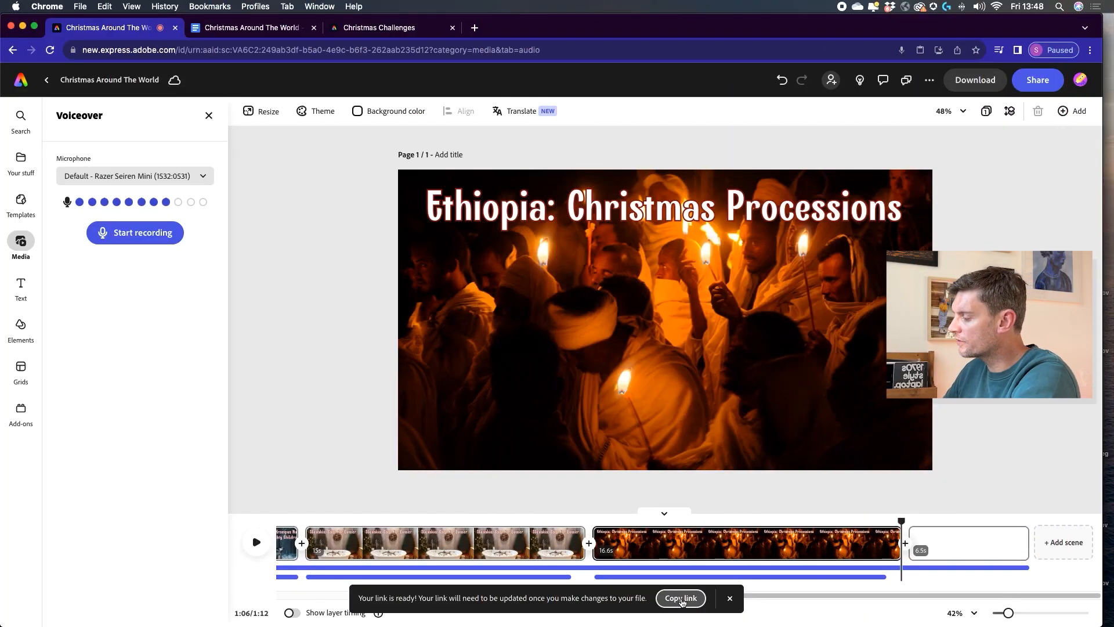
{"action": "left_click", "coordinate": [681, 598]}
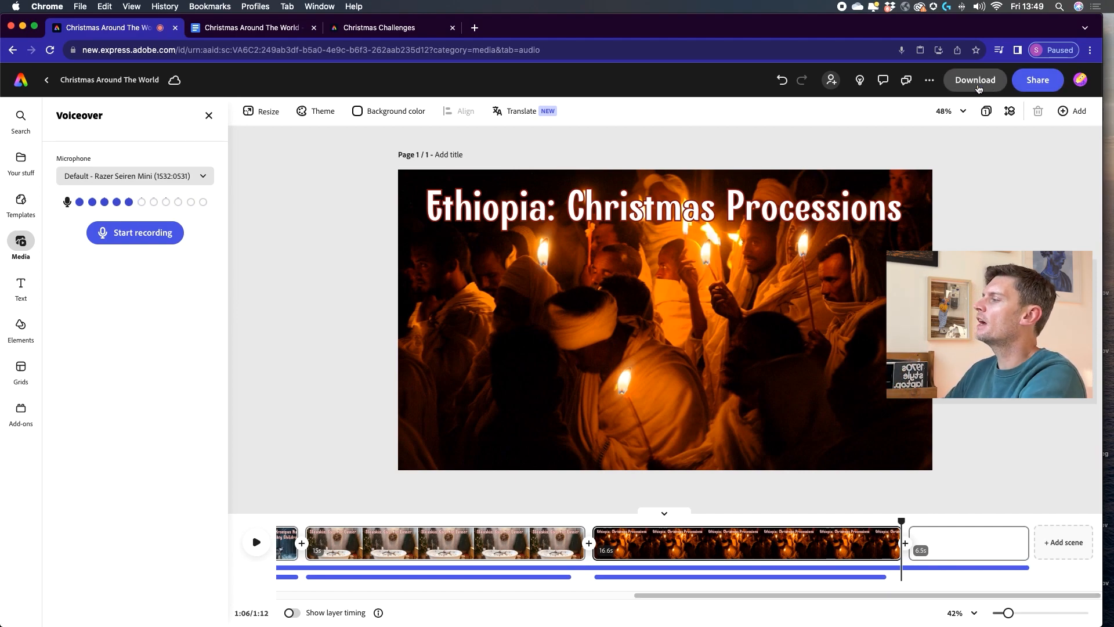
- Open the download options for the finished video
{"action": "left_click", "coordinate": [974, 81]}
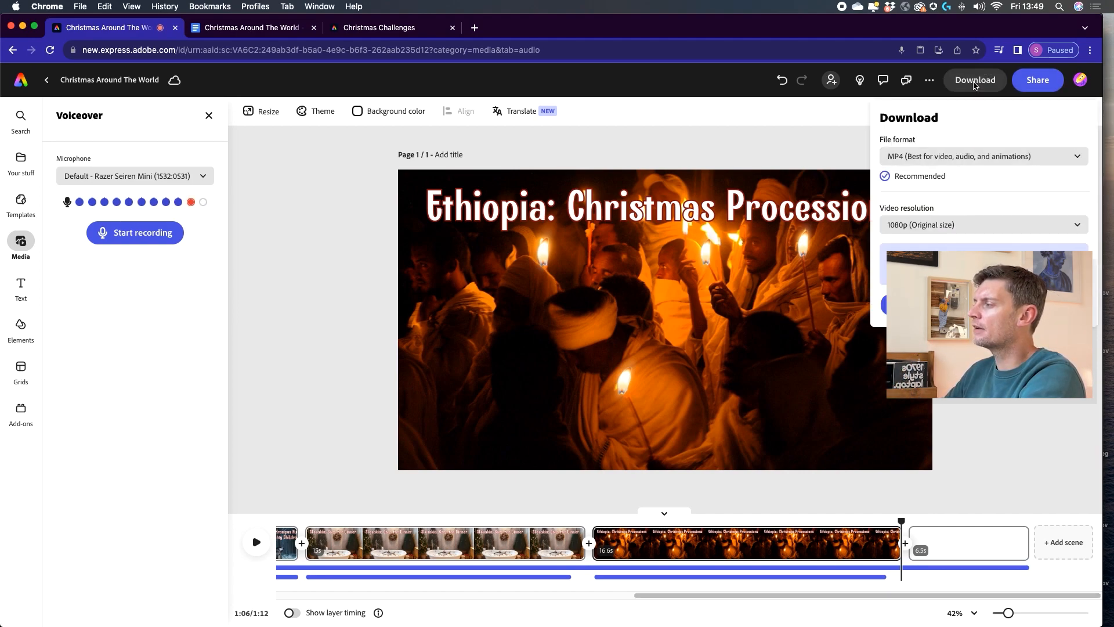